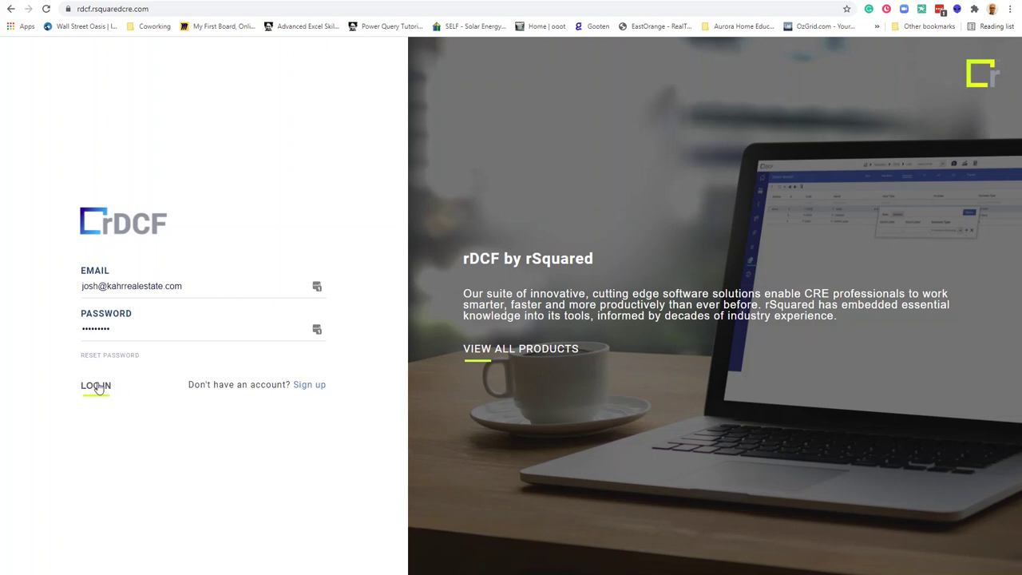
Log in and bring up the Practice folder's options in the folder tree.
click(97, 387)
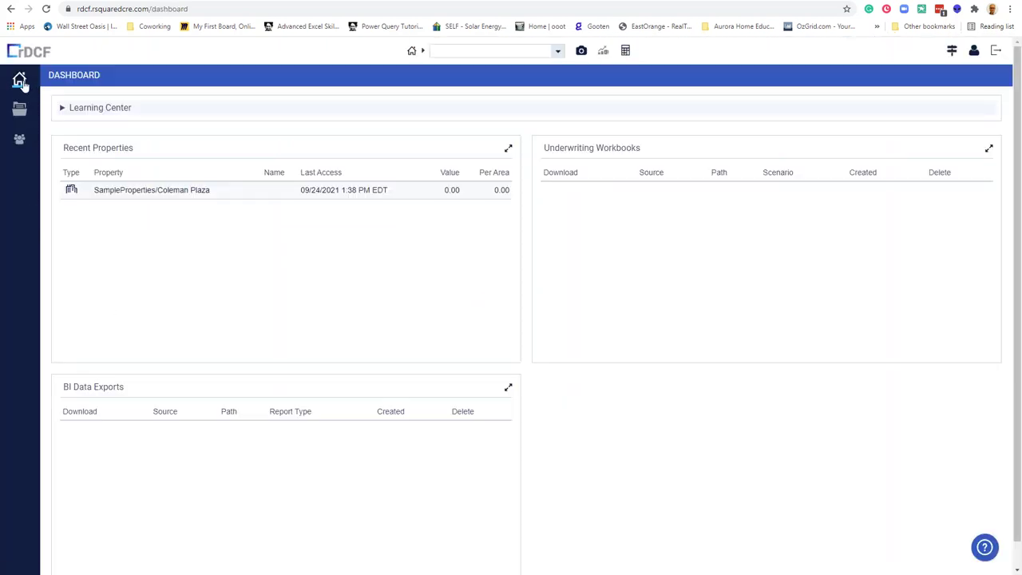
click(19, 111)
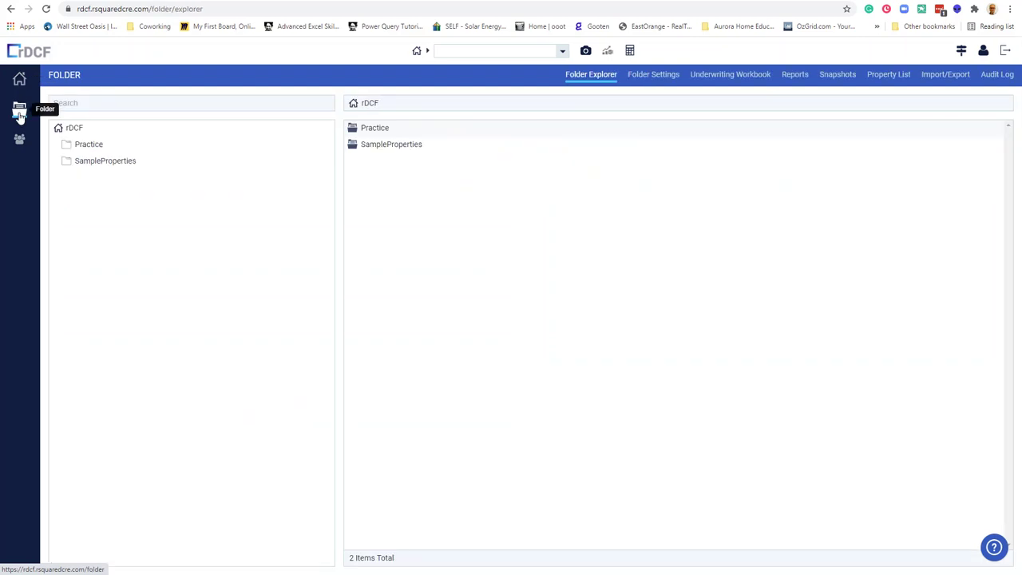
right_click(98, 164)
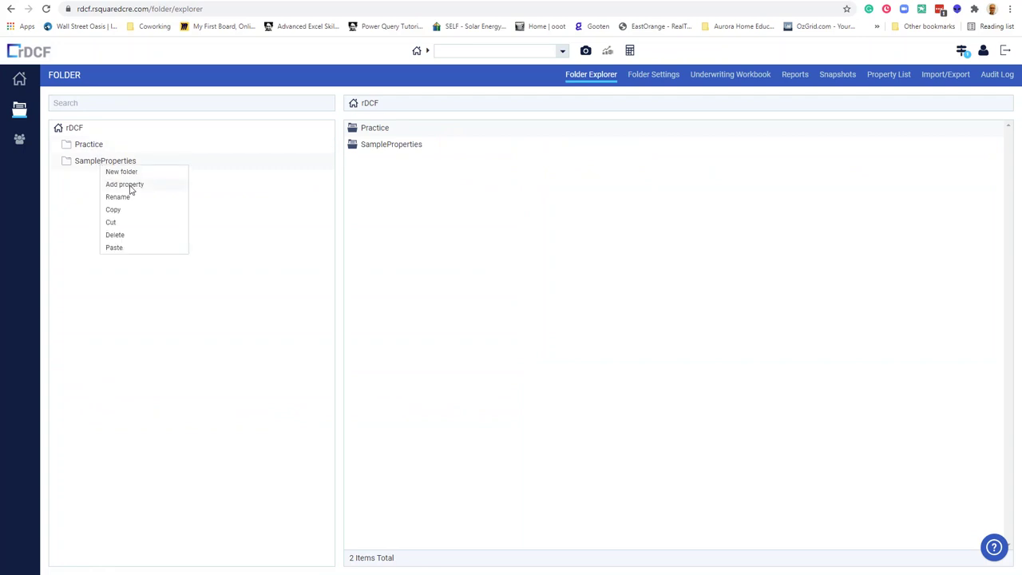
right_click(83, 144)
Create the property coded '123 Anywhere' in Practice and review its validation warnings.
click(114, 161)
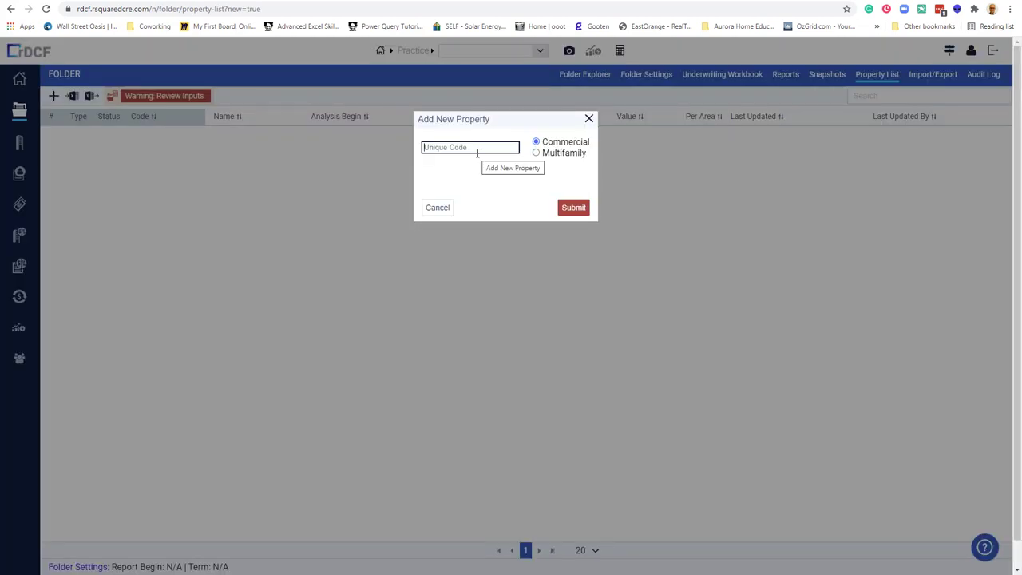
text(123 Anywhwe)
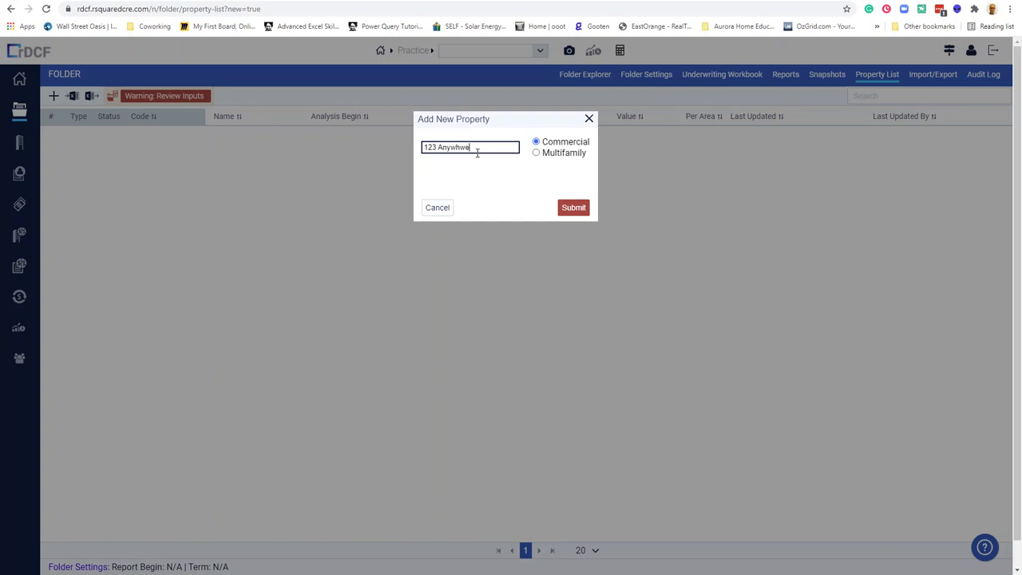
key(BackSpace)
key(BackSpace)
text(ere)
click(571, 210)
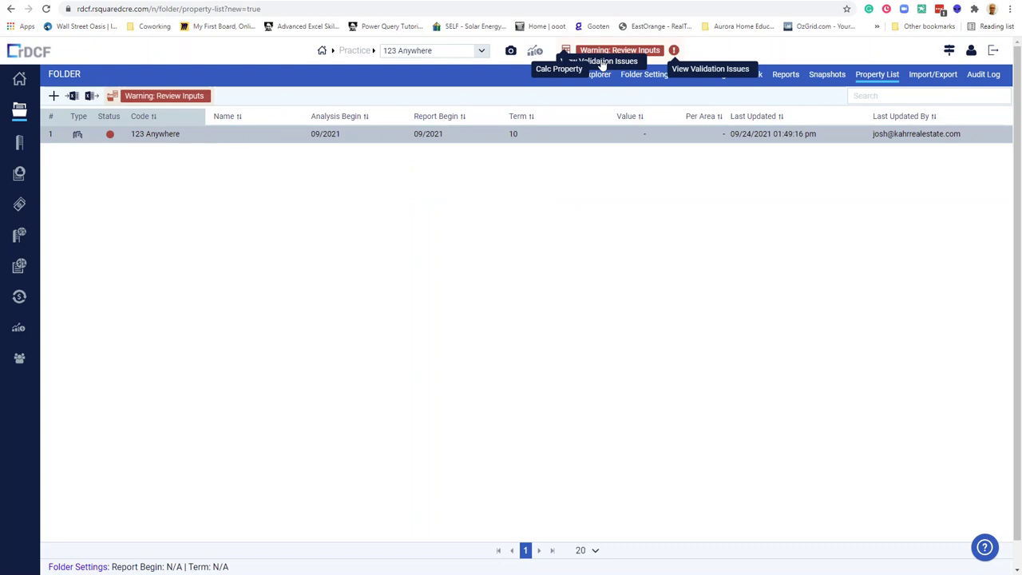
click(197, 100)
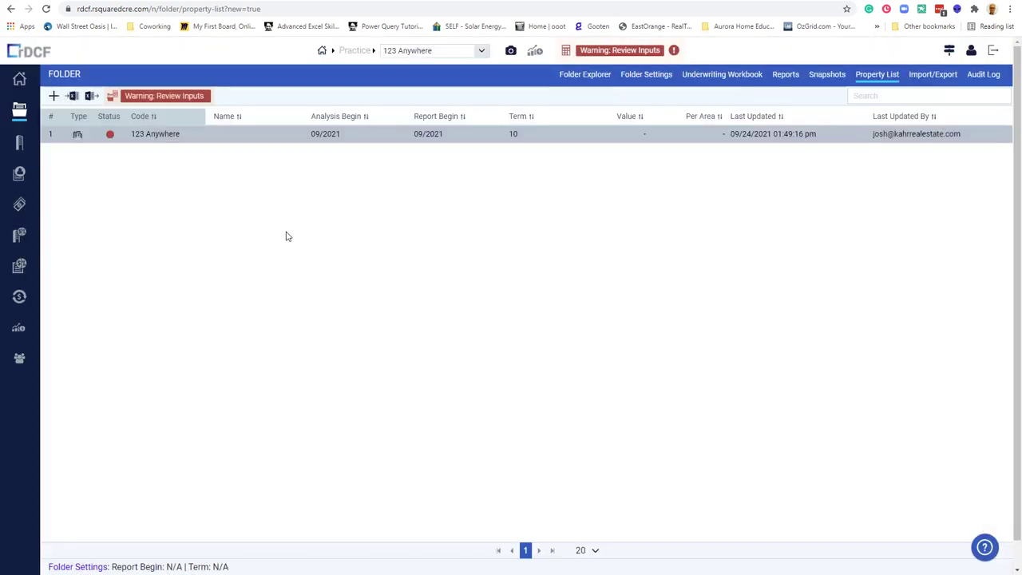
click(335, 289)
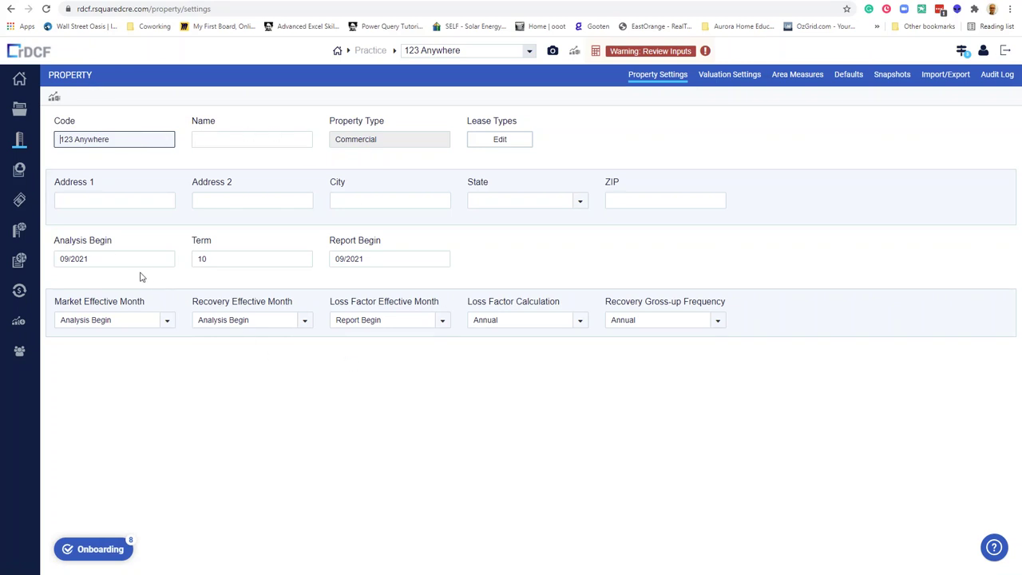
Change Analysis Begin to 01/2022, review the lease types, and go to the Rent Roll.
click(161, 261)
key(ctrl+a)
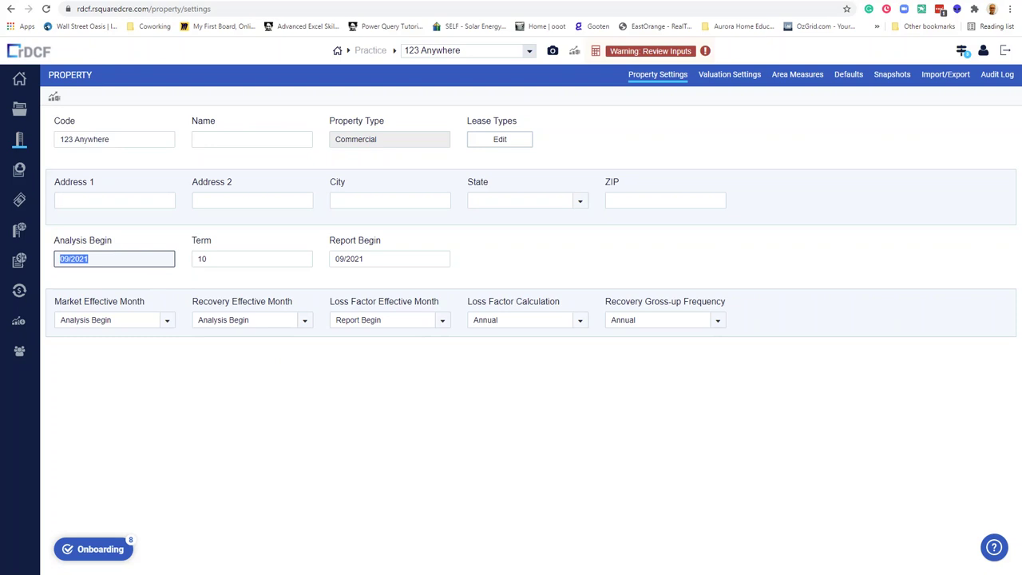
text(01/2022)
click(399, 257)
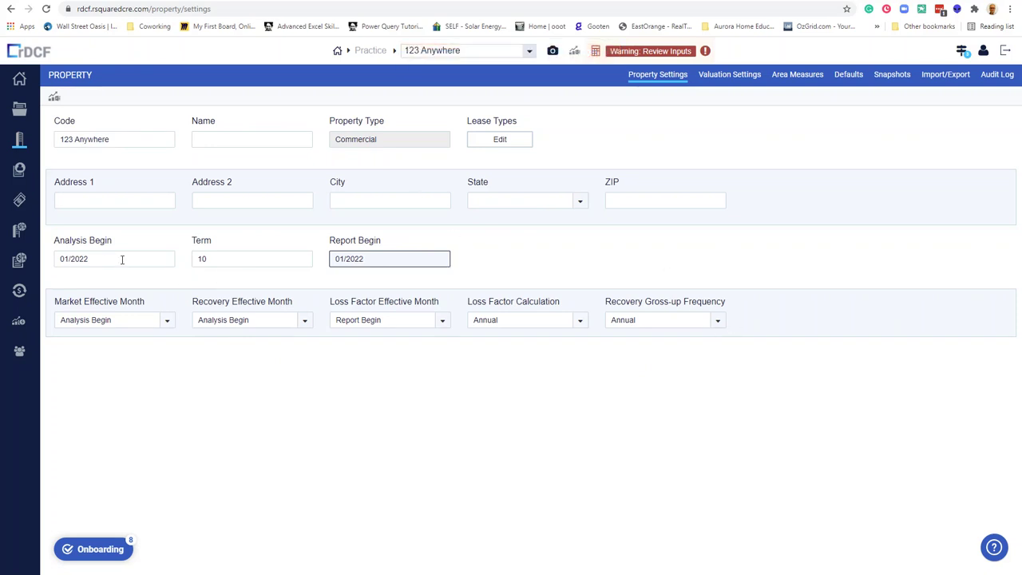
click(500, 145)
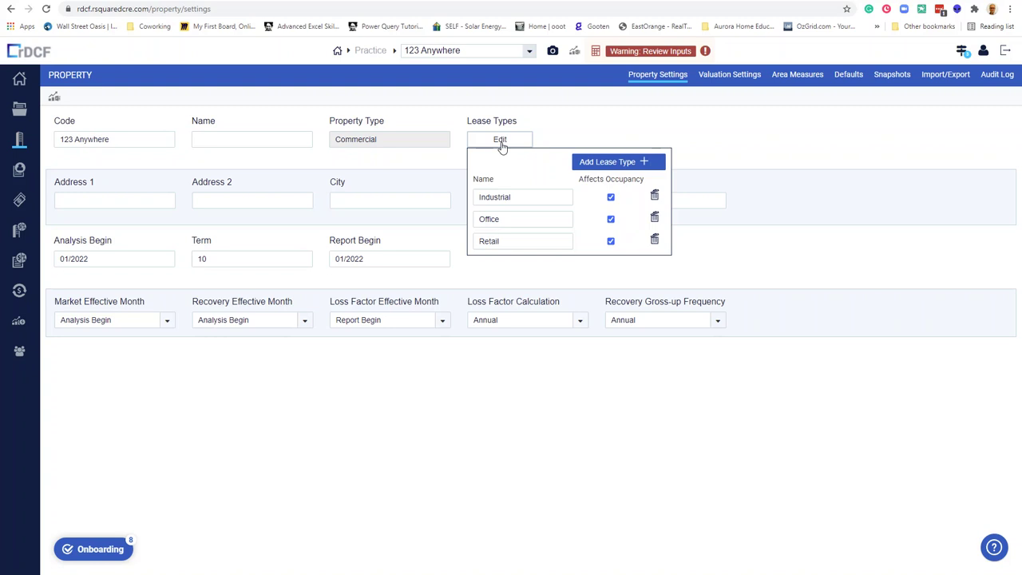
click(19, 174)
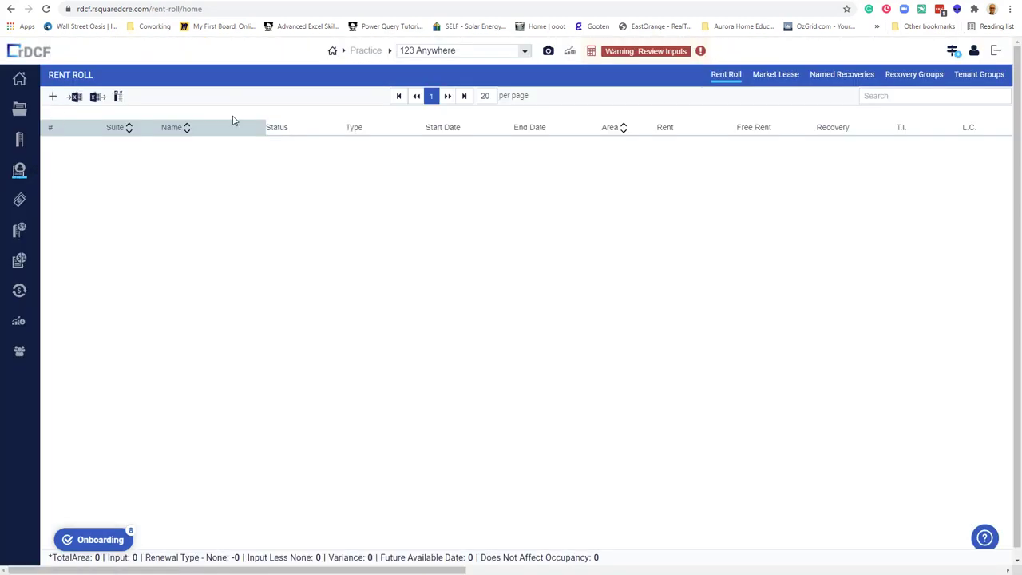
Add a Creative Accounting lease starting 04/01/2022 with a 60-month end date.
click(53, 97)
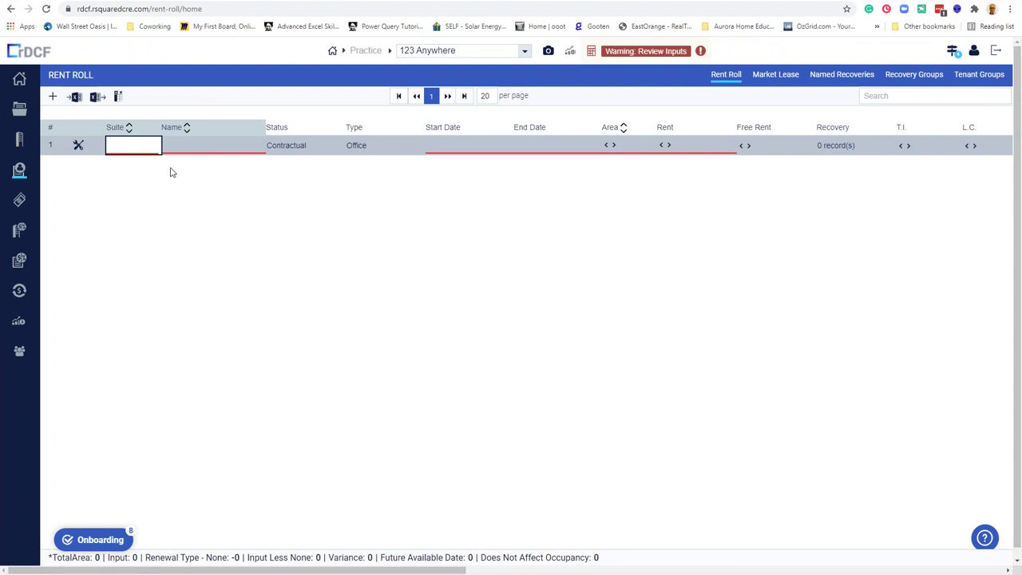
click(212, 149)
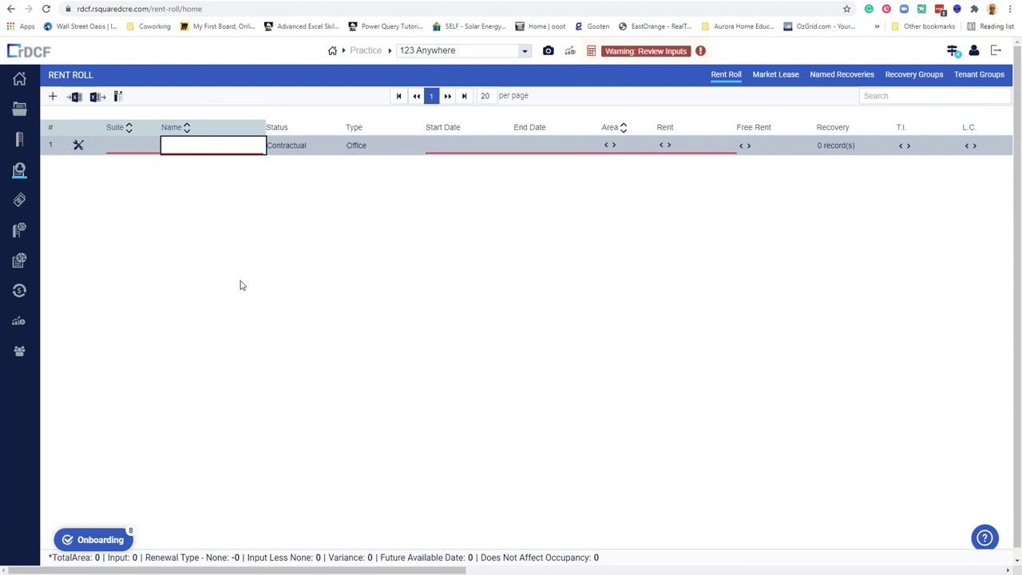
text(Creative Accounting)
click(451, 146)
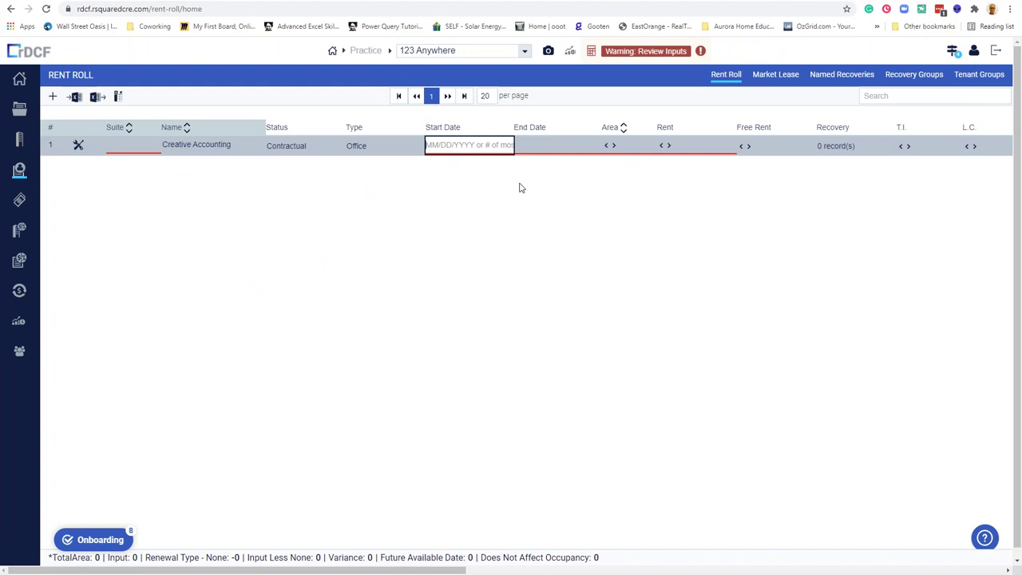
text(04/01)
click(558, 145)
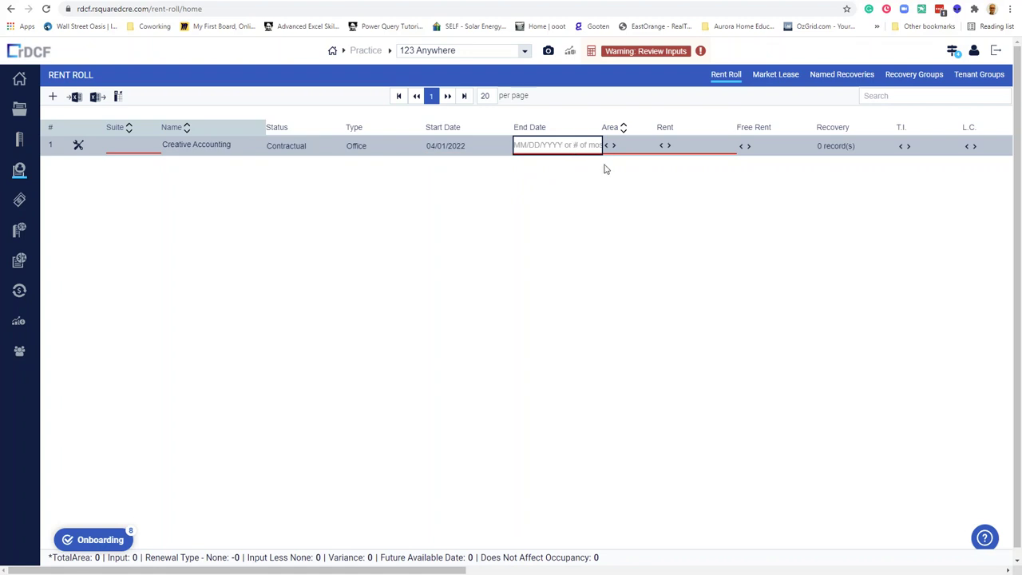
text(30)
key(BackSpace)
key(BackSpace)
text(6)
key(Tab)
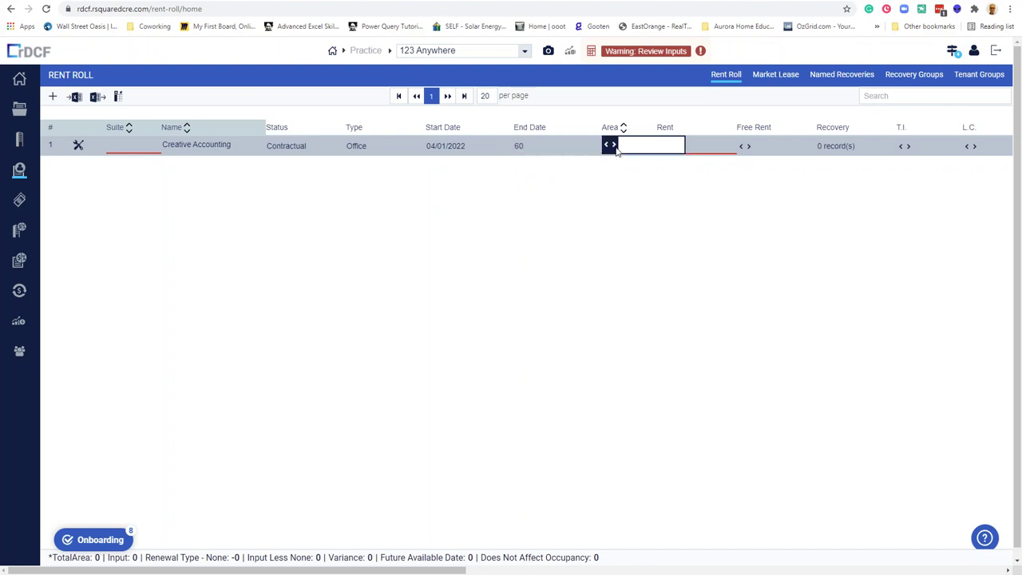
Set the Creative Accounting lease area to 100,000 using basic area entry.
click(614, 145)
click(612, 147)
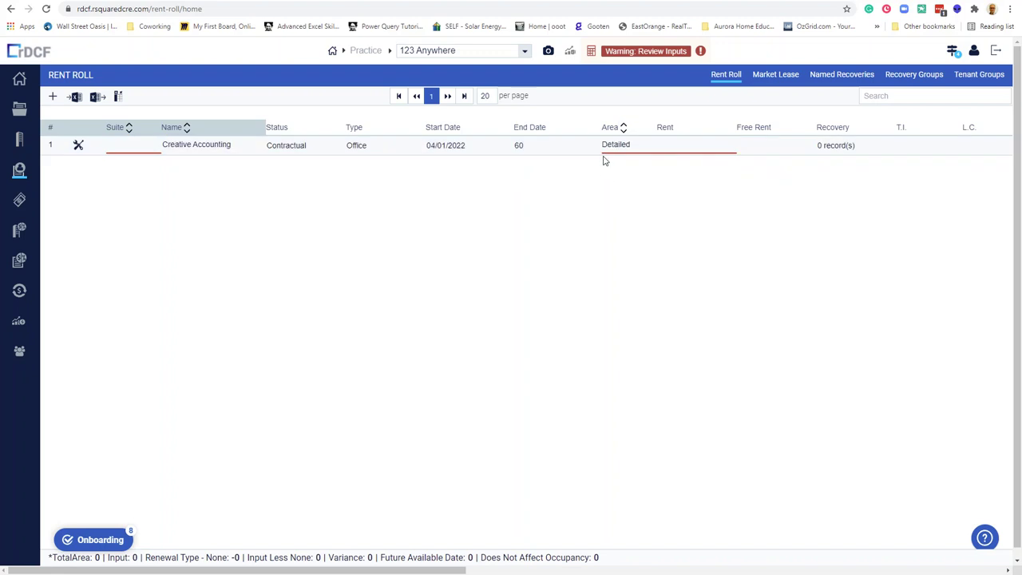
click(627, 150)
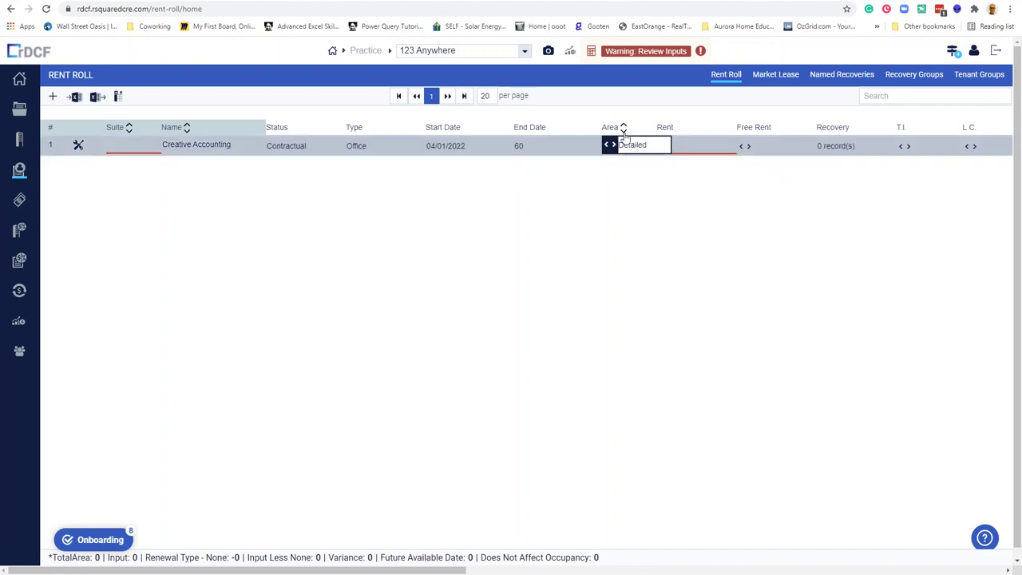
click(620, 127)
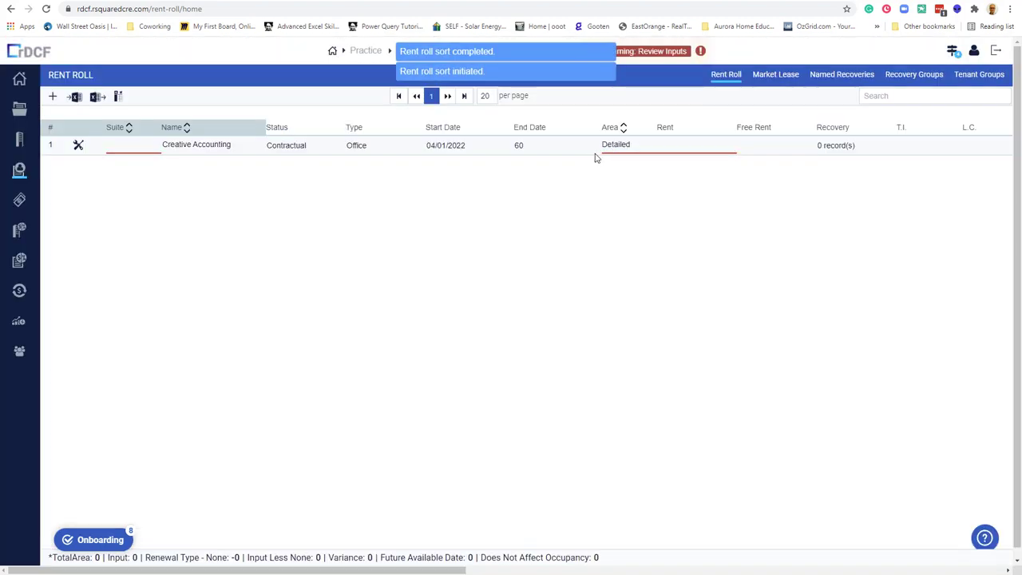
click(606, 149)
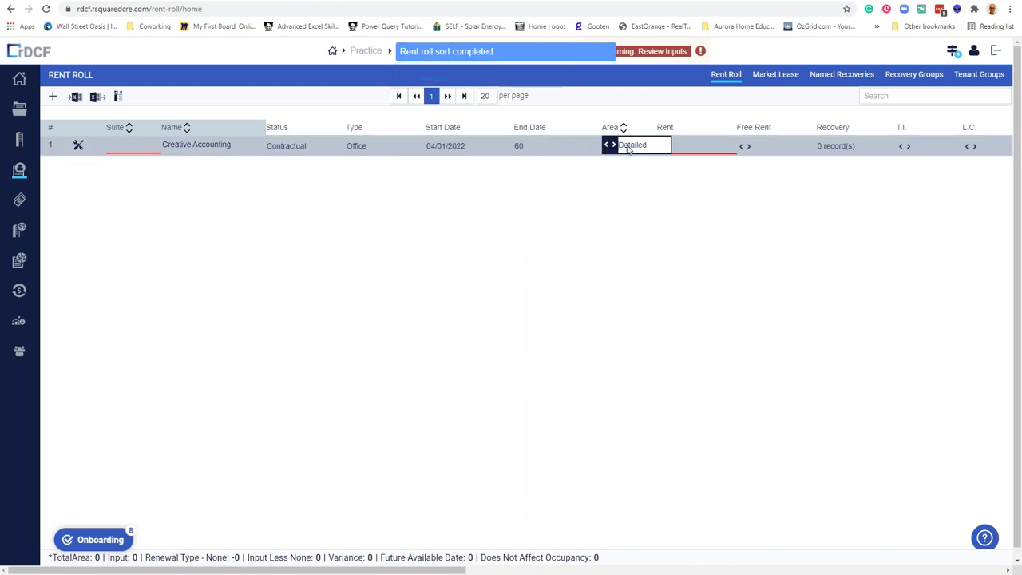
click(608, 146)
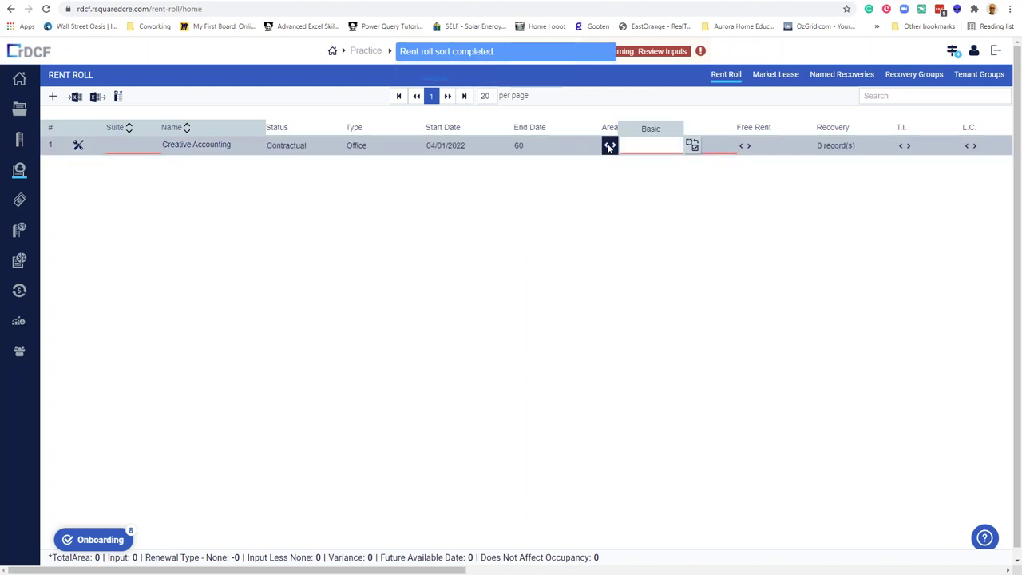
text(10000)
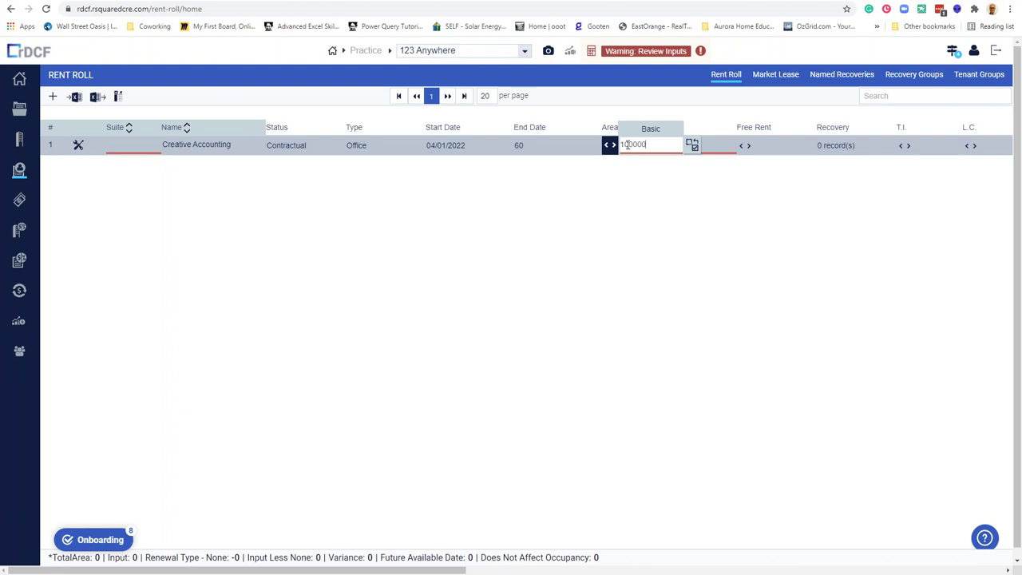
key(Tab)
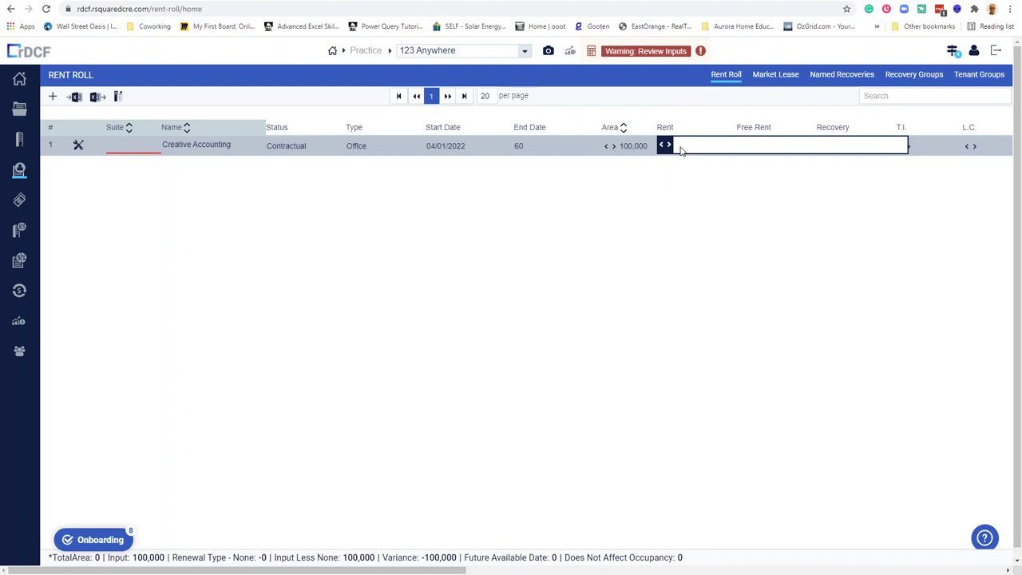
Give the lease basic rent of 20 /Area/Yr with a 3%LeaseYr increase.
text(20)
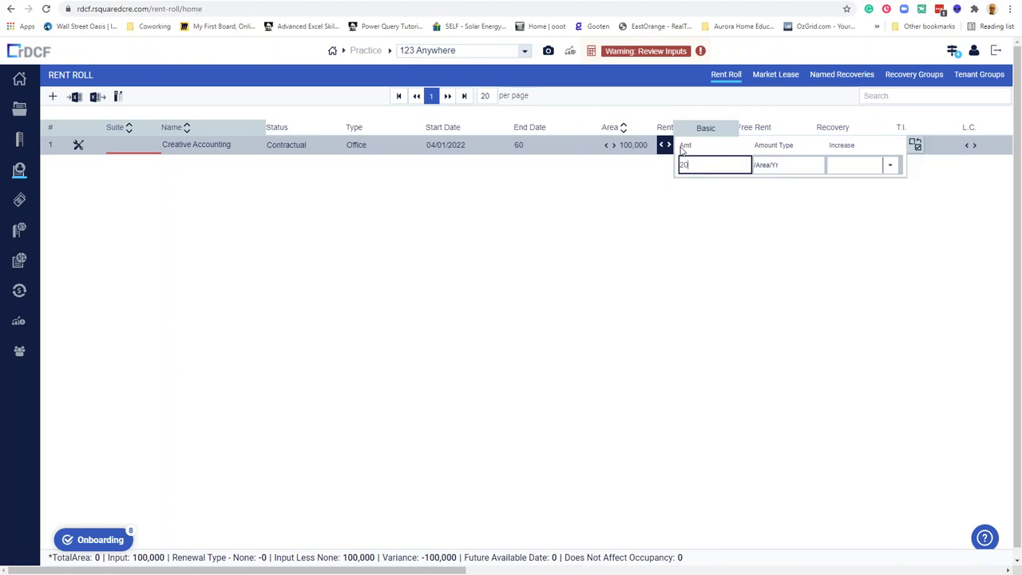
key(Tab)
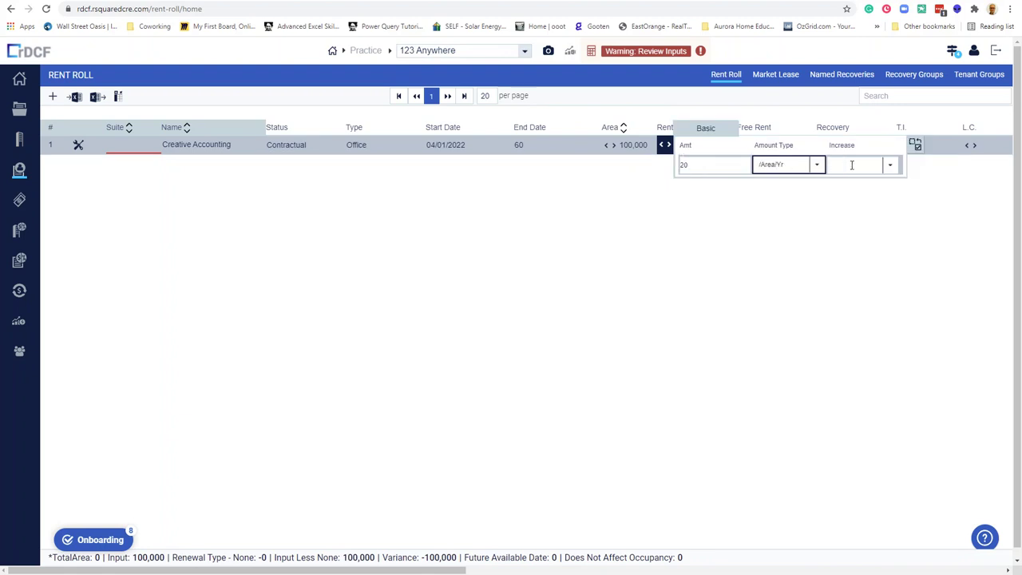
click(888, 168)
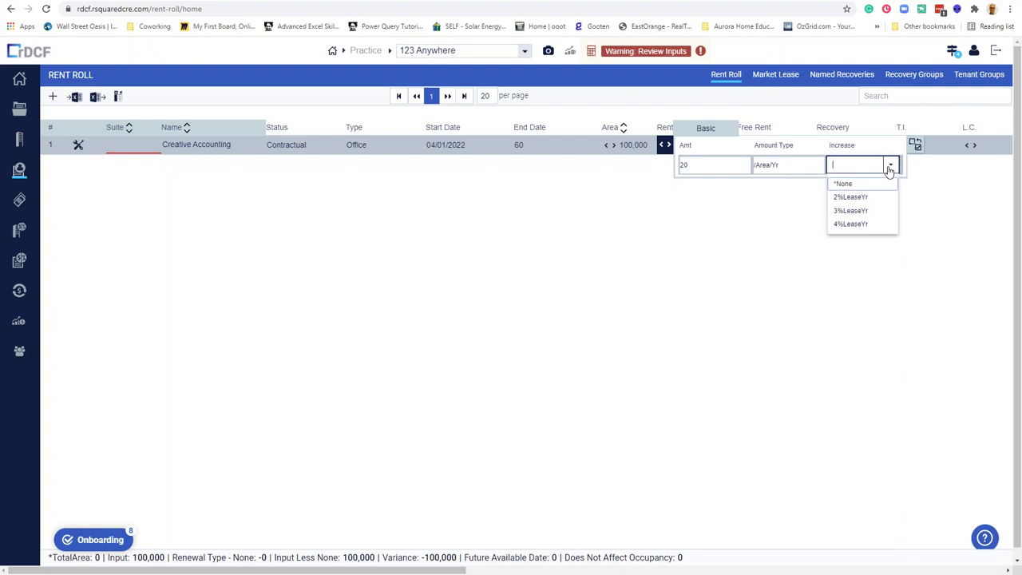
click(863, 216)
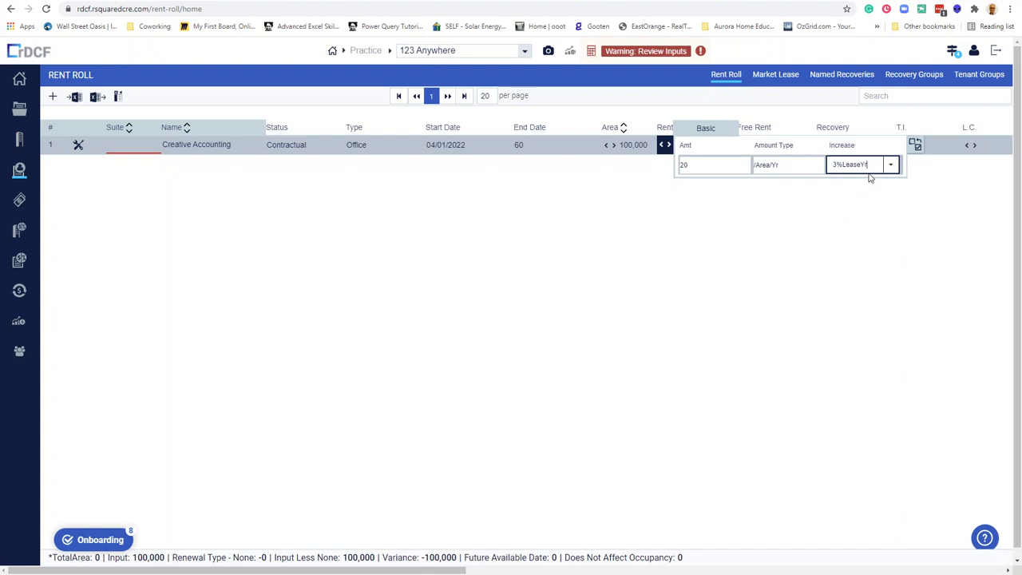
click(624, 146)
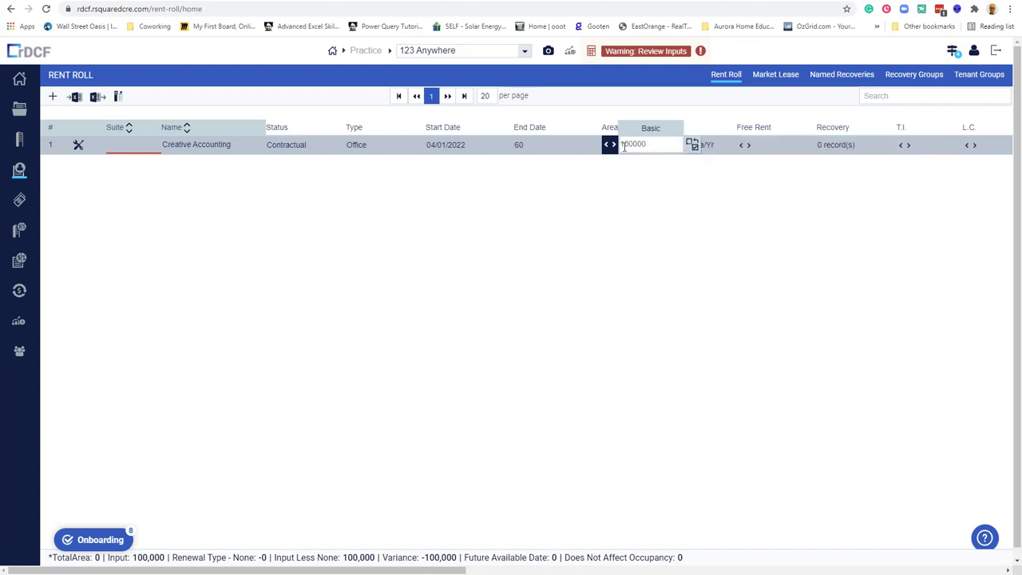
click(713, 146)
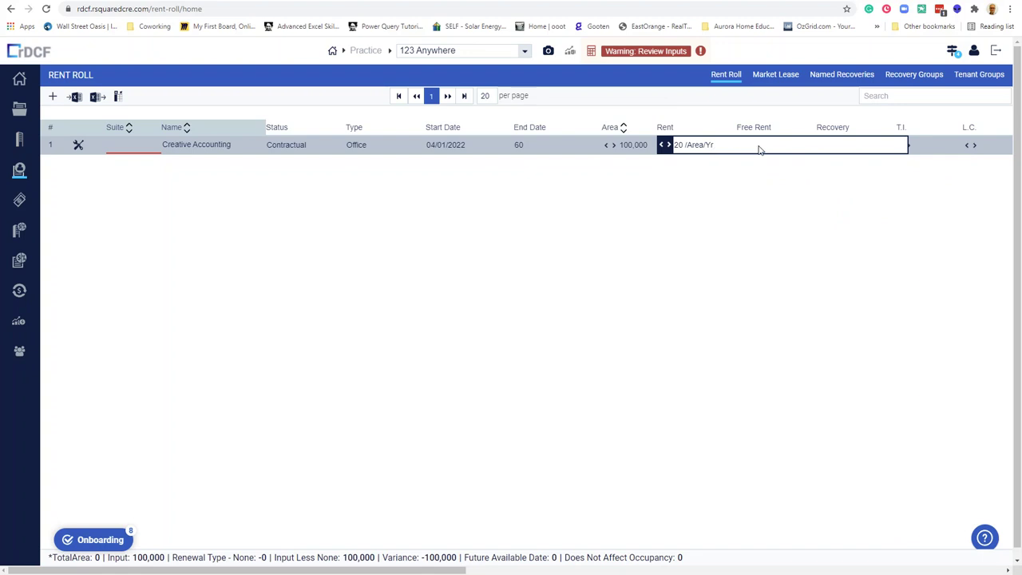
Keep basic rent entry and give the lease 2 Mos of free rent.
click(668, 146)
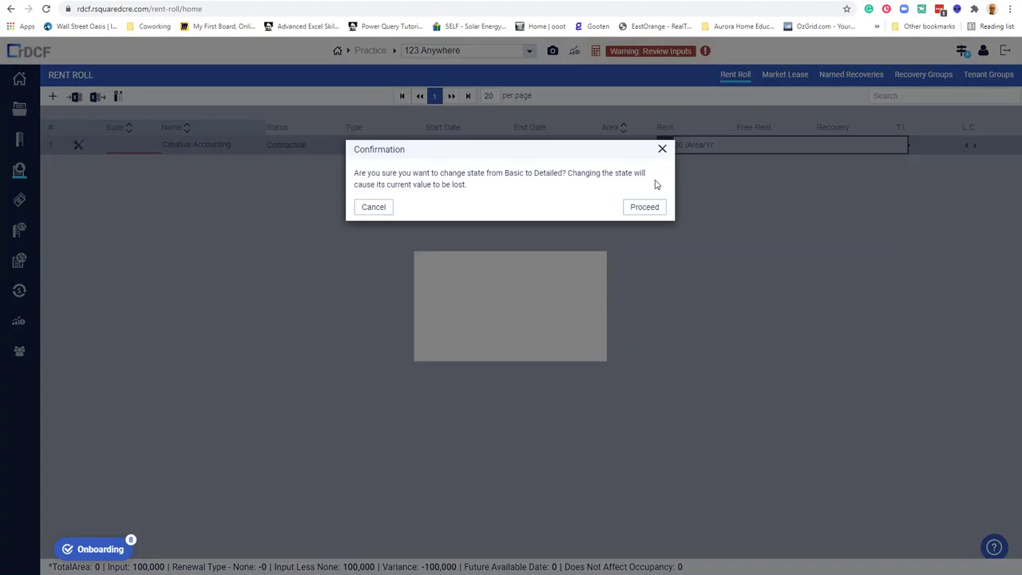
click(660, 151)
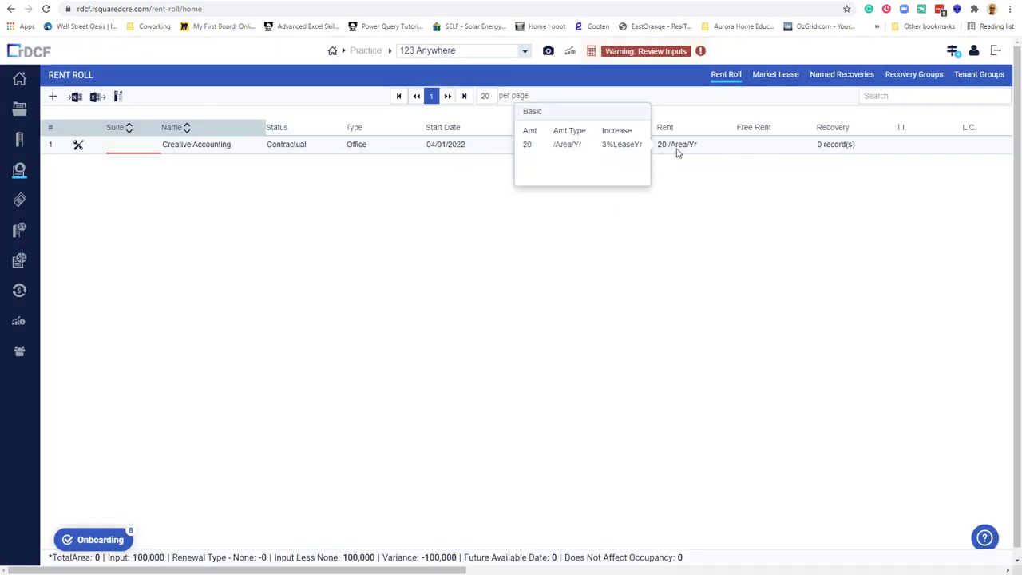
mouse_move(680, 148)
click(755, 144)
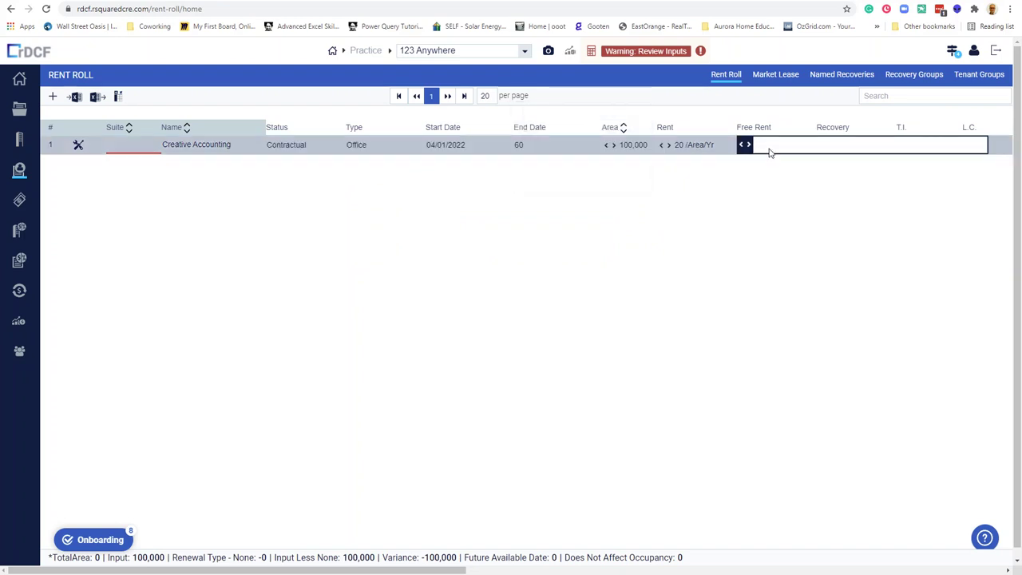
text(2)
click(868, 166)
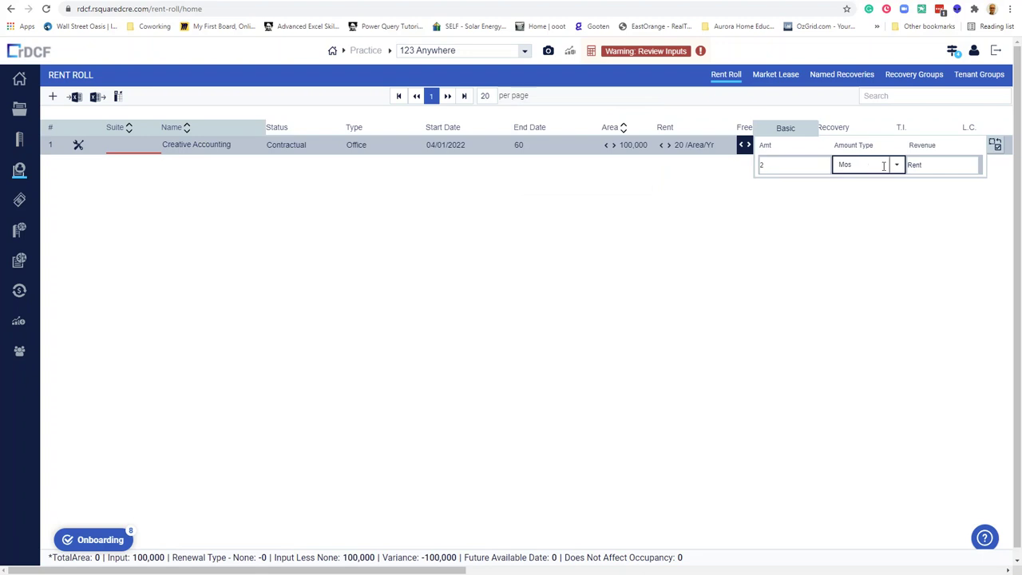
click(894, 165)
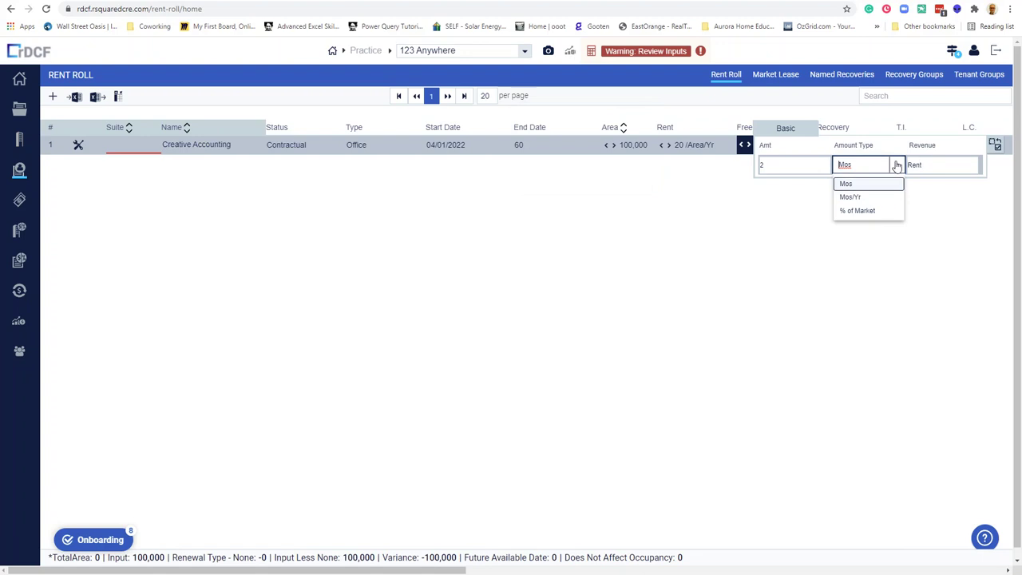
click(852, 129)
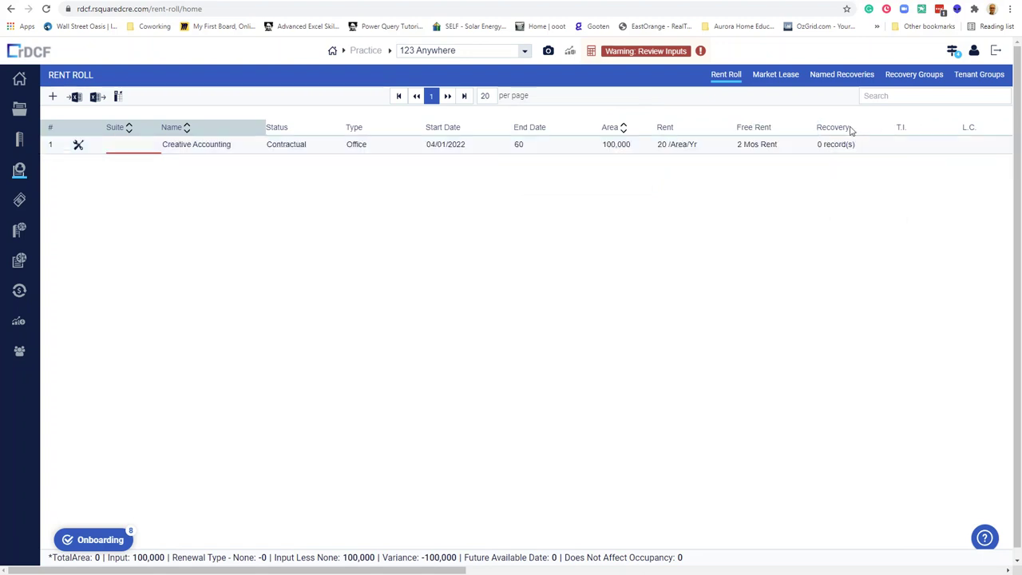
click(834, 146)
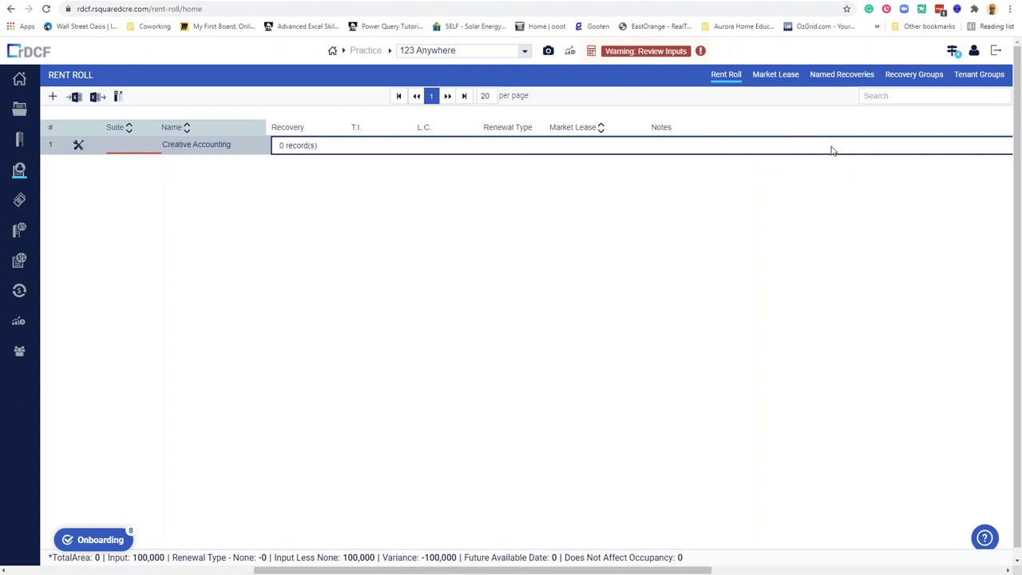
Set tenant improvements to 15 Amt/Area, cashed out.
click(356, 128)
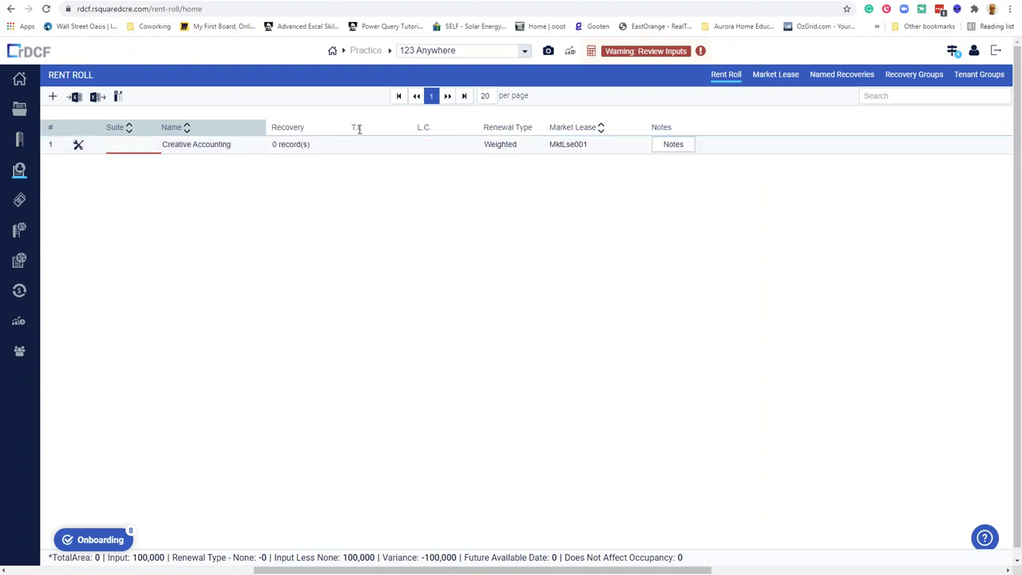
click(360, 147)
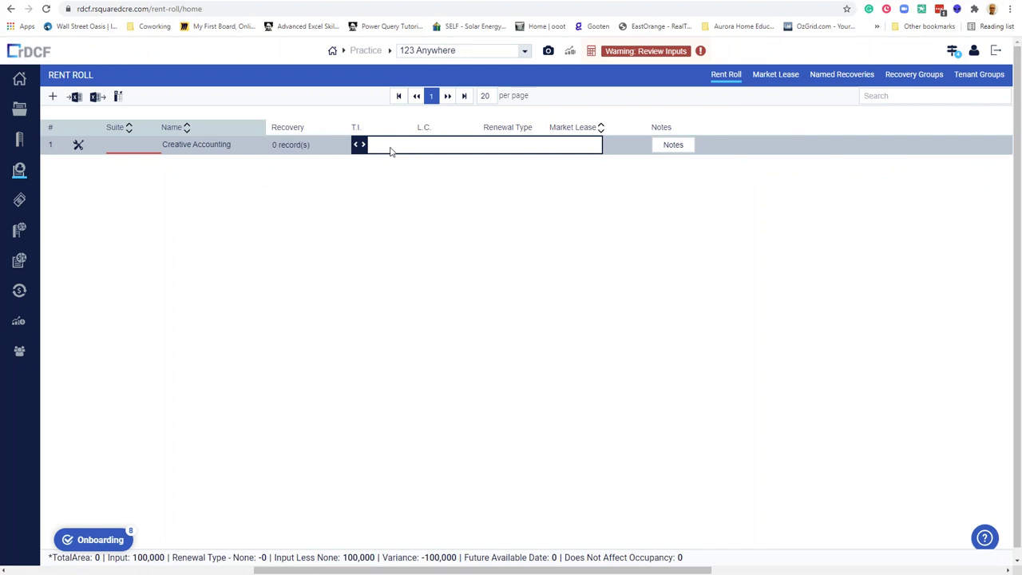
click(390, 152)
text(15)
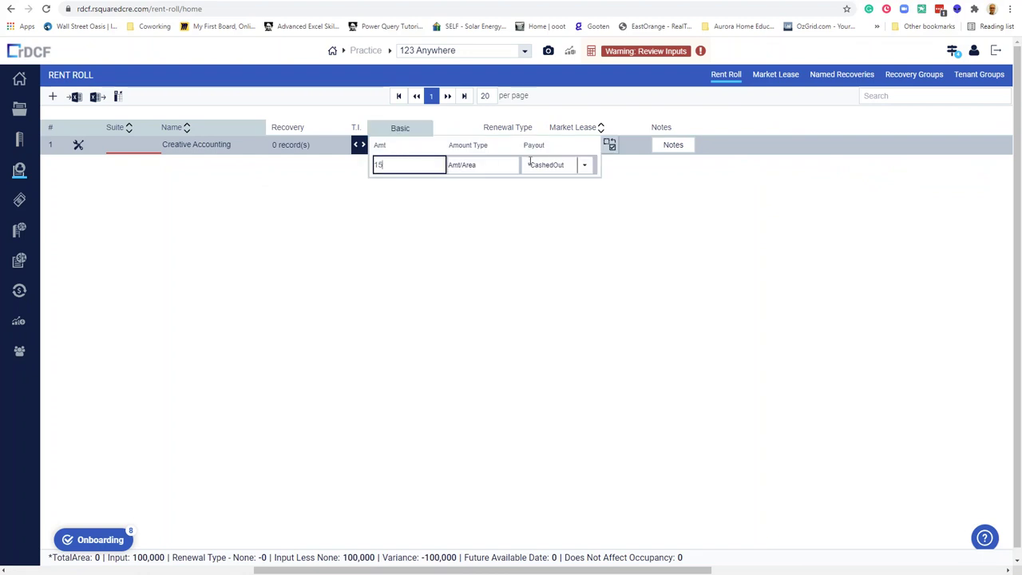
click(584, 168)
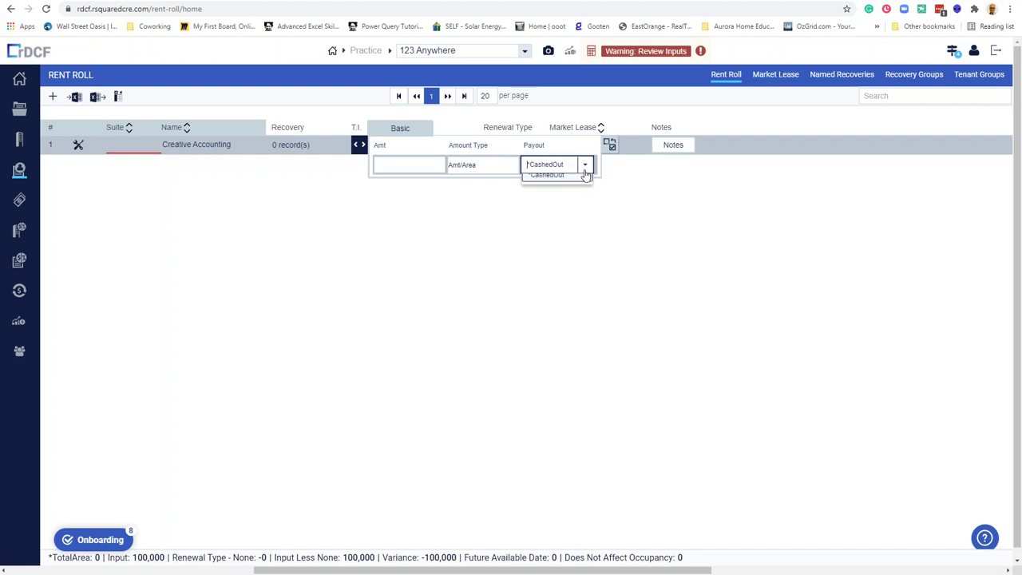
click(739, 126)
Set leasing commissions to 6 % of Rent, cashed out.
click(431, 150)
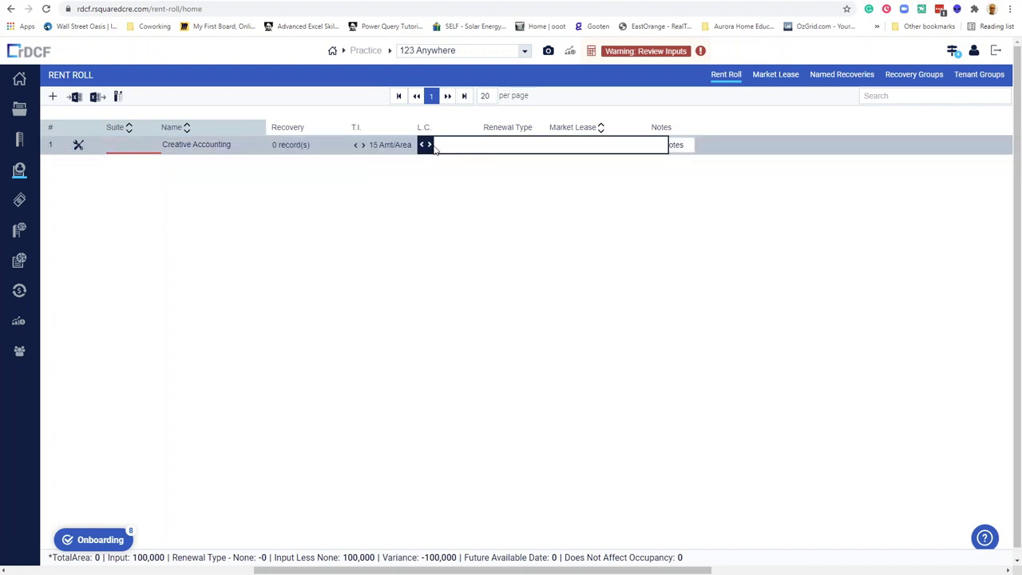
click(511, 150)
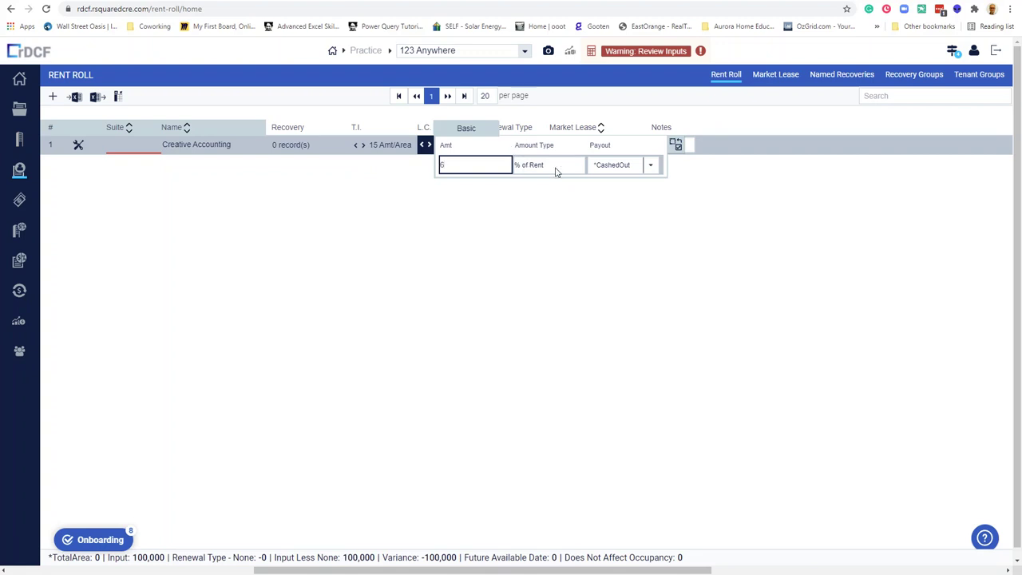
click(700, 126)
Keep Weighted renewal with market lease MktLse001, then go to Line Items.
click(521, 146)
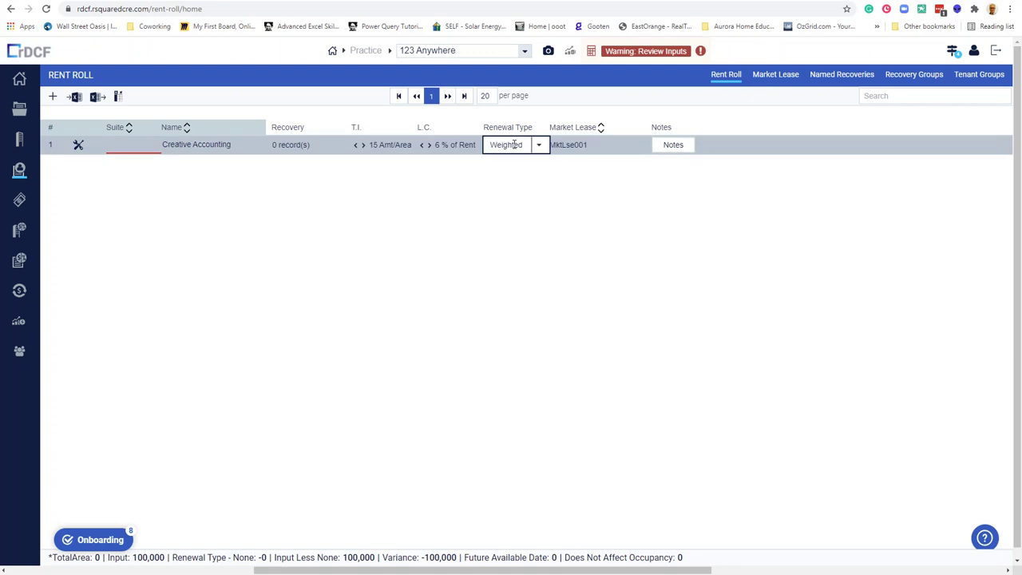
click(538, 148)
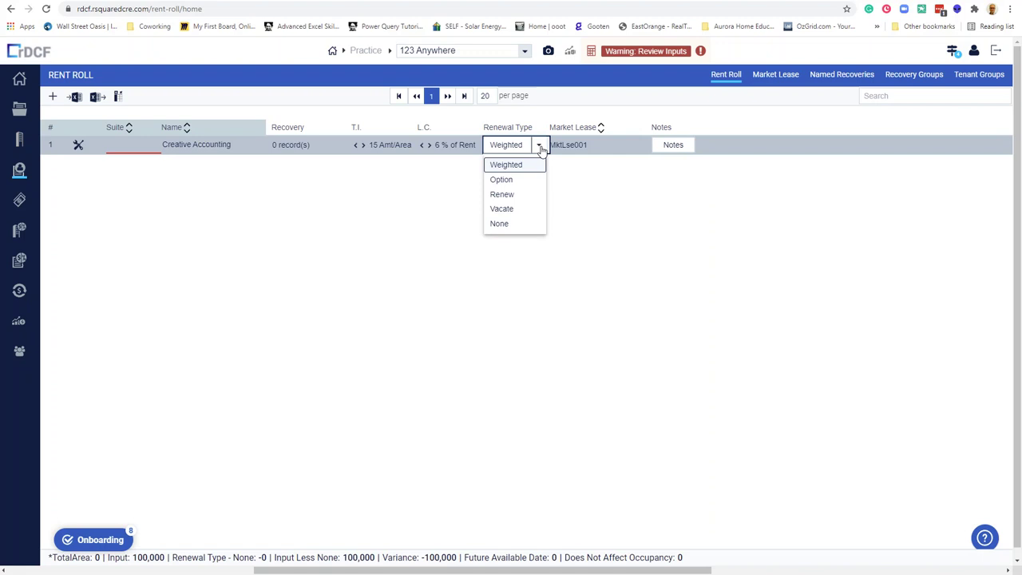
click(572, 144)
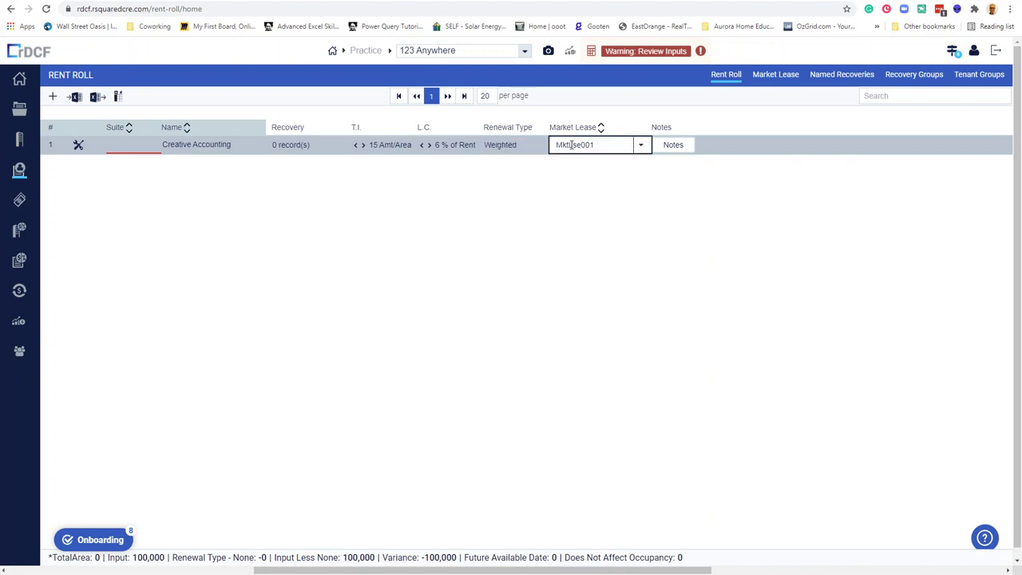
click(20, 203)
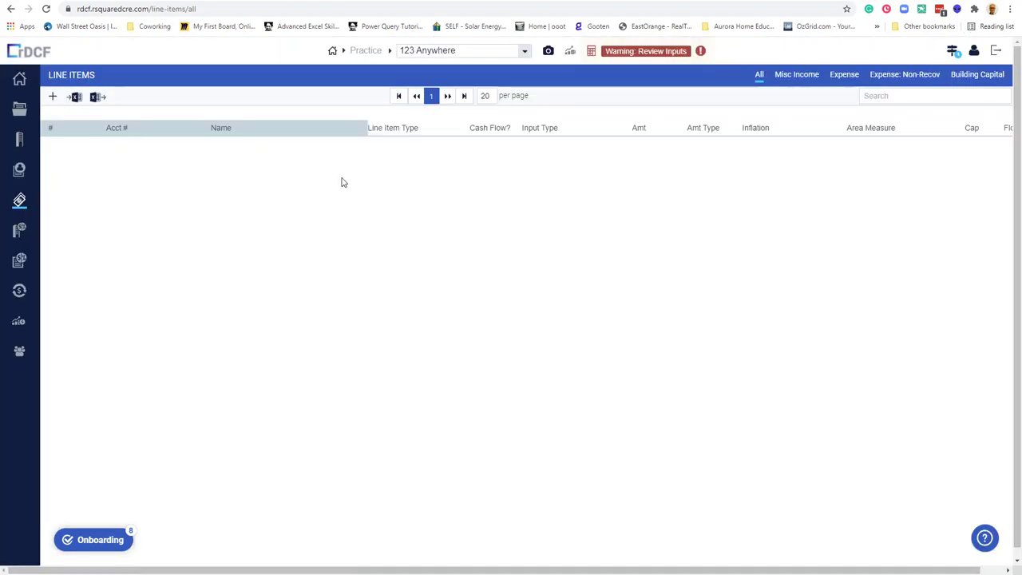
Add four new expense line item rows.
click(53, 96)
click(52, 97)
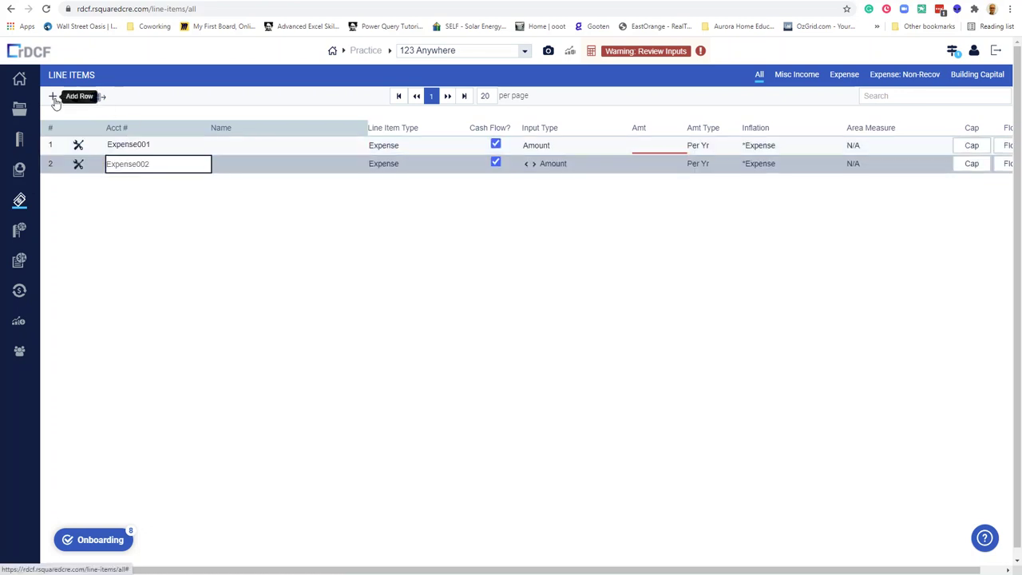
click(52, 97)
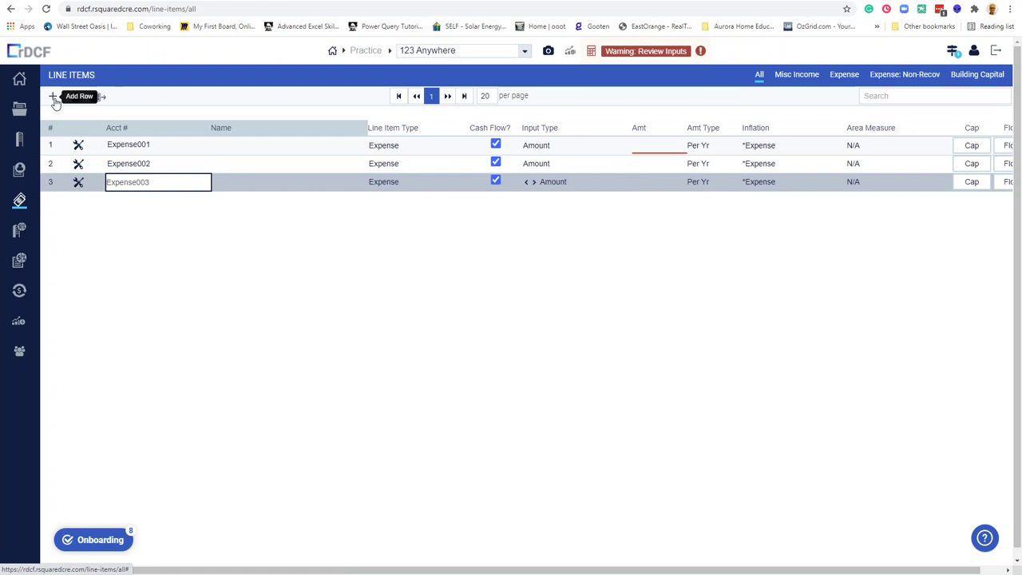
click(53, 97)
Name the first two line items RE Taxes and Insurance.
click(147, 144)
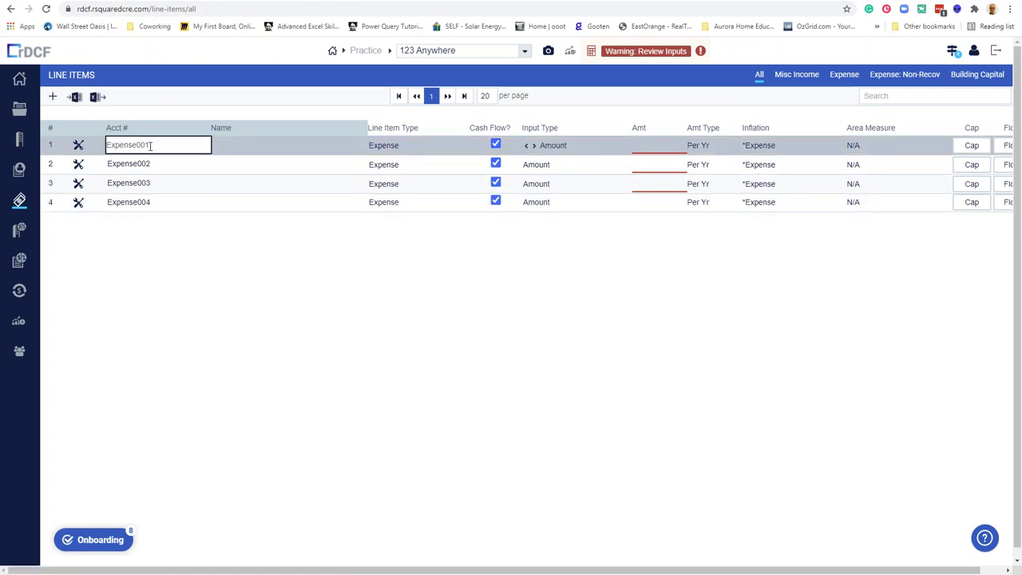
text(RE Taxes)
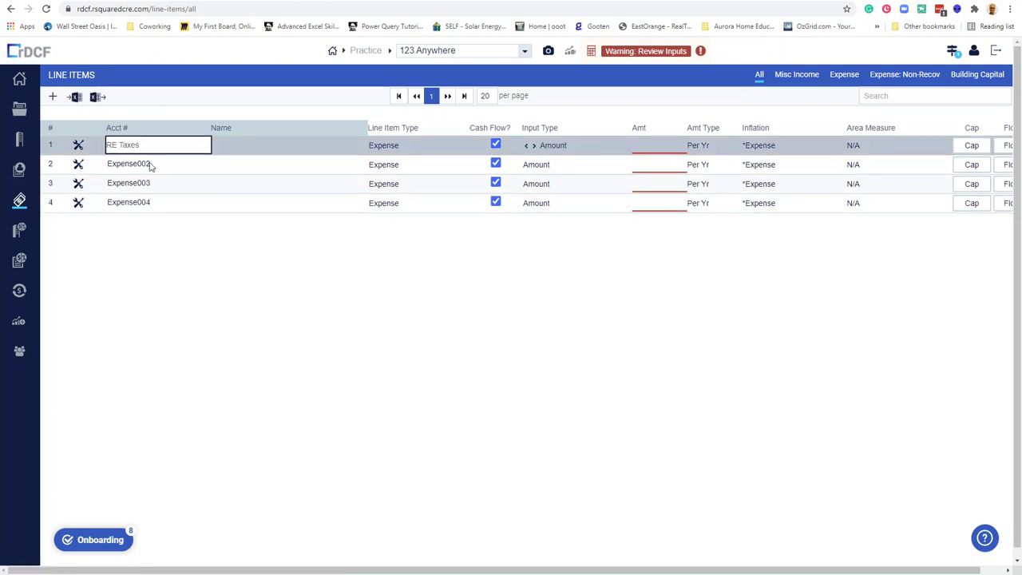
click(149, 164)
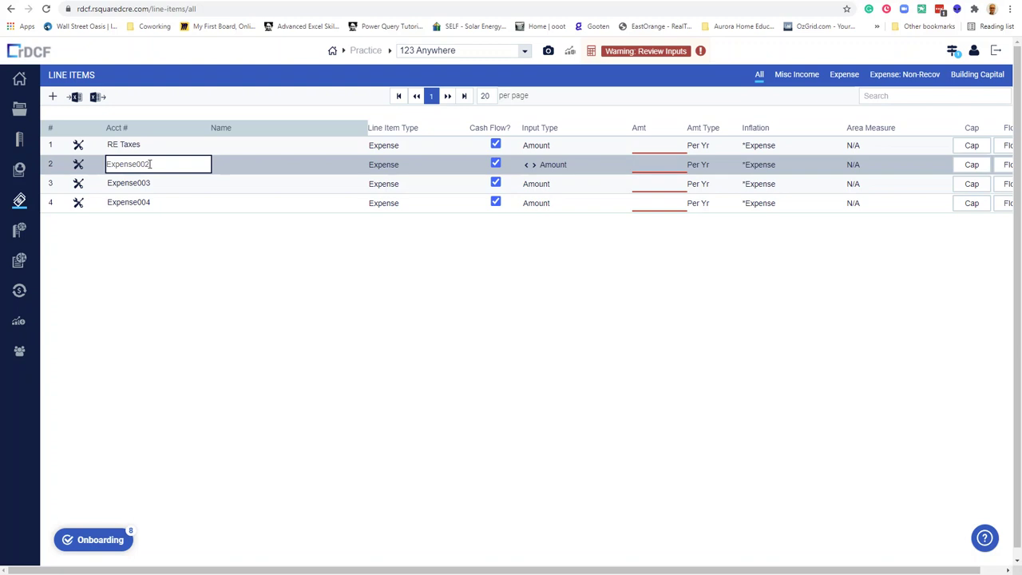
key(ctrl+a)
key(BackSpace)
text(In)
click(154, 180)
Name the remaining line items Utilities and PM Fee.
key(ctrl+a)
key(BackSpace)
text(Uti)
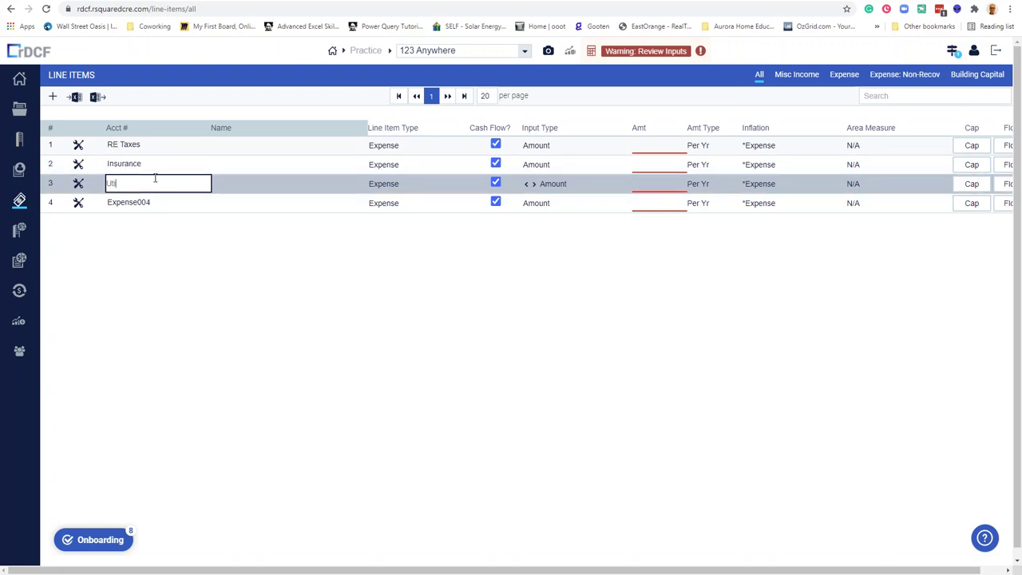
click(156, 201)
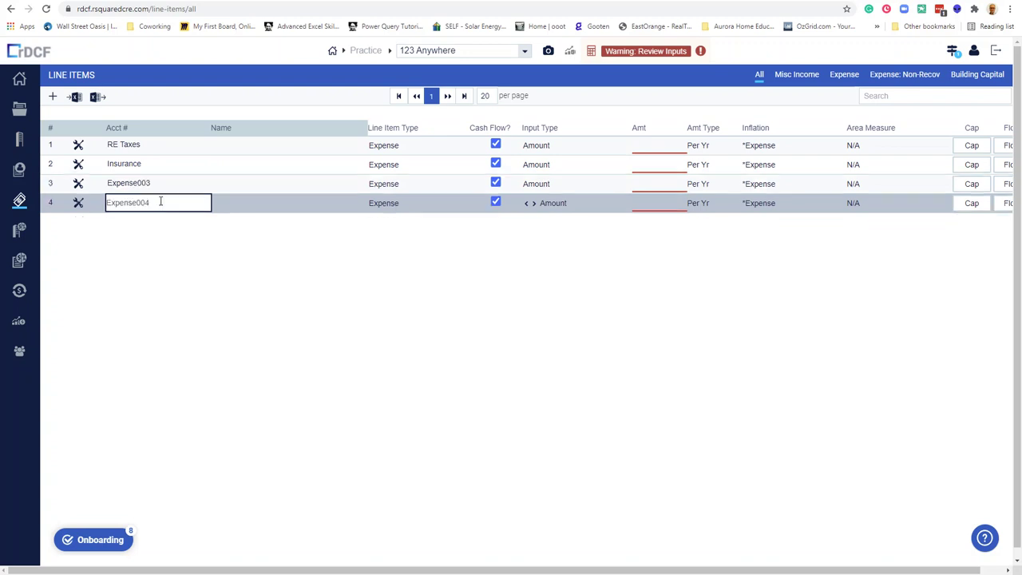
key(ctrl+a)
key(BackSpace)
text(P)
click(405, 149)
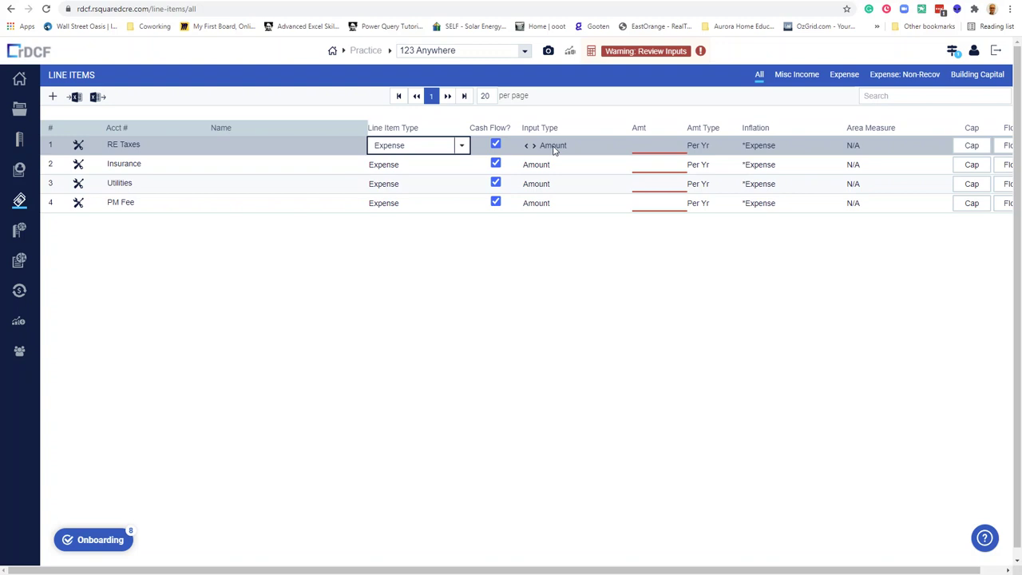
Enter RE Taxes at 300,000, and Insurance 0.25 and Utilities 3 as Amt/Area.
click(664, 145)
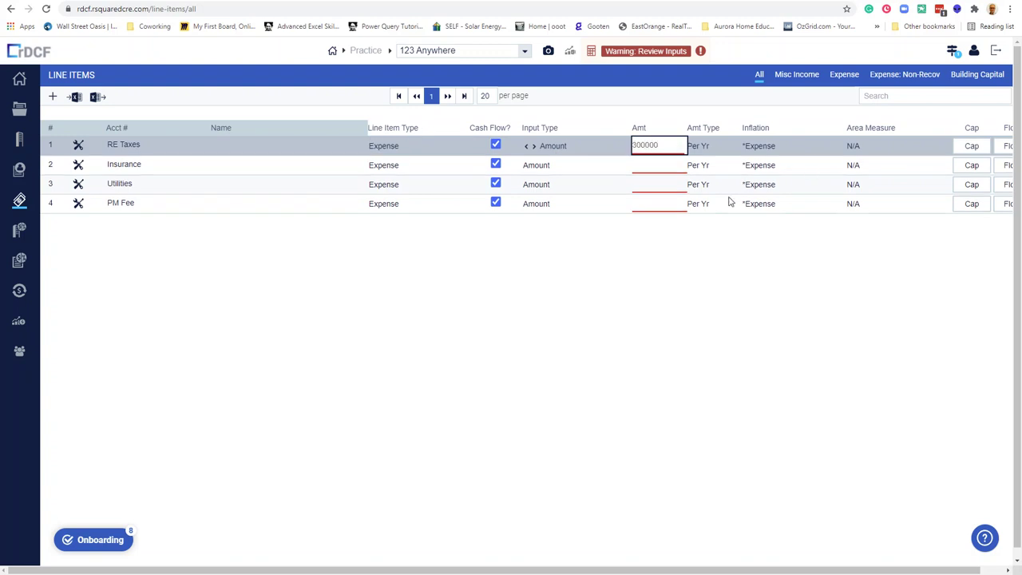
click(639, 168)
click(541, 167)
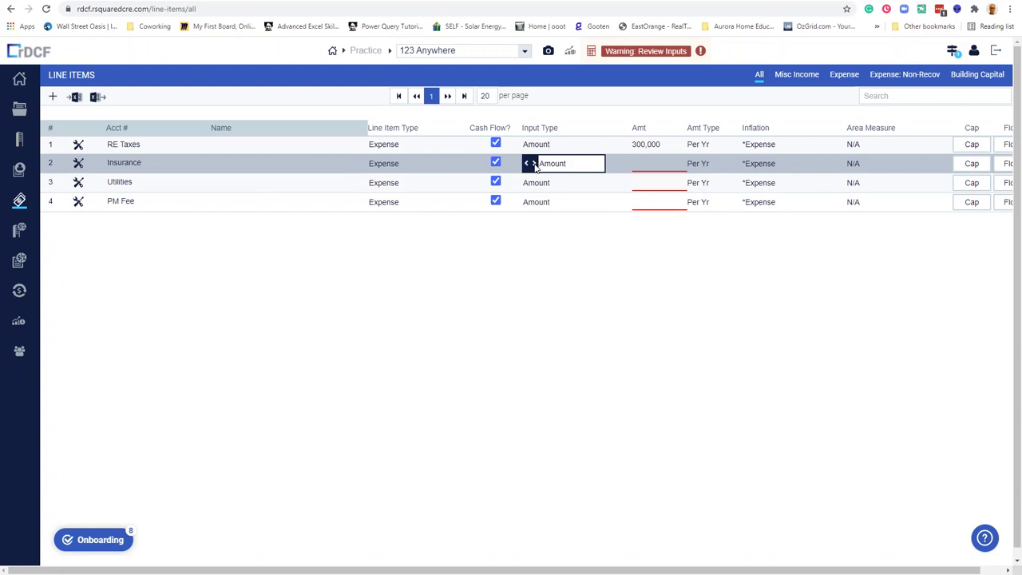
click(535, 166)
click(668, 165)
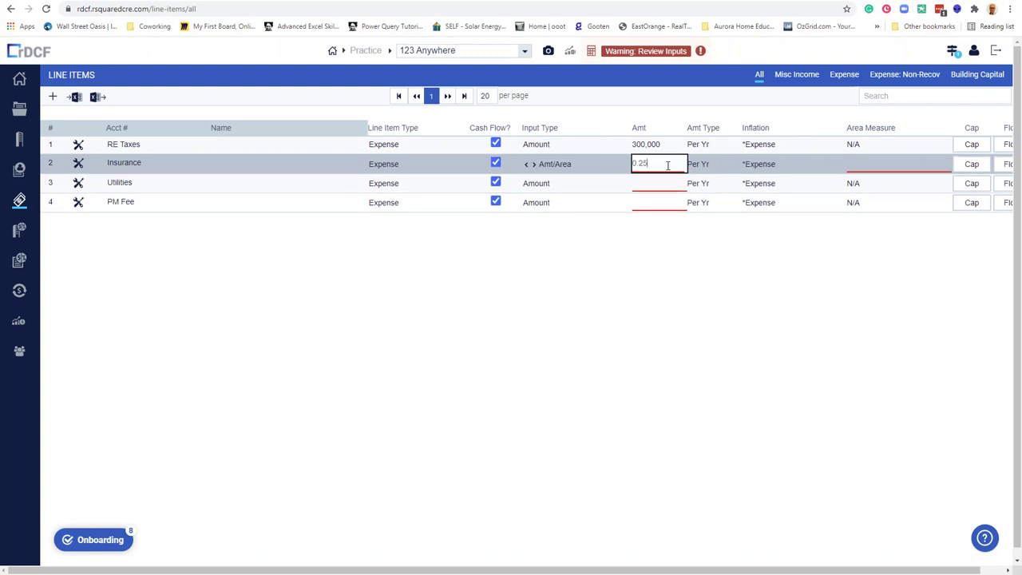
click(535, 183)
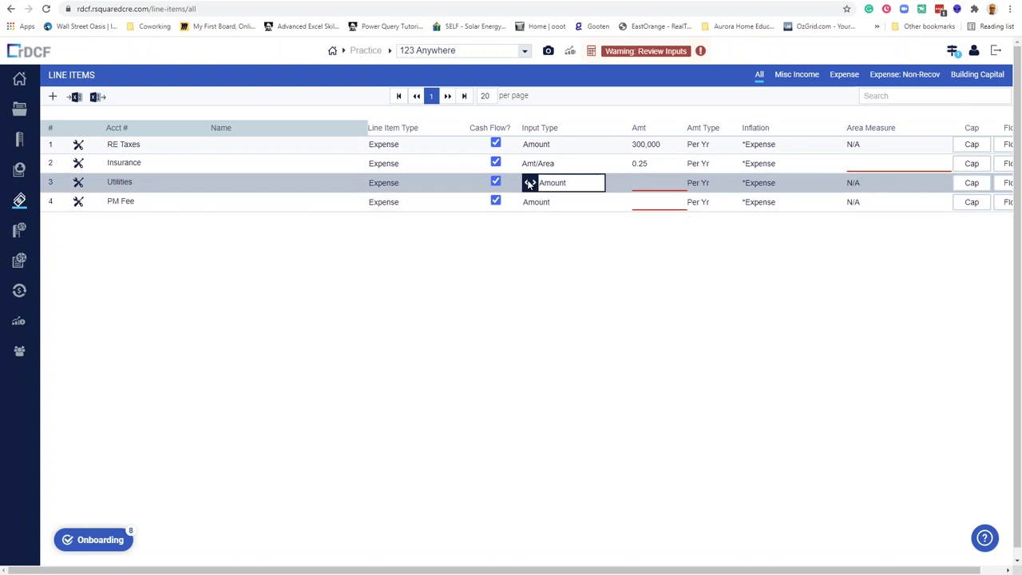
click(533, 183)
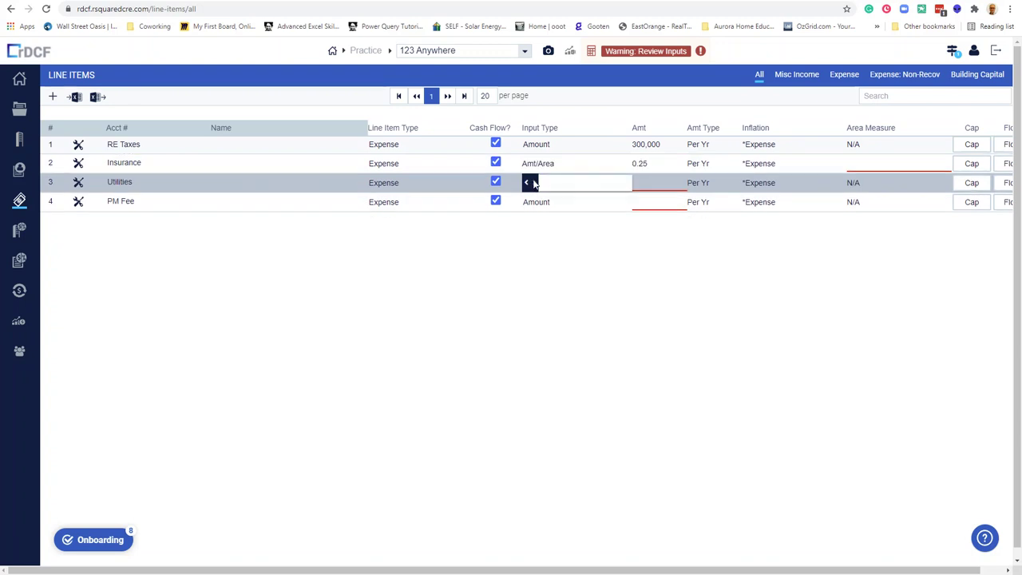
click(664, 183)
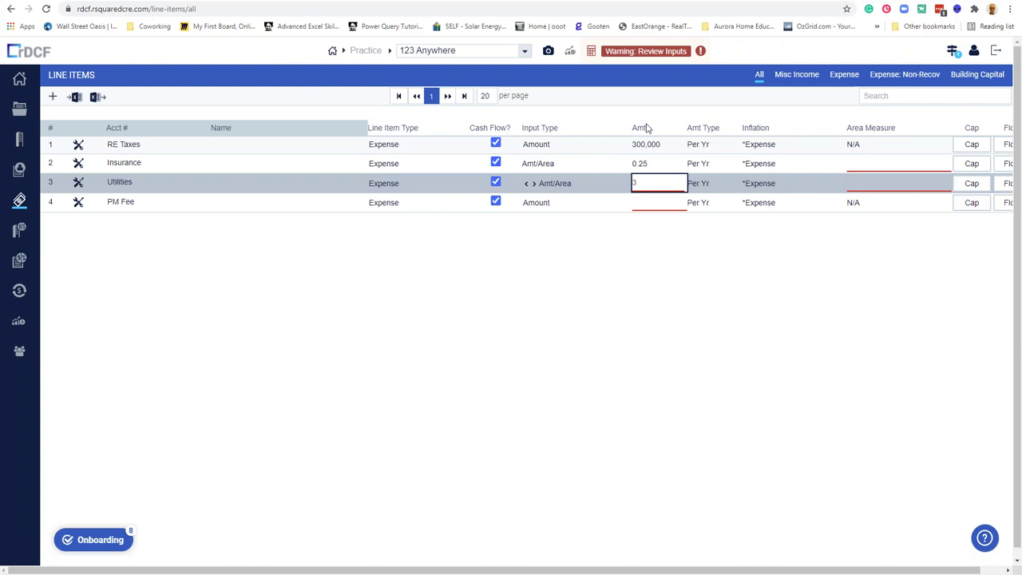
click(897, 168)
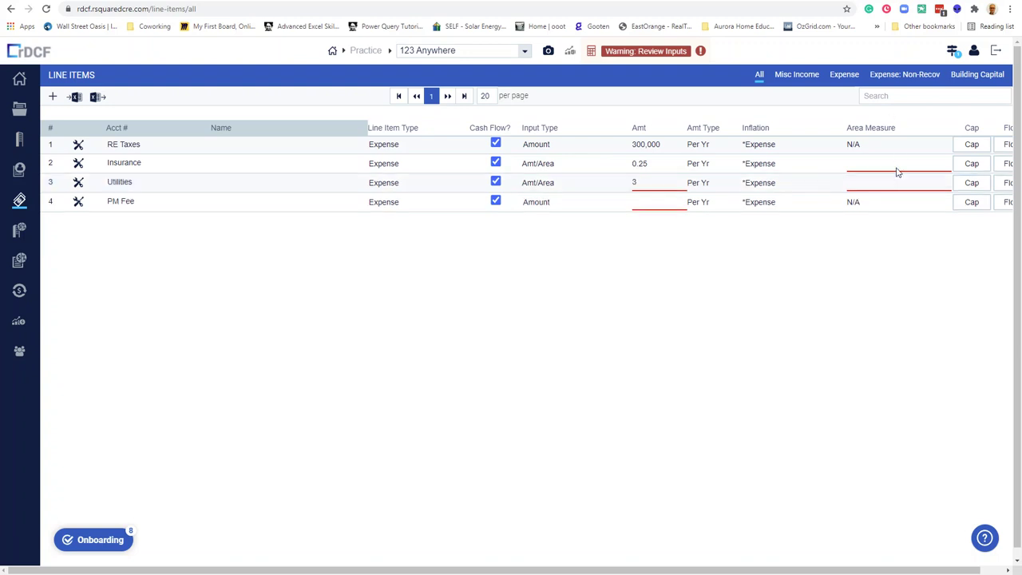
Base both Insurance and Utilities on the *TotalArea area measure.
click(941, 166)
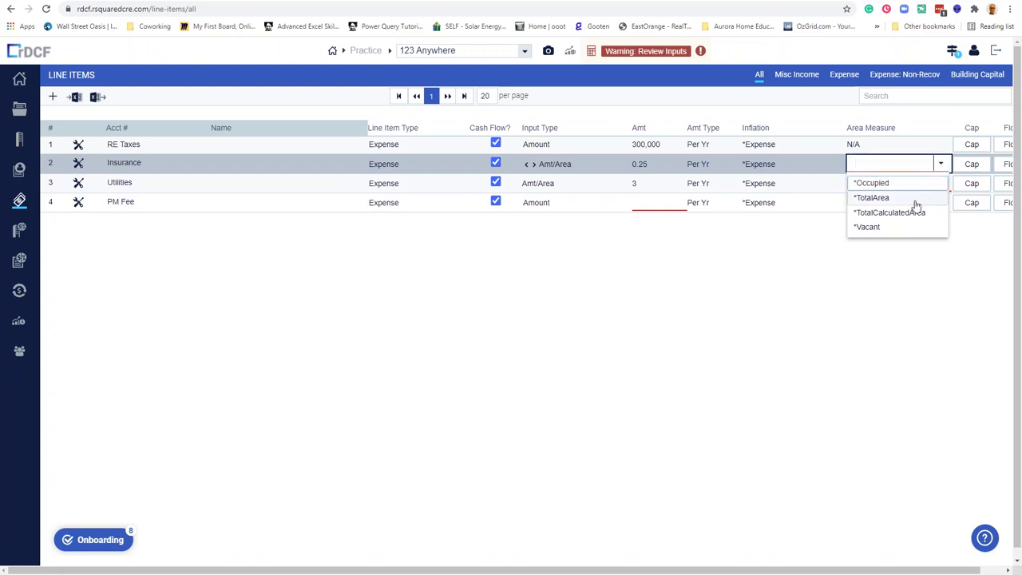
click(915, 200)
click(942, 185)
click(942, 183)
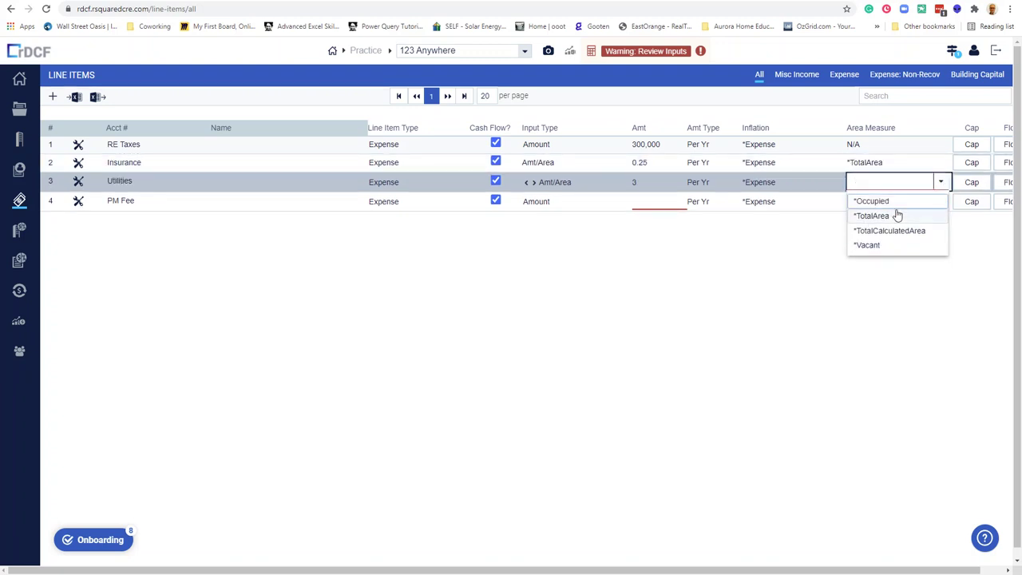
click(891, 217)
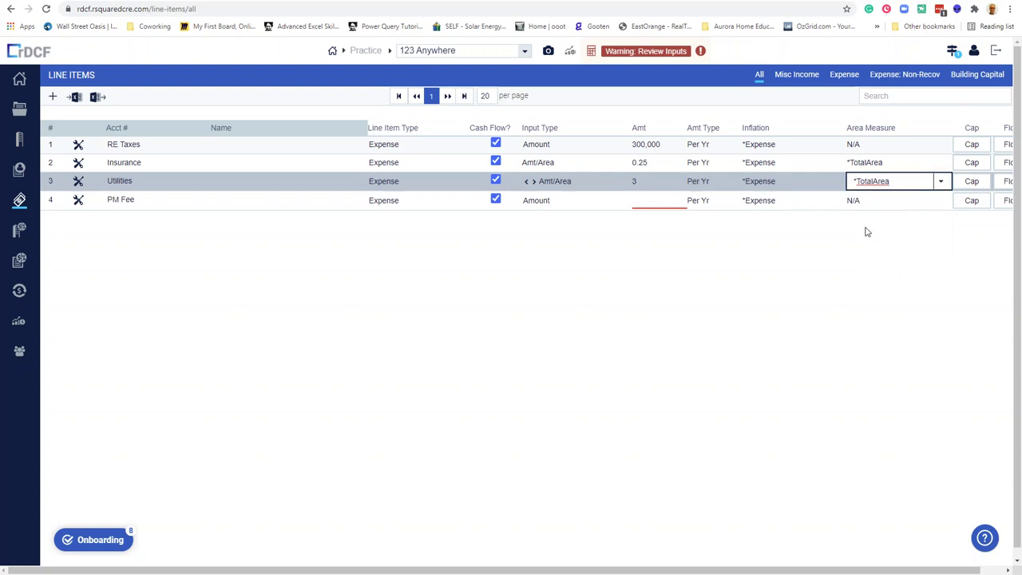
drag(952, 570, 976, 570)
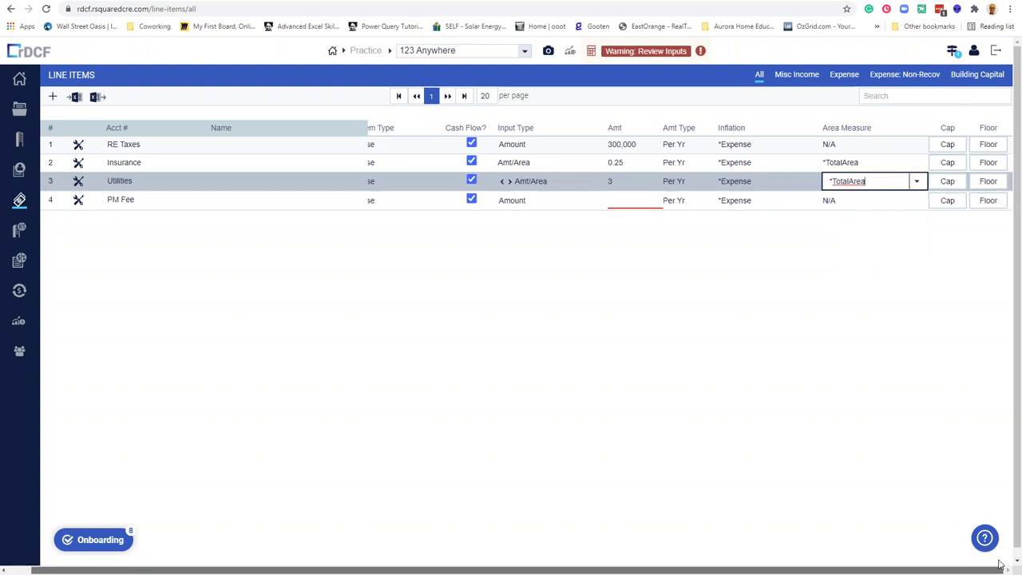
click(861, 162)
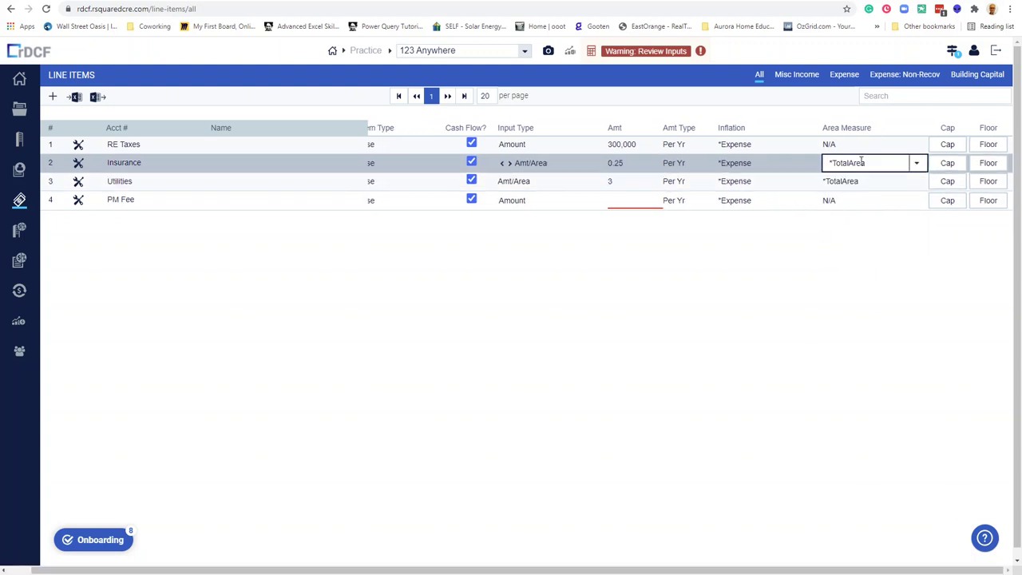
Make the PM Fee expense a % EGR input with an amount of 3.
click(619, 200)
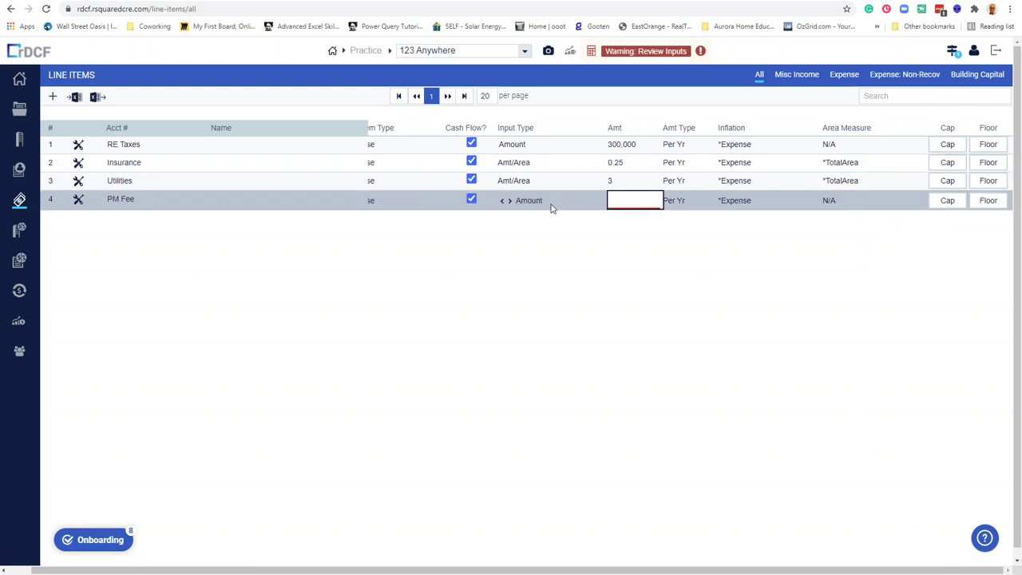
click(509, 201)
click(509, 201)
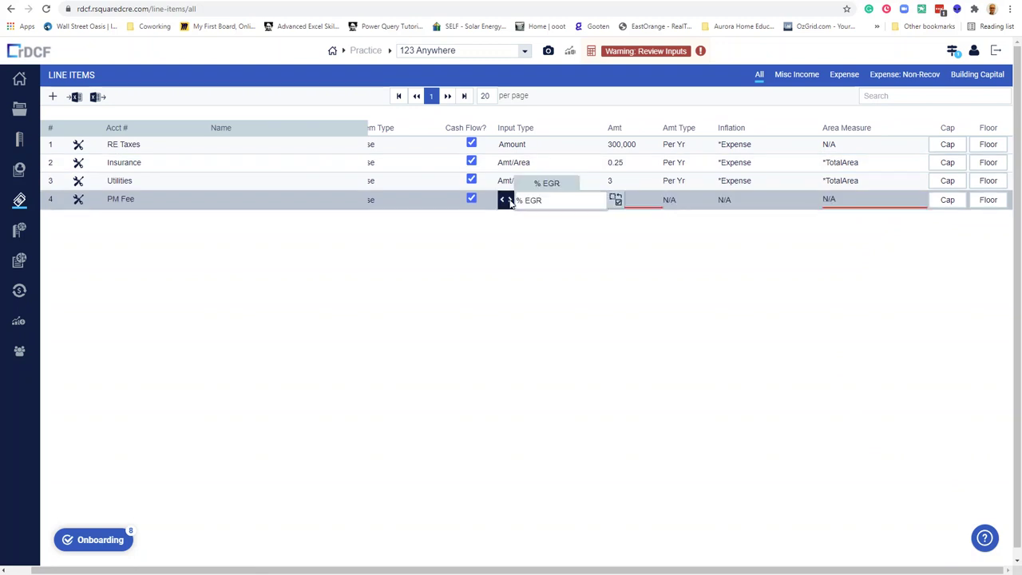
click(647, 200)
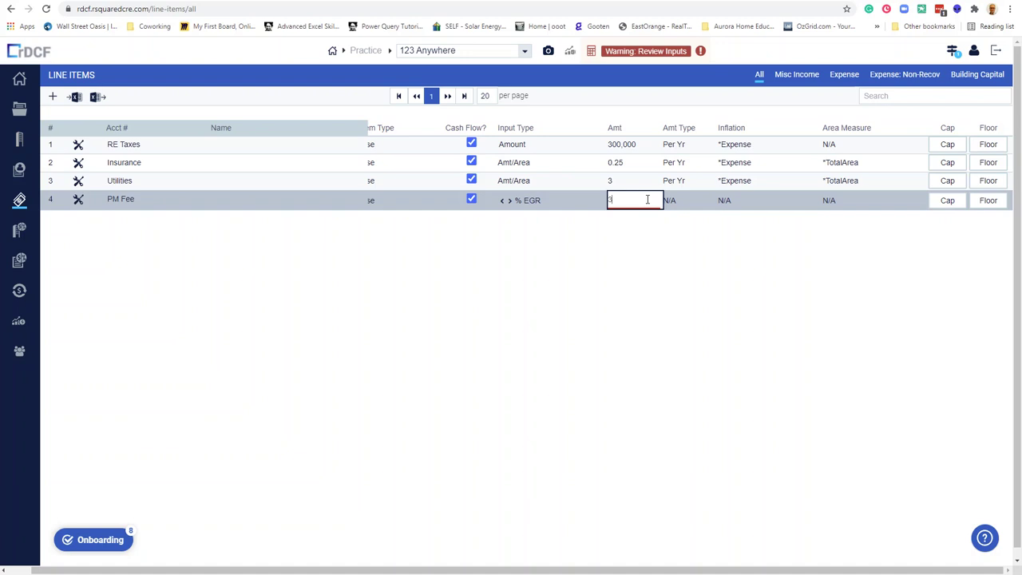
text(3)
key(Return)
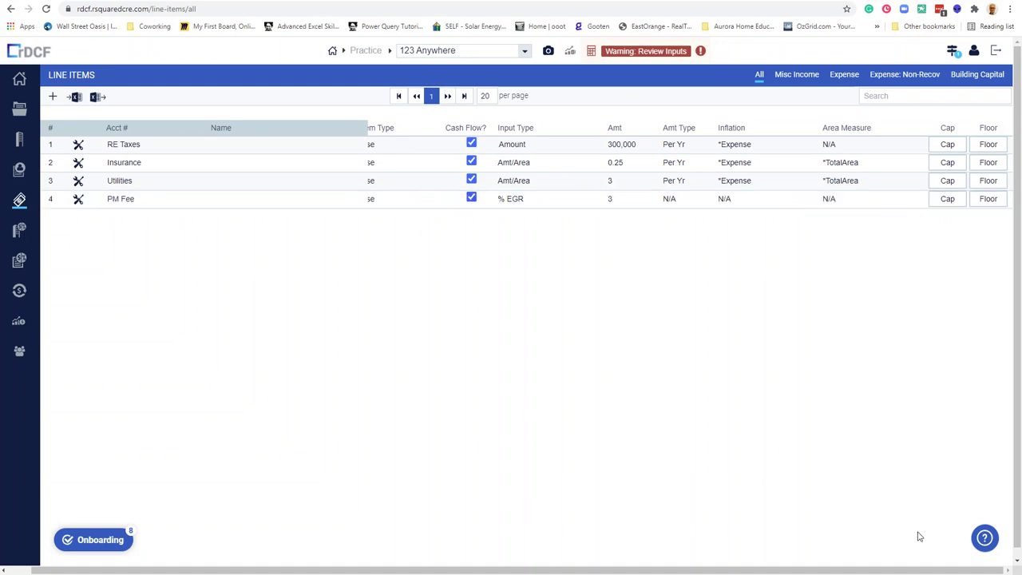
drag(951, 568, 927, 567)
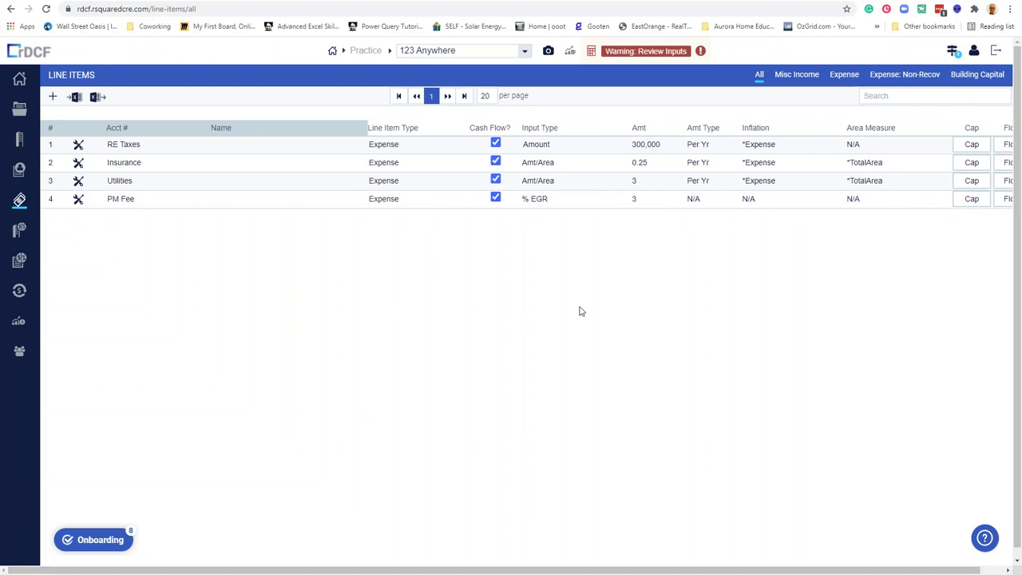
Enter 2 as the inflation rate for Building Capital, Expense, Market Rent and Misc. Income.
click(18, 231)
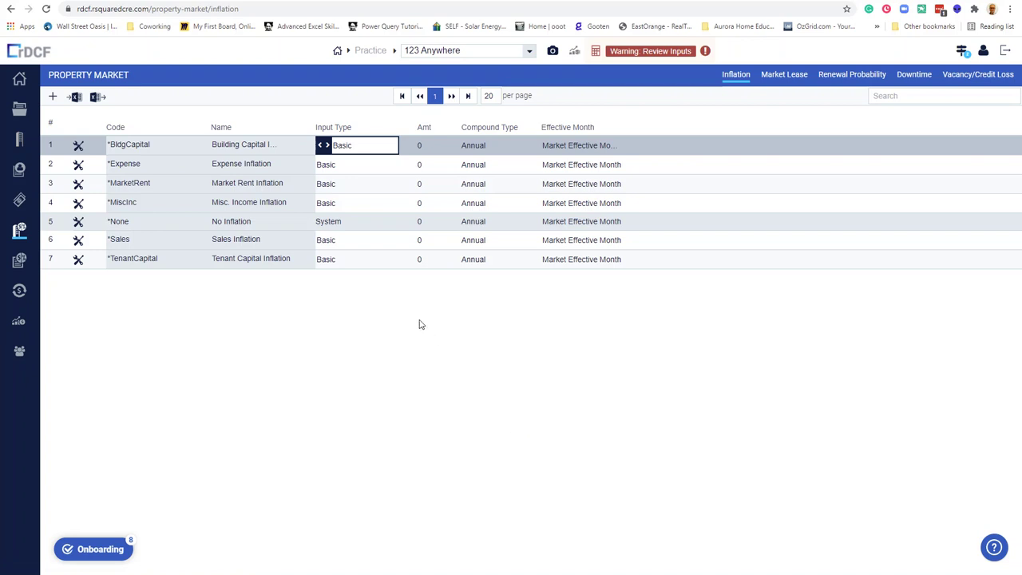
click(422, 145)
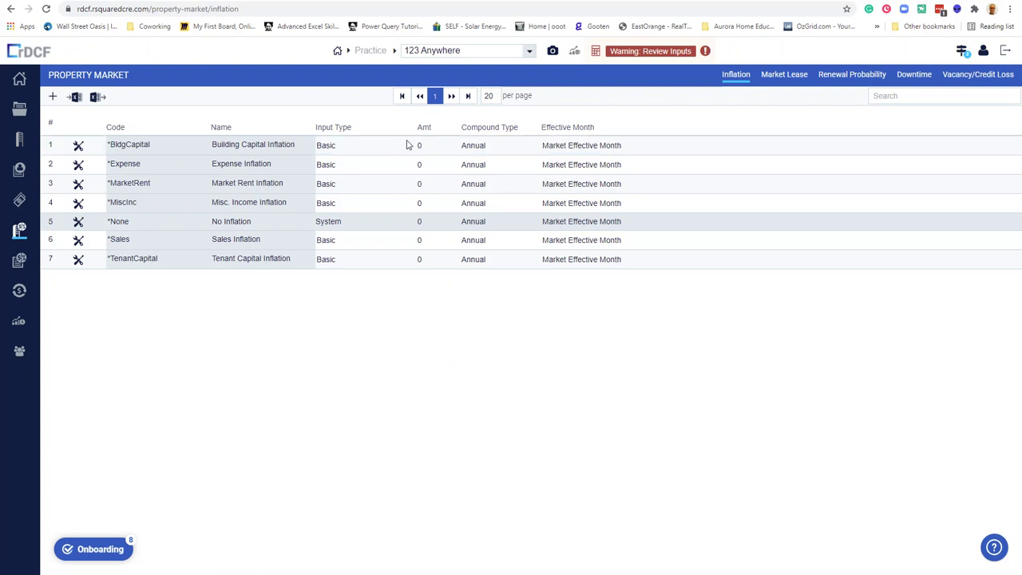
click(429, 145)
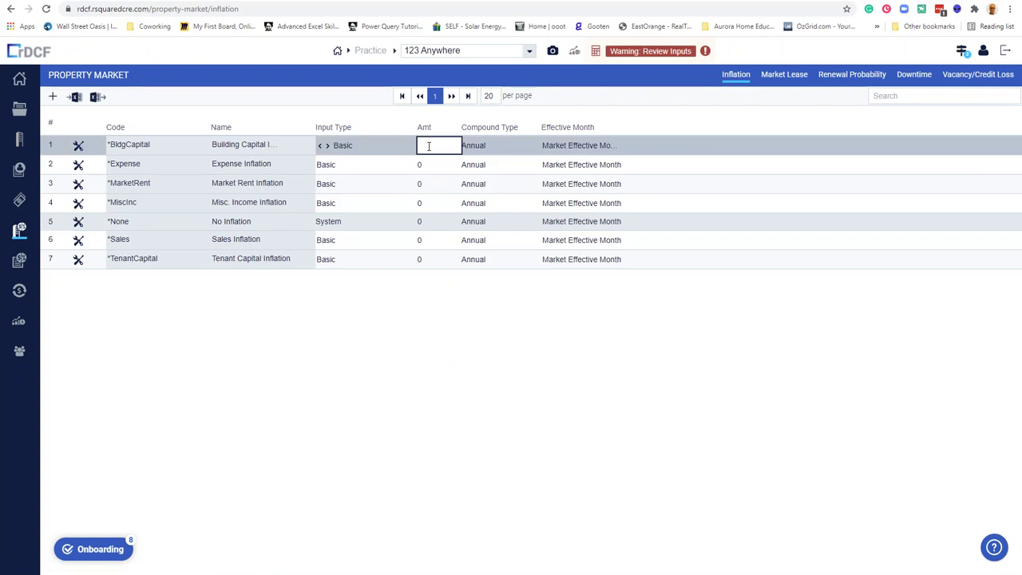
text(2)
click(423, 165)
text(2)
click(423, 183)
text(2)
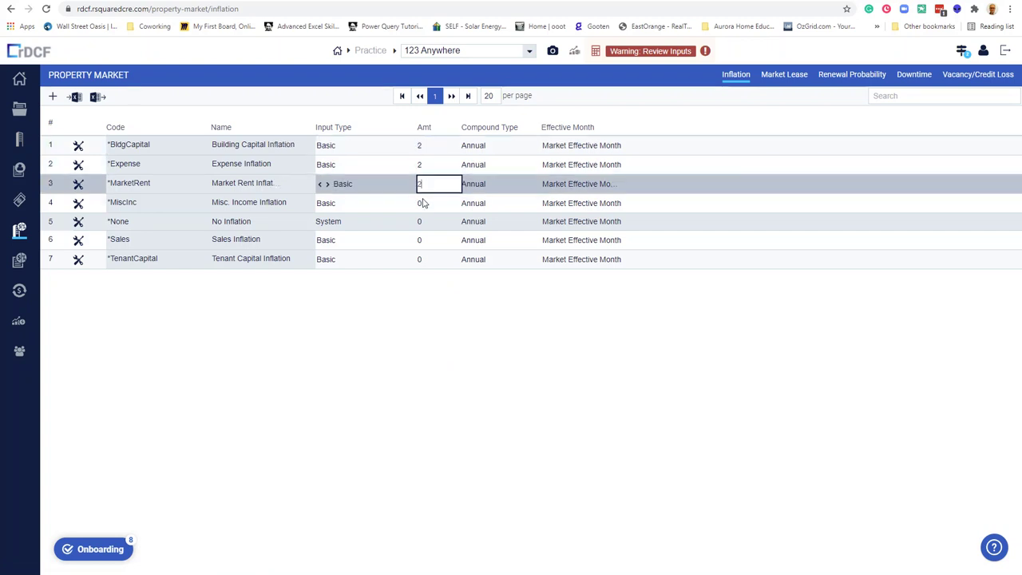
click(424, 204)
text(2)
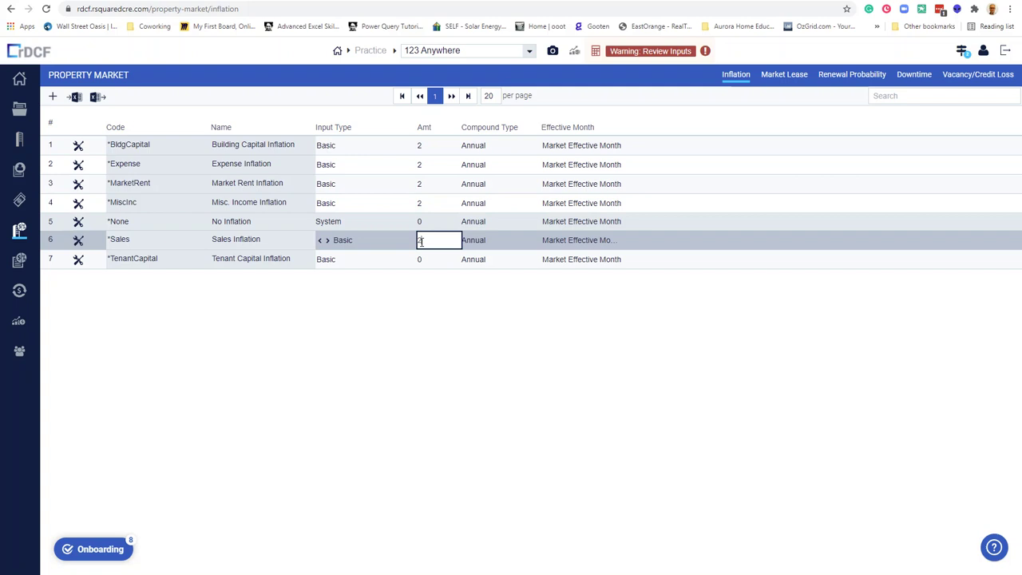
click(421, 263)
click(424, 238)
Browse the Tenant Market, Recoveries, Reports and User Administration pages.
click(21, 263)
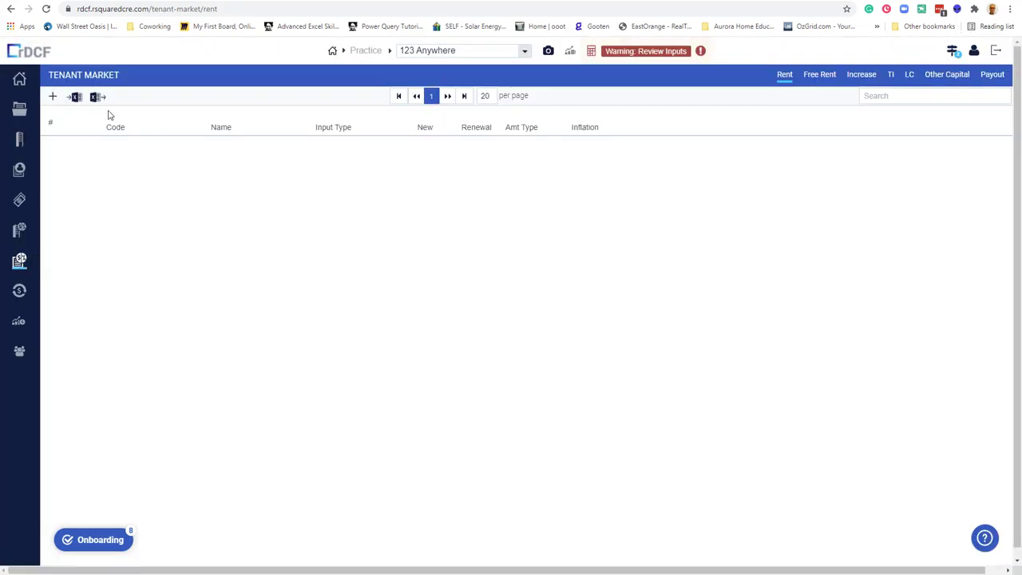
click(19, 291)
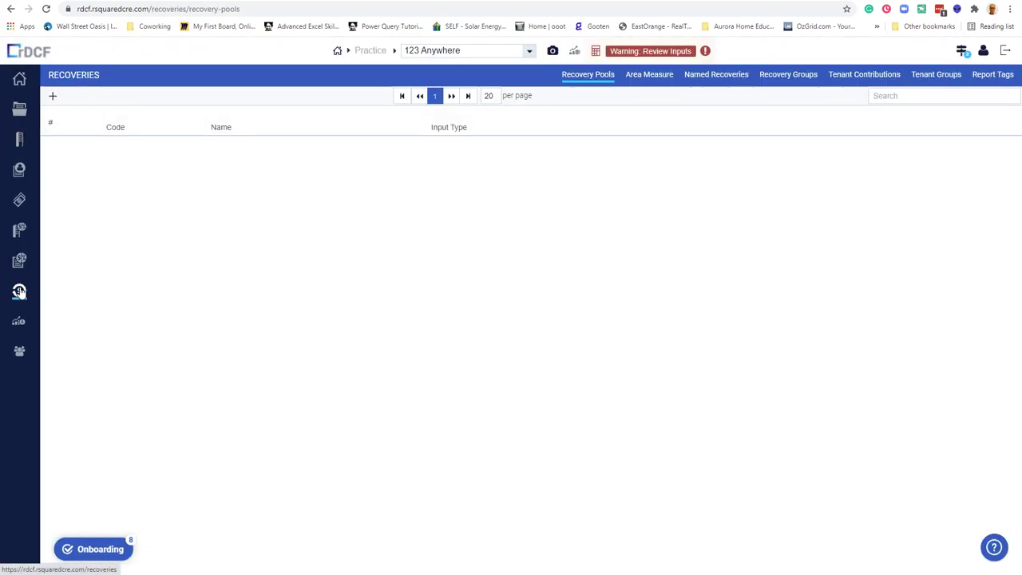
click(19, 323)
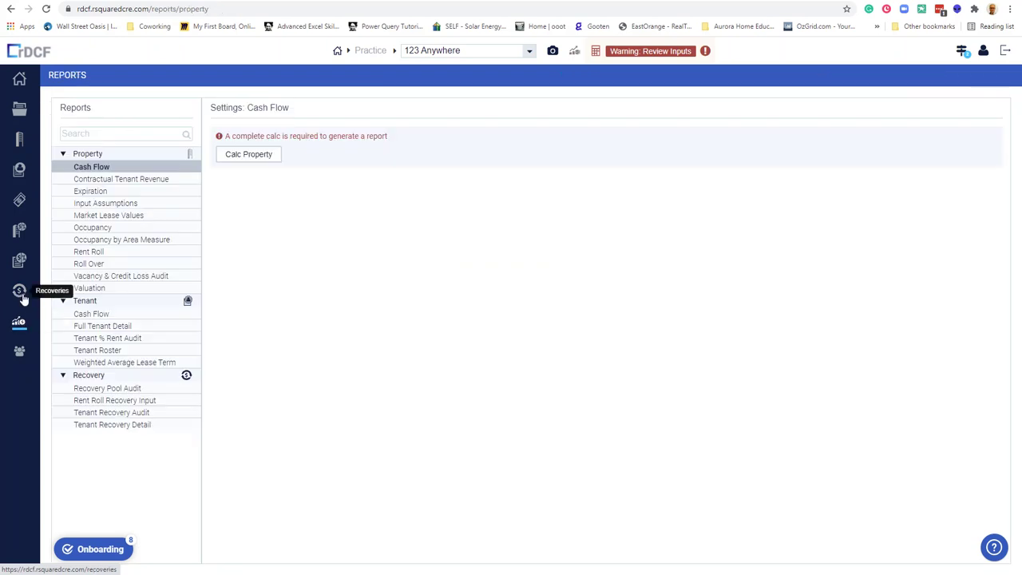
click(19, 351)
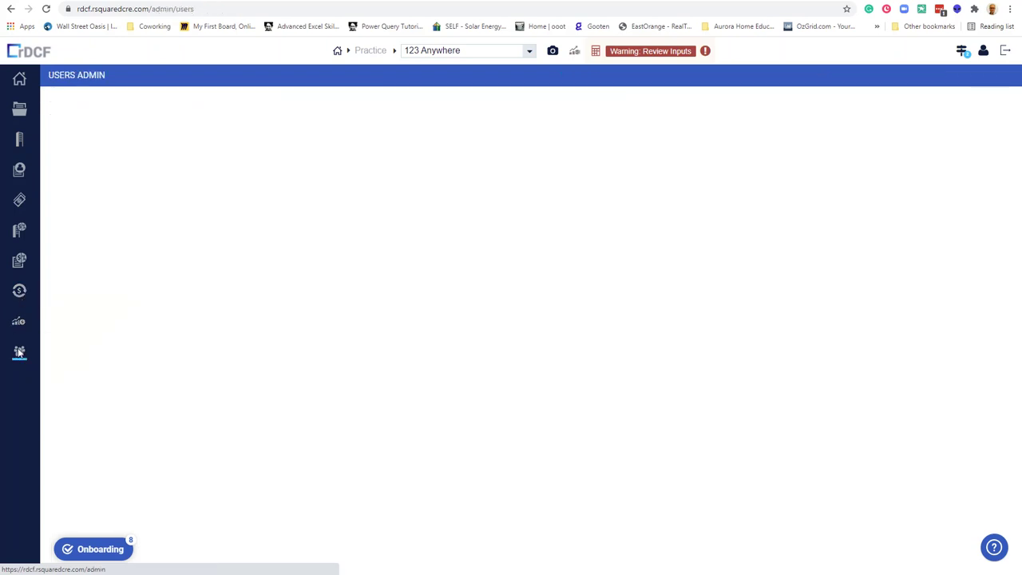
Add a new Rent001 row to the Tenant Market rent table.
click(20, 260)
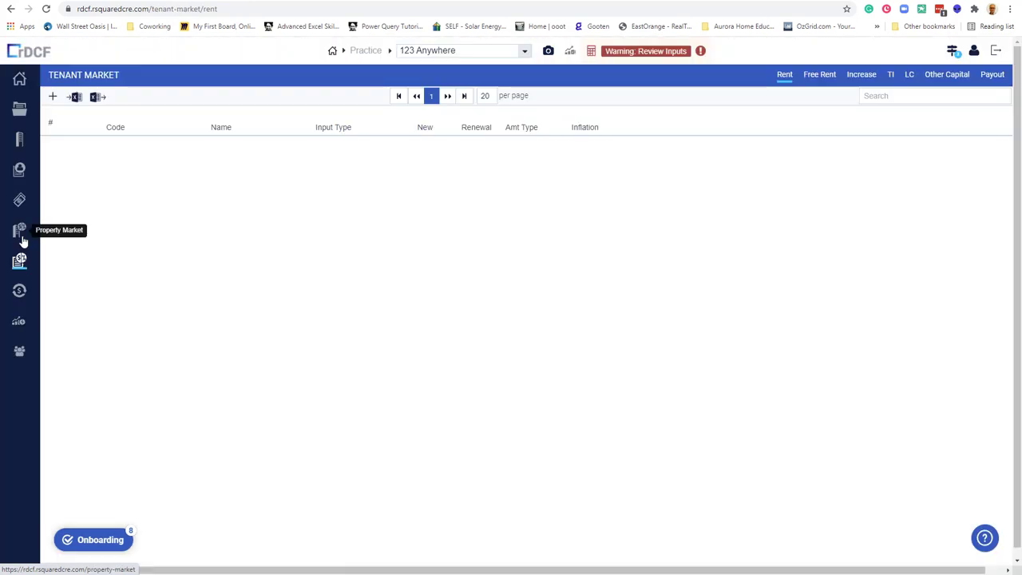
click(20, 231)
click(19, 261)
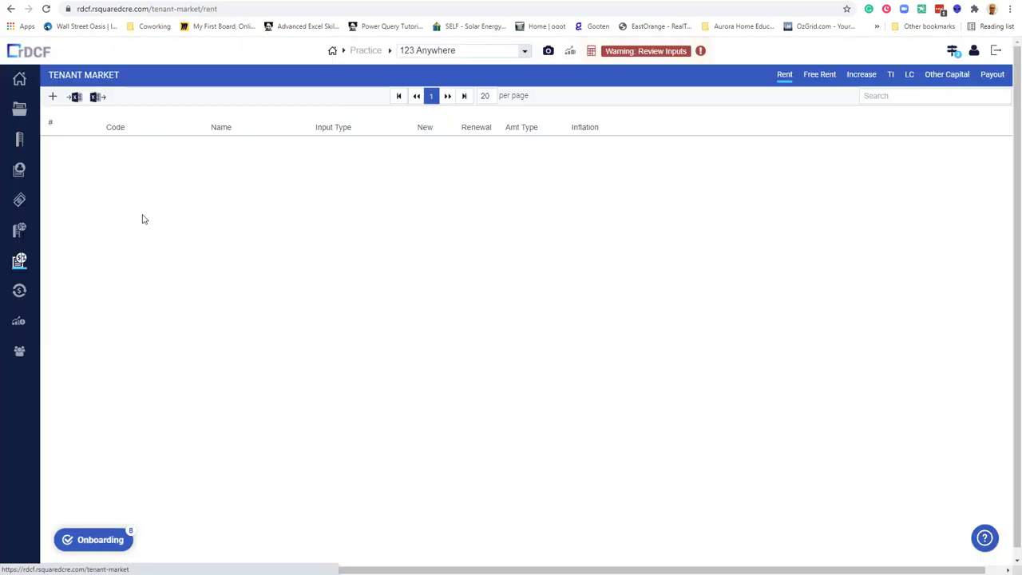
click(53, 97)
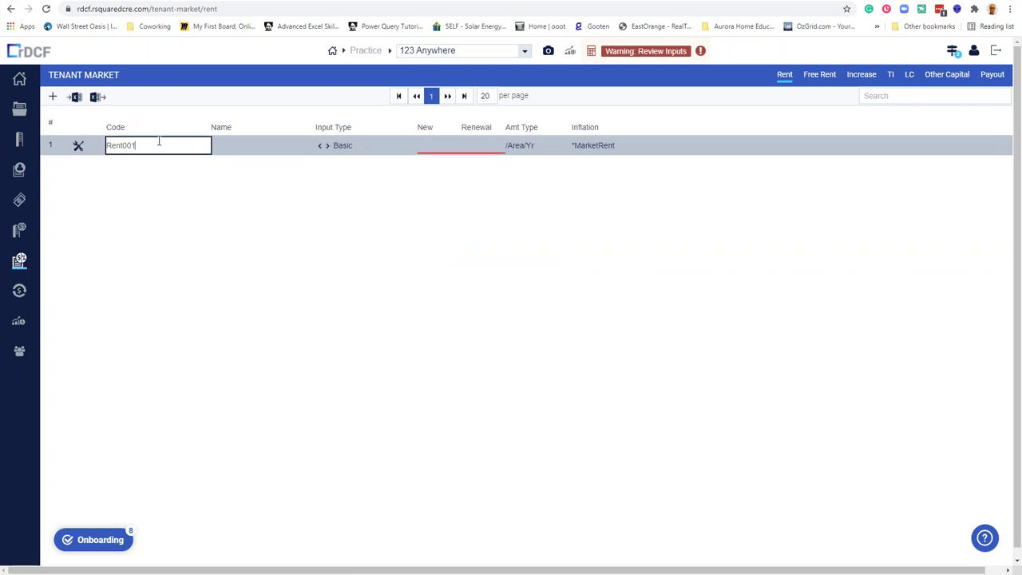
click(441, 145)
click(483, 149)
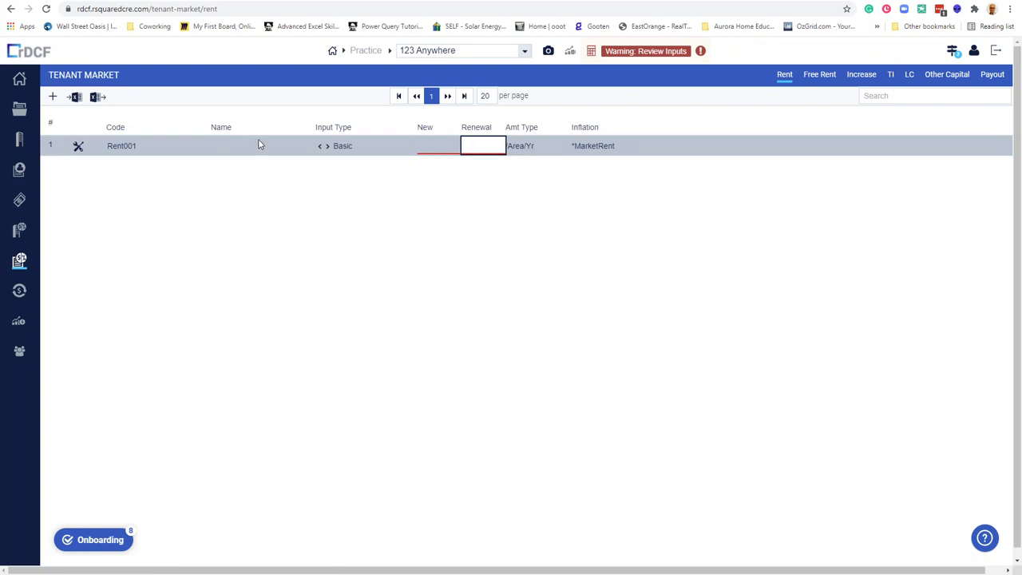
Step through Rent Roll, Line Items and Property Market to the 123 Anywhere property settings.
click(20, 171)
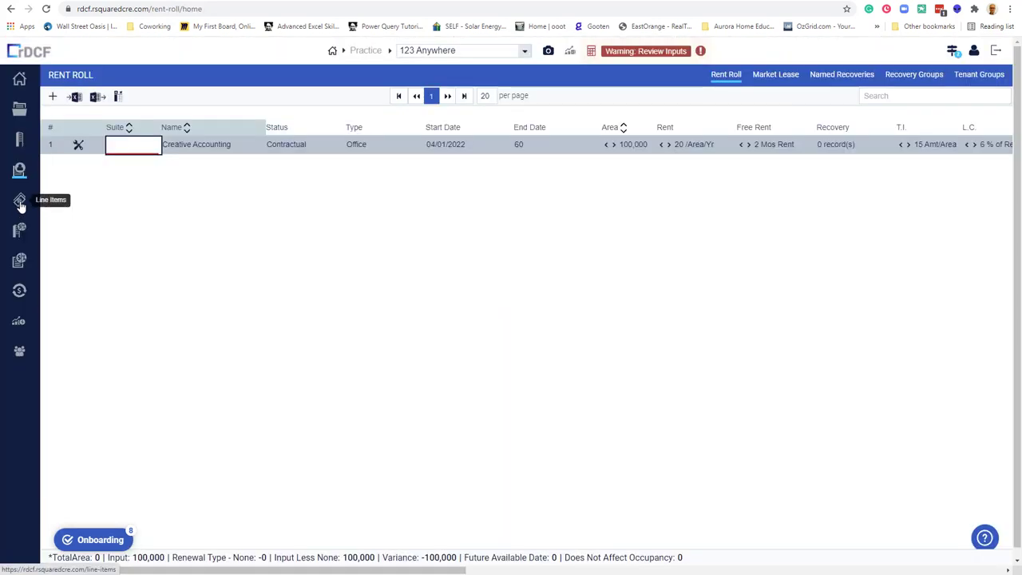
click(20, 200)
click(20, 231)
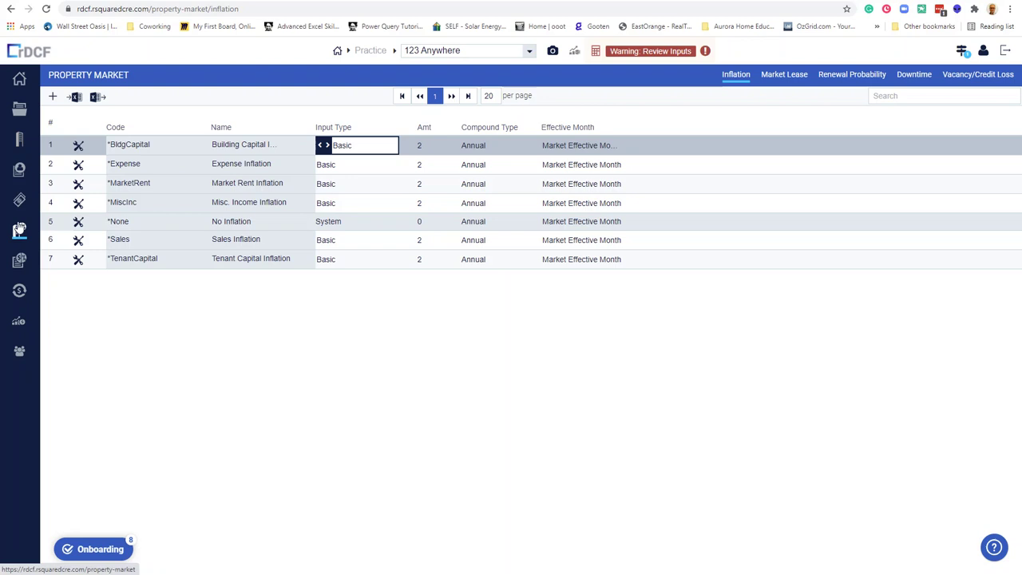
click(21, 142)
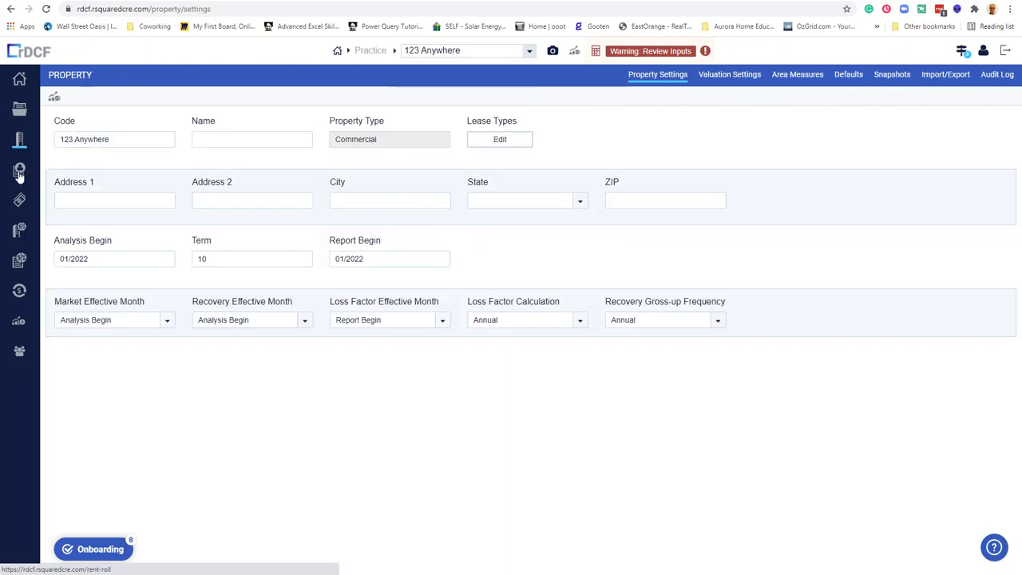
On the rent roll, open and save the Creative Accounting lease's notes.
click(19, 171)
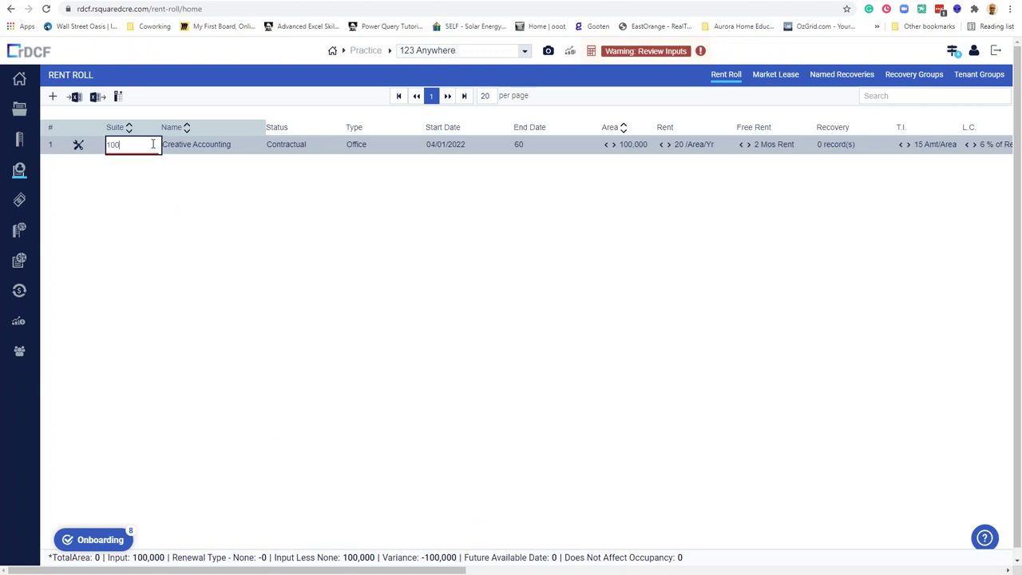
click(998, 145)
click(999, 146)
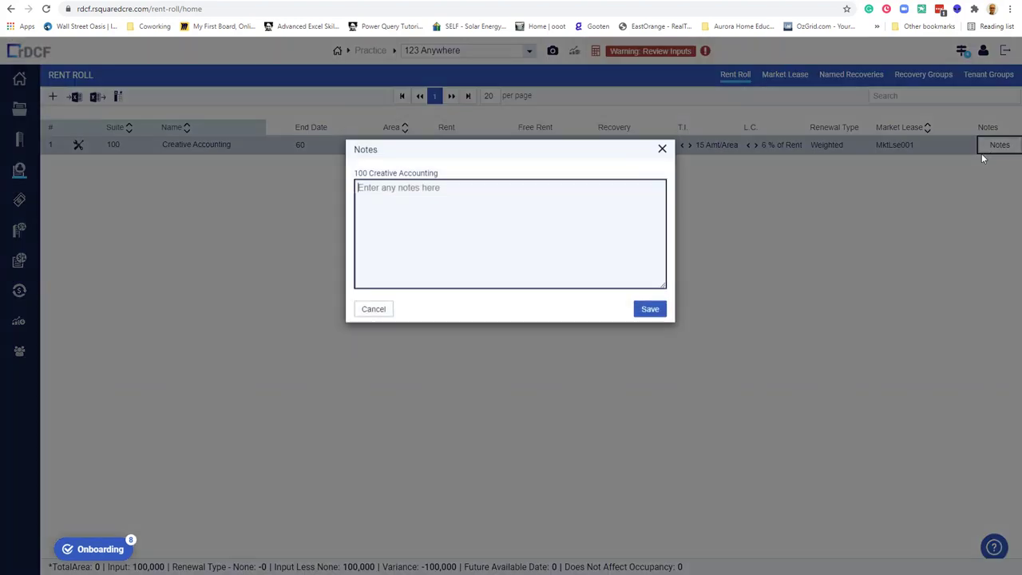
click(653, 309)
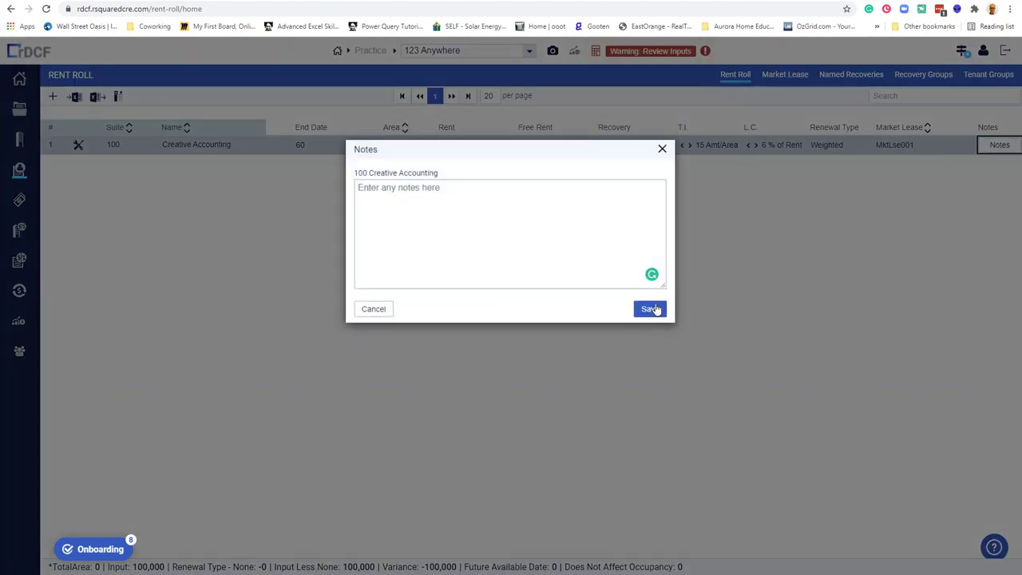
click(662, 152)
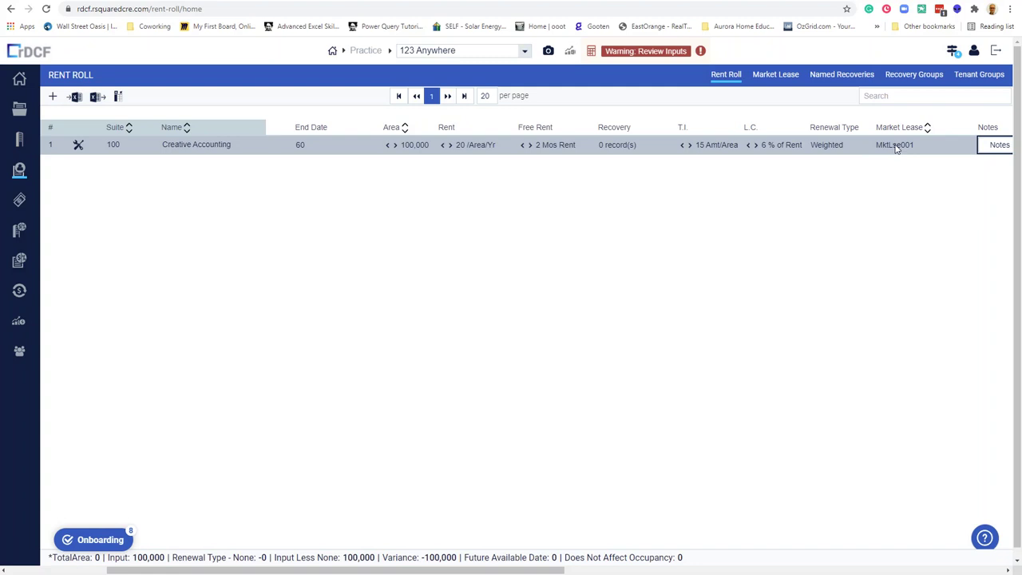
Link the Creative Accounting lease to market lease MktLse001.
click(897, 145)
click(964, 145)
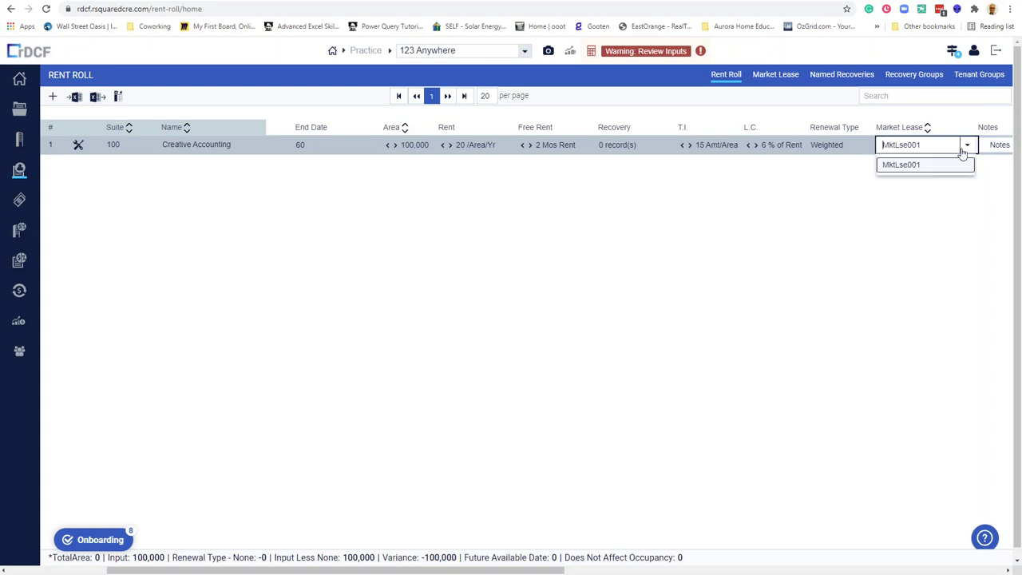
click(896, 166)
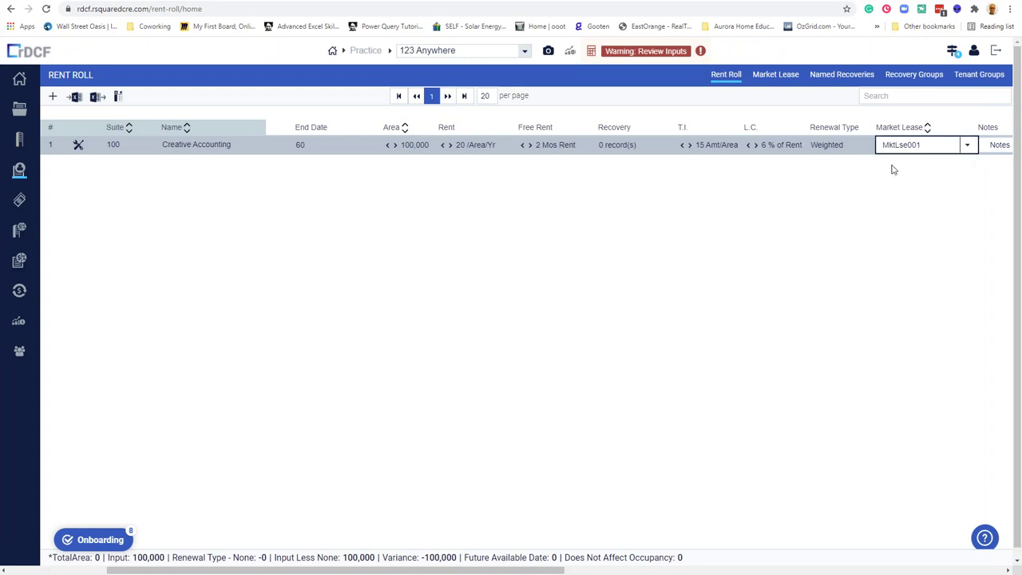
Review the Market Lease, Named Recoveries and Recovery Groups tables, ending on MktLse001's row.
click(782, 75)
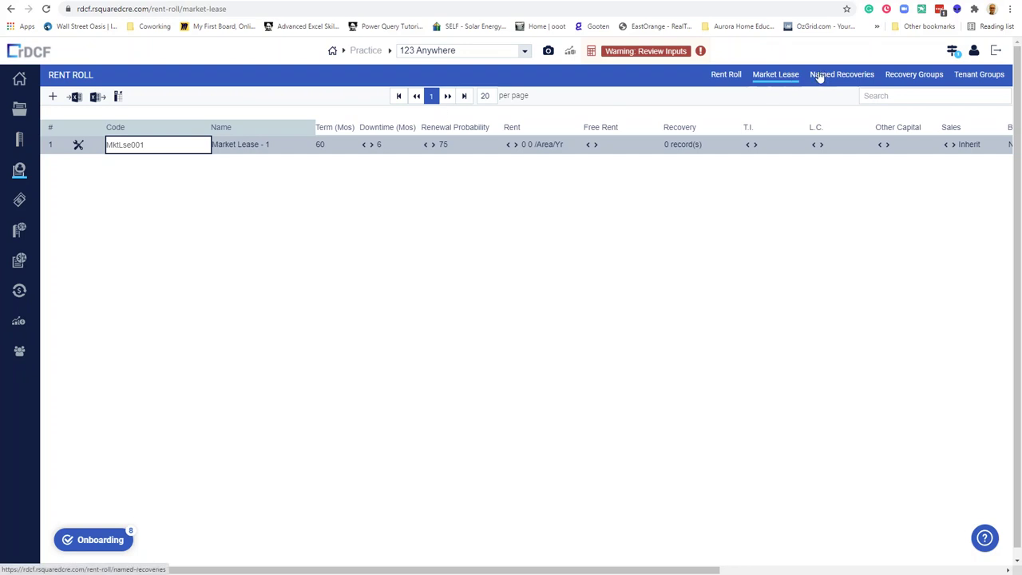
click(24, 171)
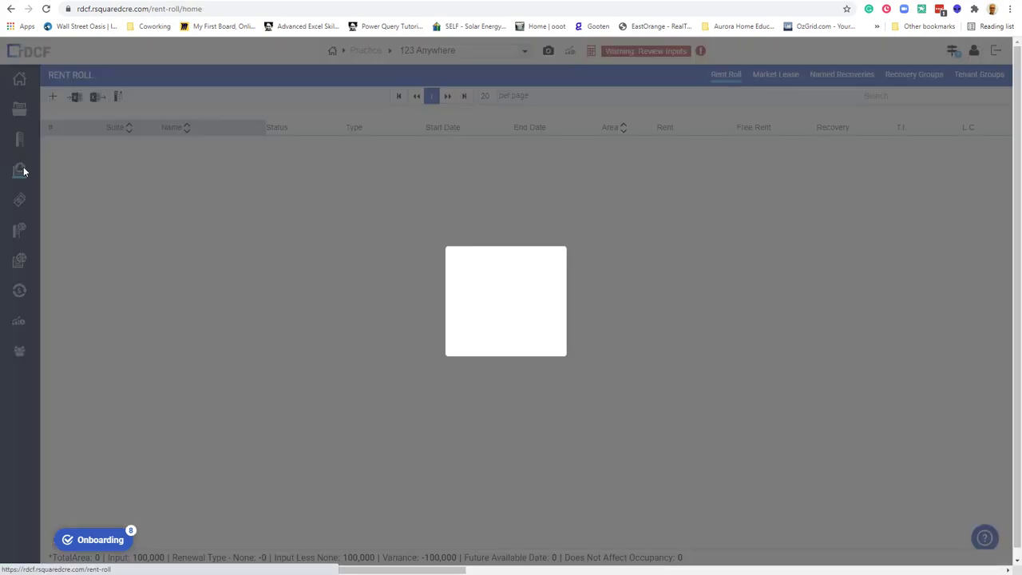
click(775, 75)
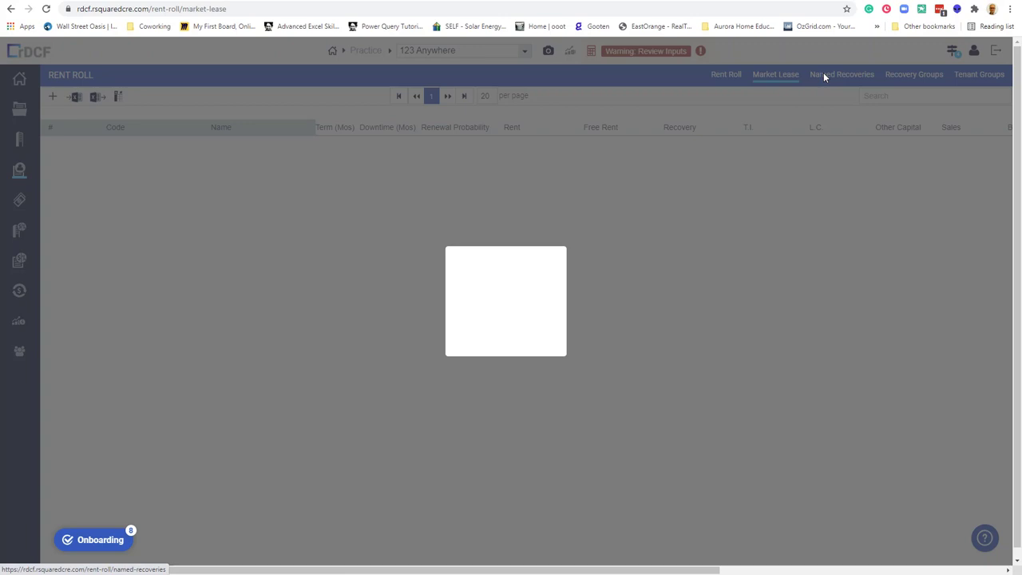
click(832, 74)
click(914, 75)
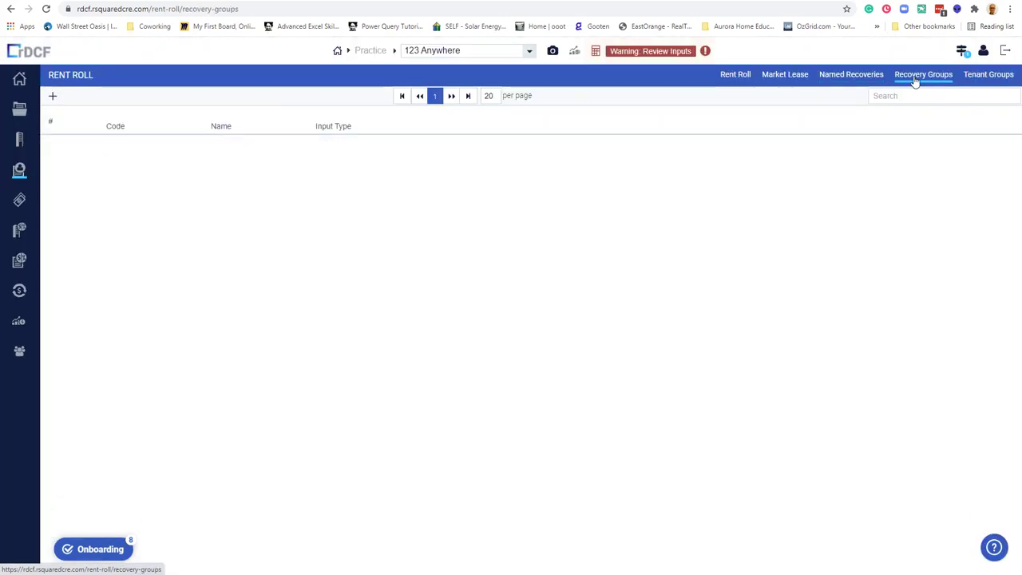
click(792, 75)
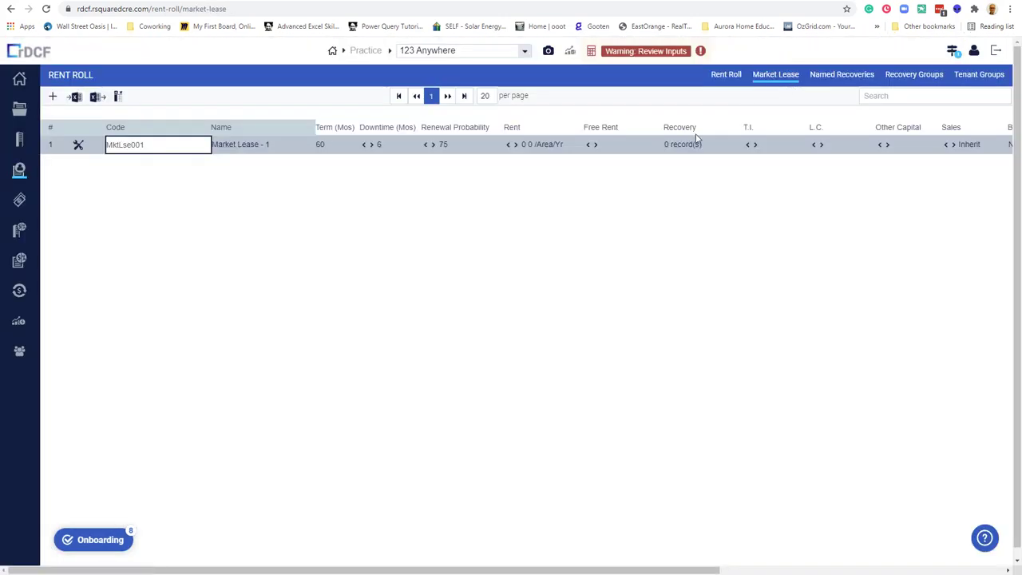
click(49, 129)
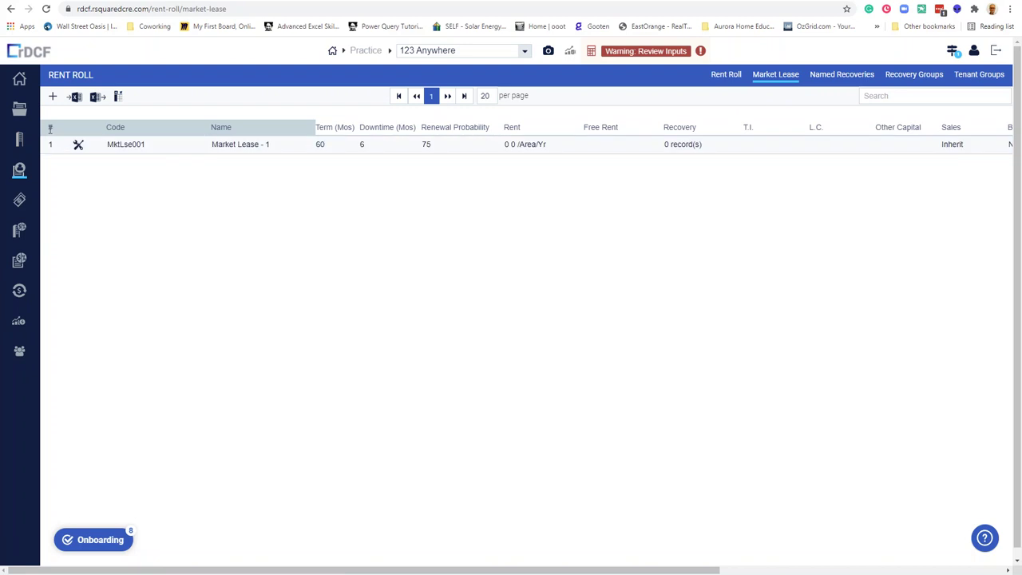
click(141, 146)
Rename the market lease code from MktLse001 to Office Profile.
double_click(144, 145)
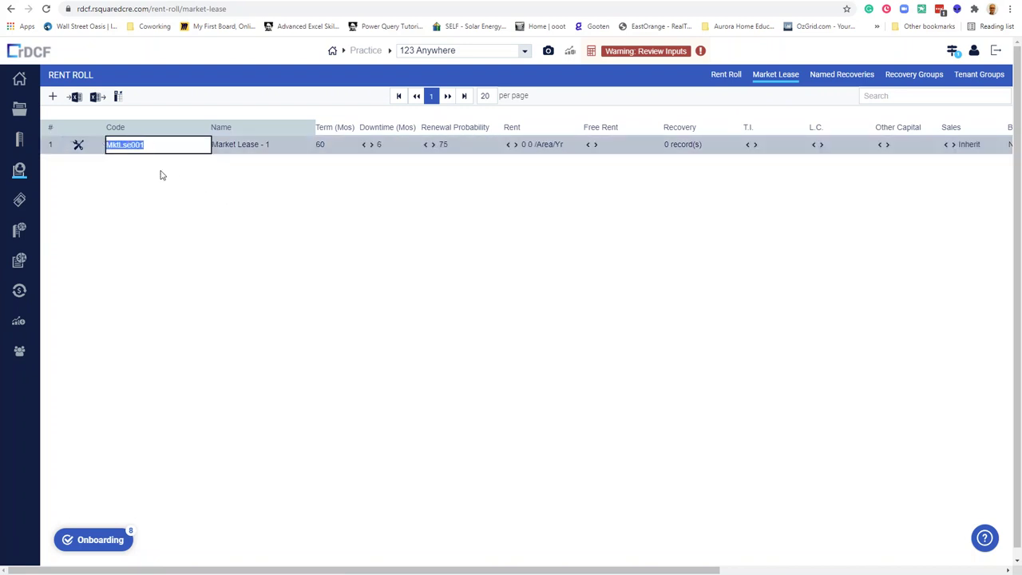
text(Office Profile)
click(326, 146)
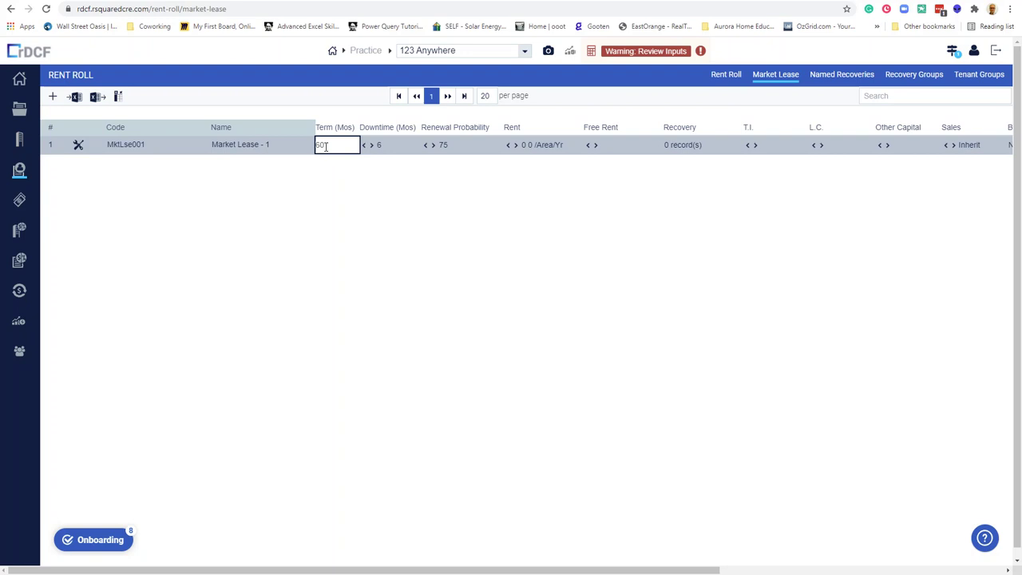
Set the market lease downtime to a basic value of 4.
click(365, 145)
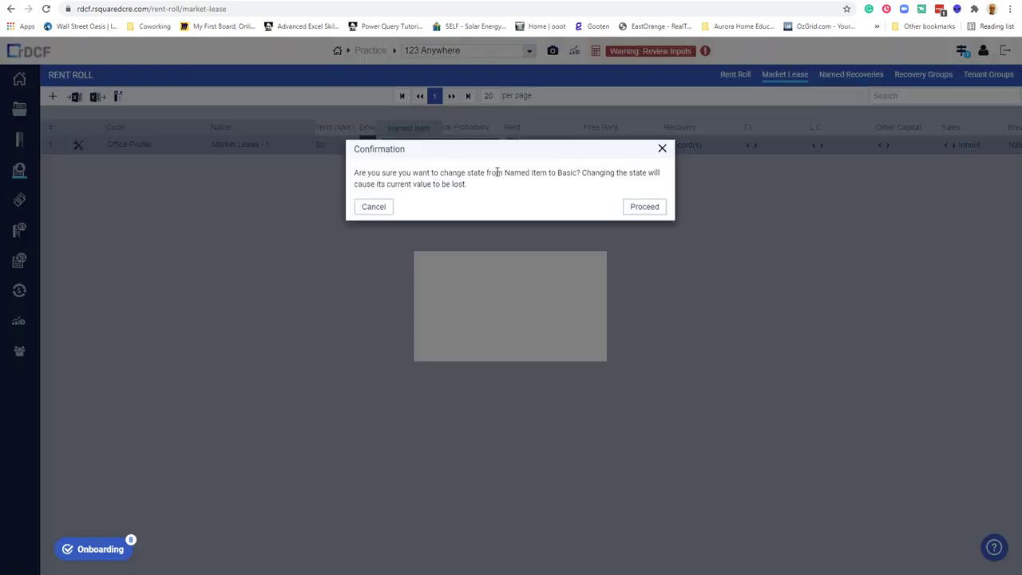
click(662, 149)
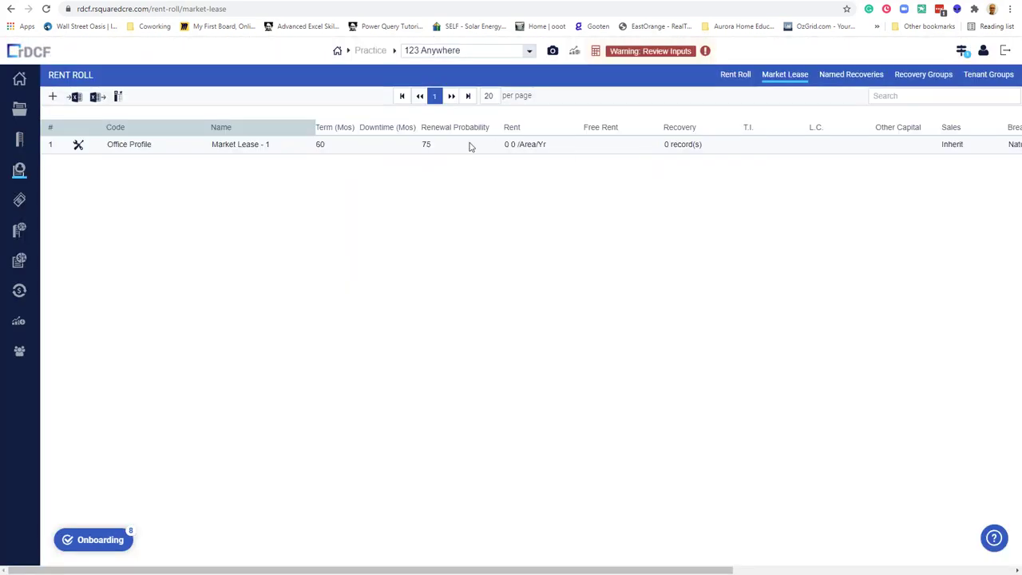
click(369, 145)
click(420, 145)
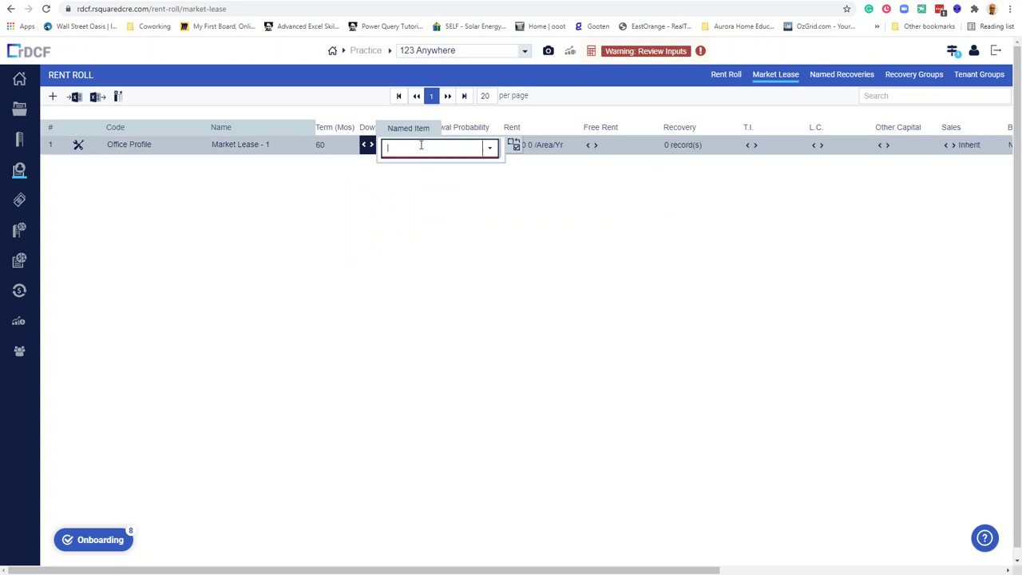
click(440, 189)
click(403, 152)
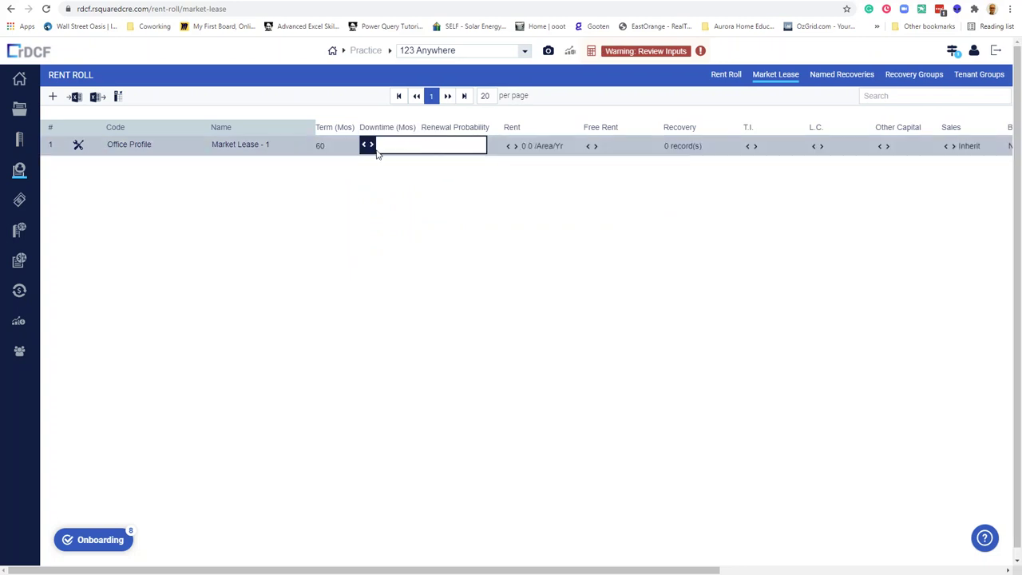
click(365, 145)
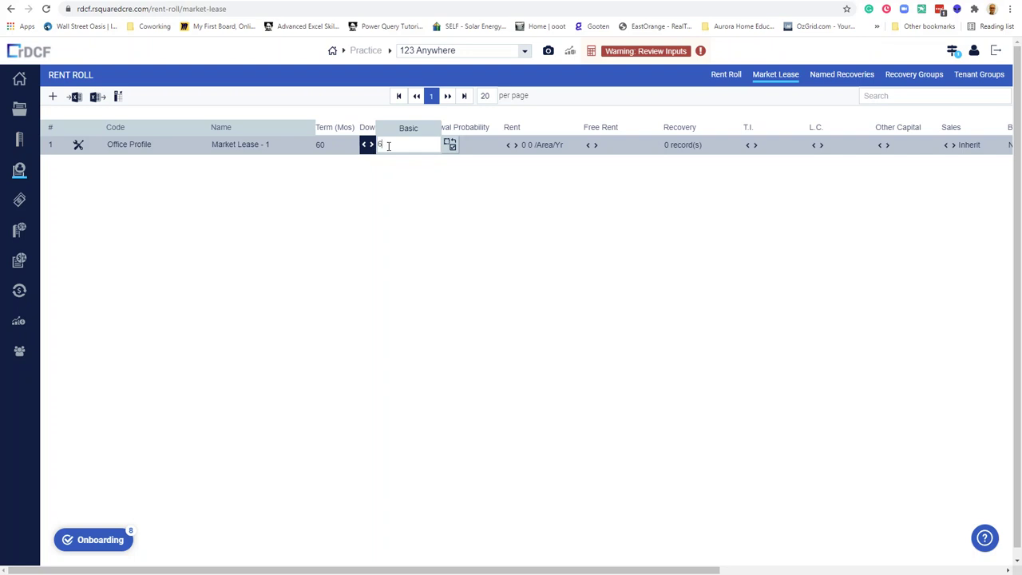
text(4)
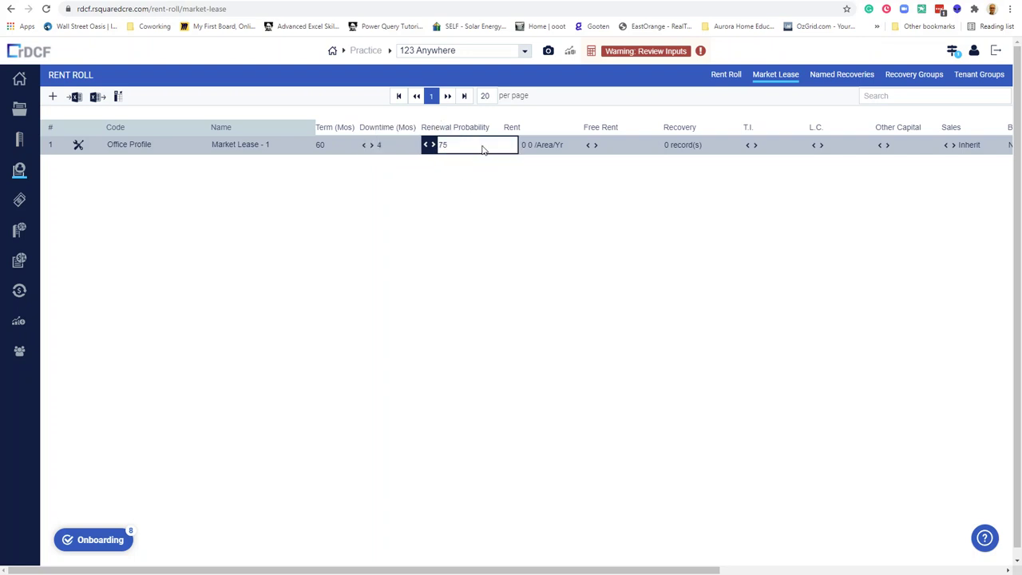
click(482, 147)
Set market rent to 25 new and 22.5 renewal with a 3%LeaseYr increase.
click(540, 148)
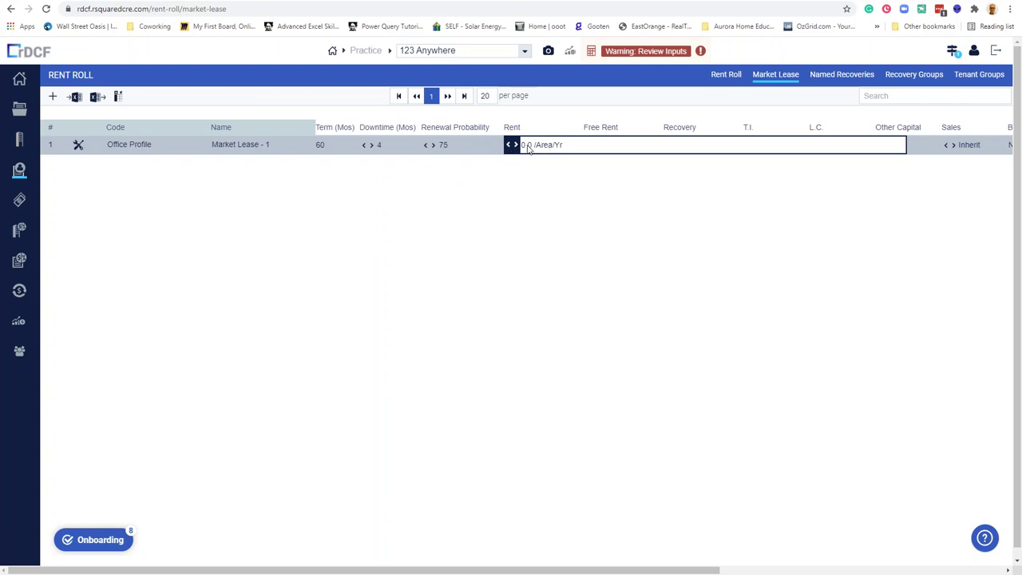
click(528, 148)
text(252)
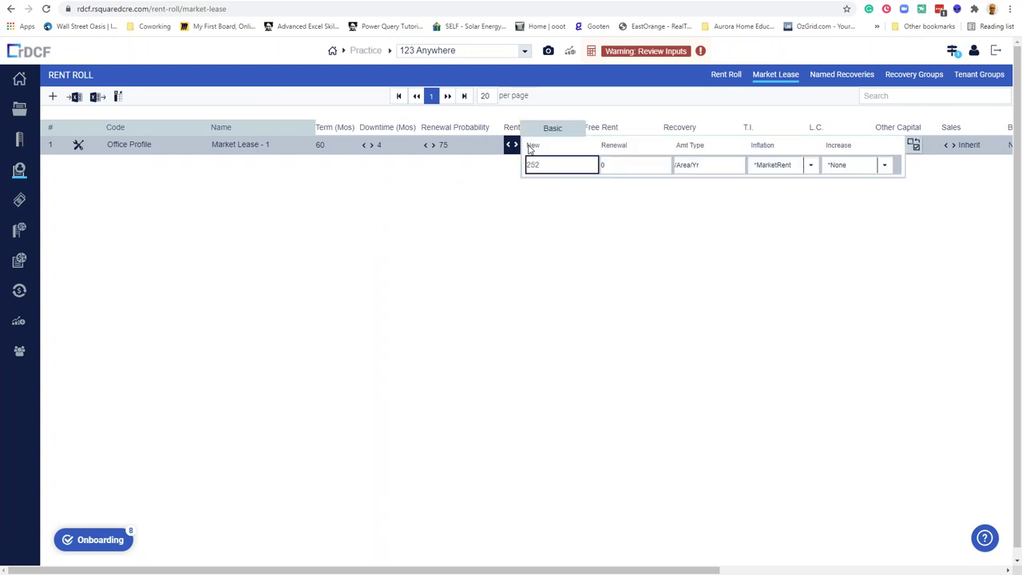
click(608, 164)
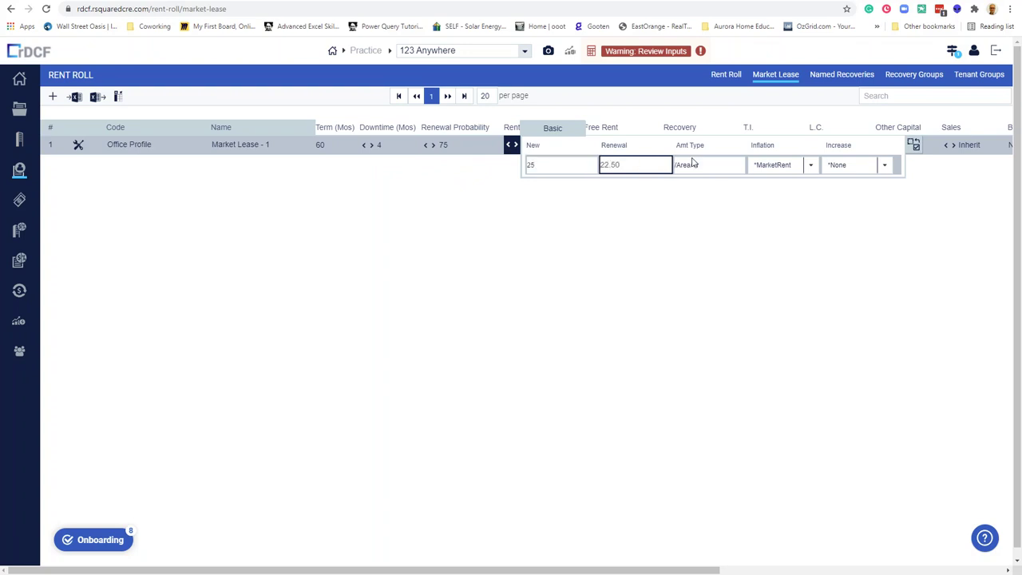
key(Tab)
click(884, 165)
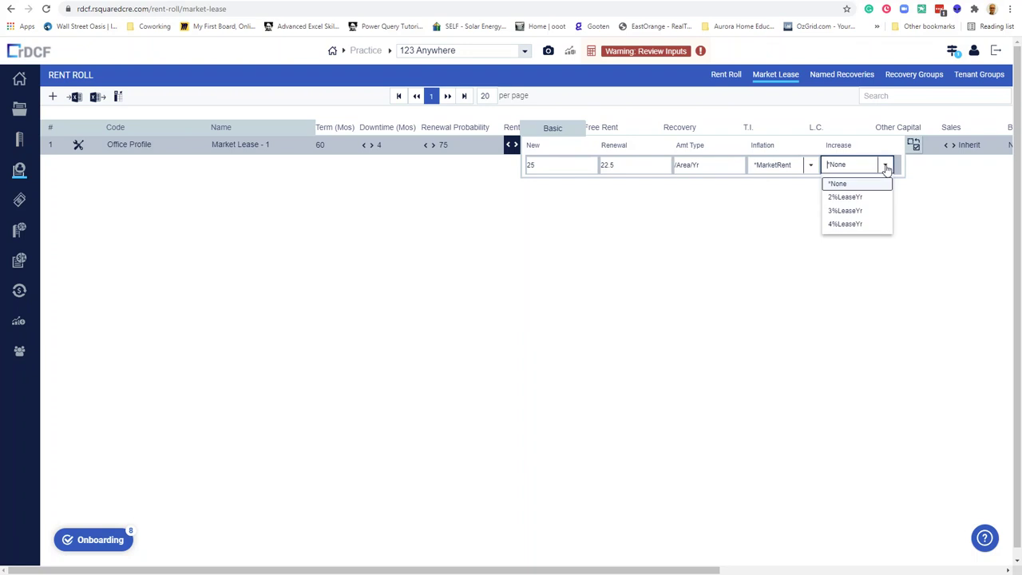
click(868, 210)
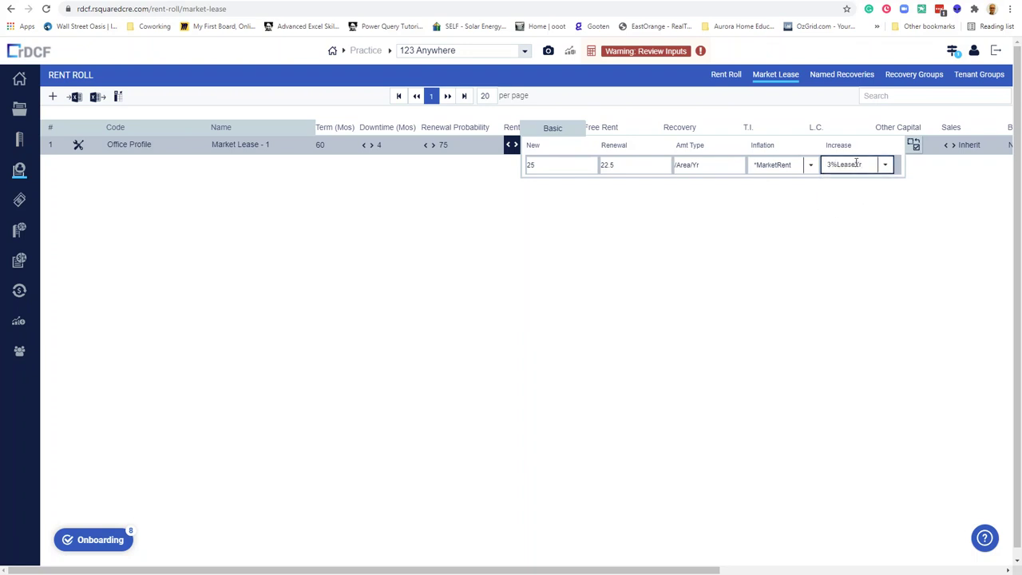
click(783, 208)
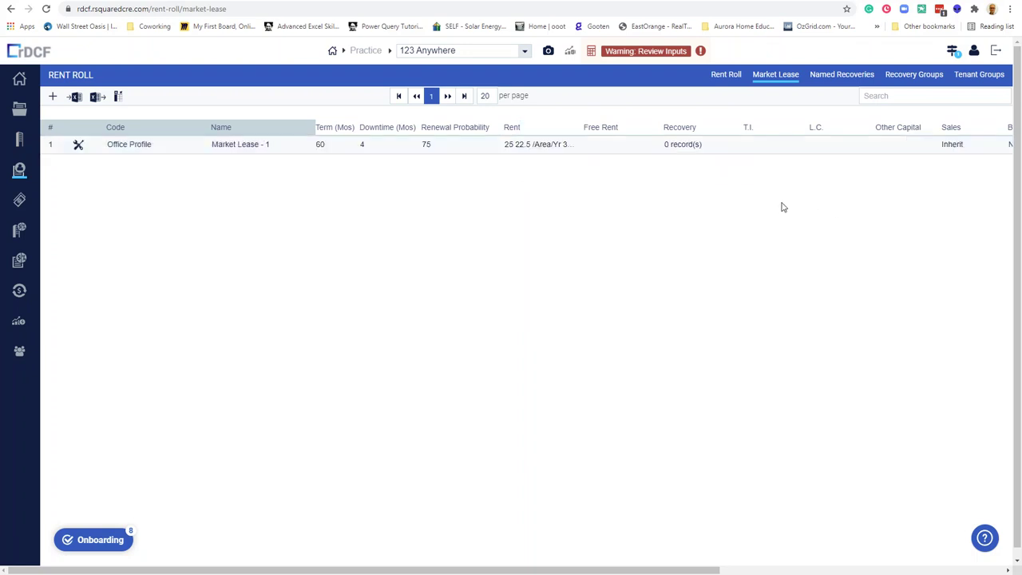
Give new leases 2 months of free rent.
click(615, 146)
text(2)
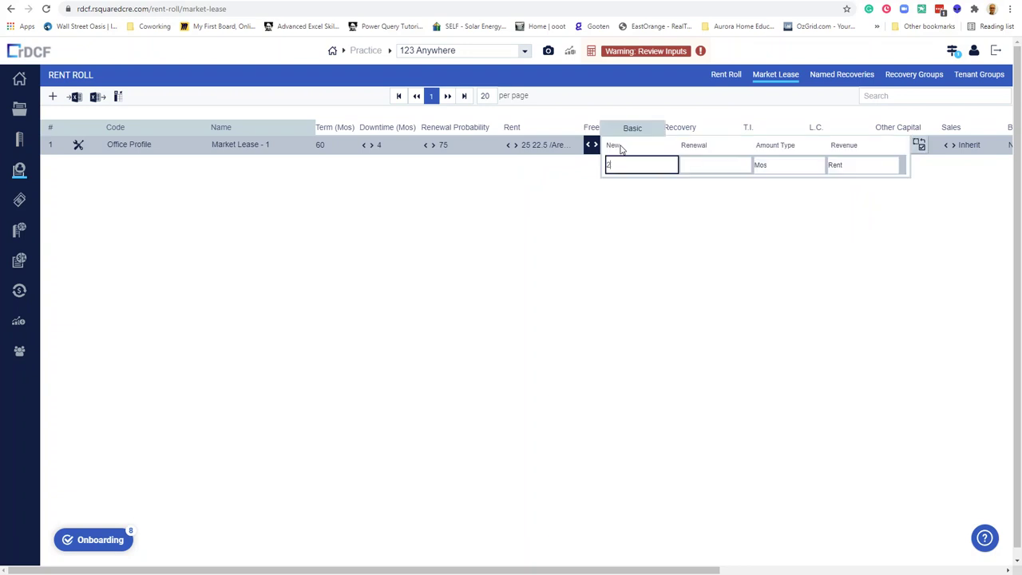
click(703, 163)
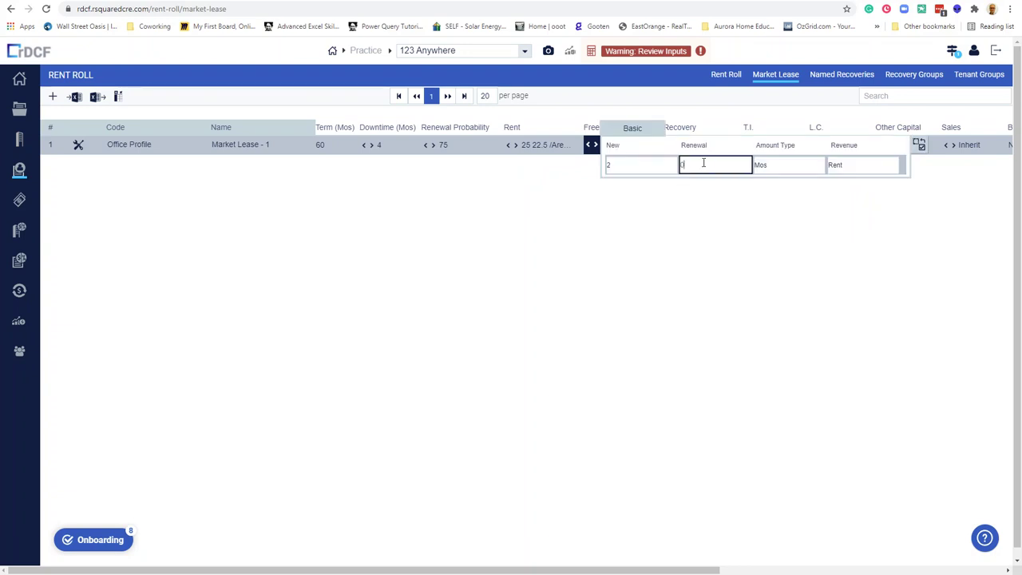
click(627, 216)
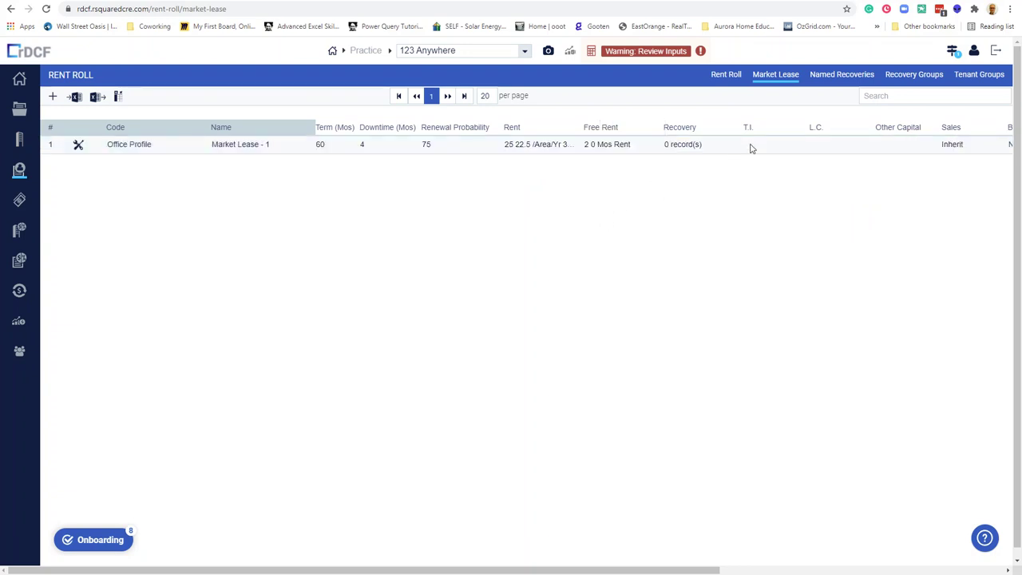
Set the tenant improvement allowance to 15 for new leases.
click(692, 146)
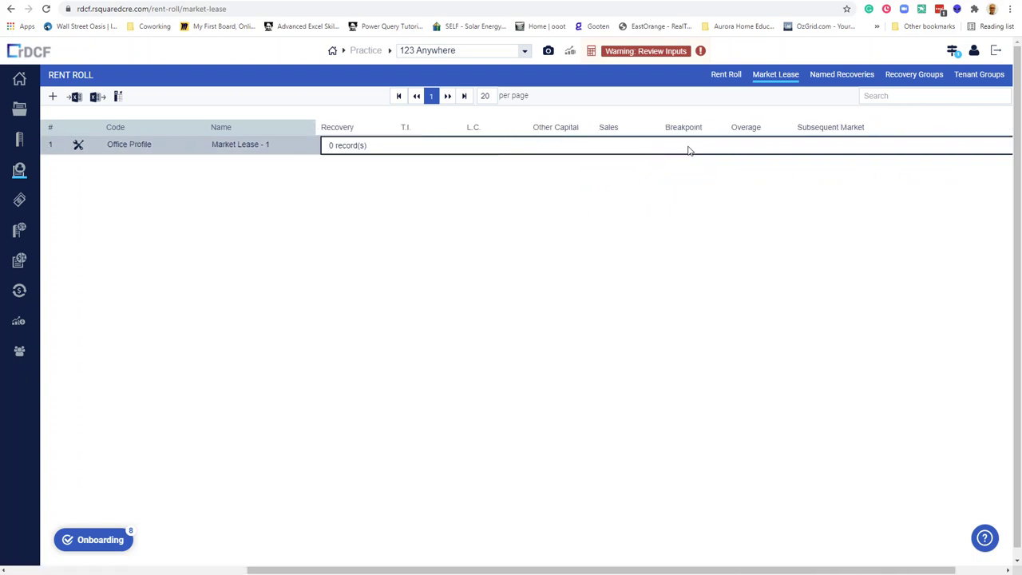
click(411, 131)
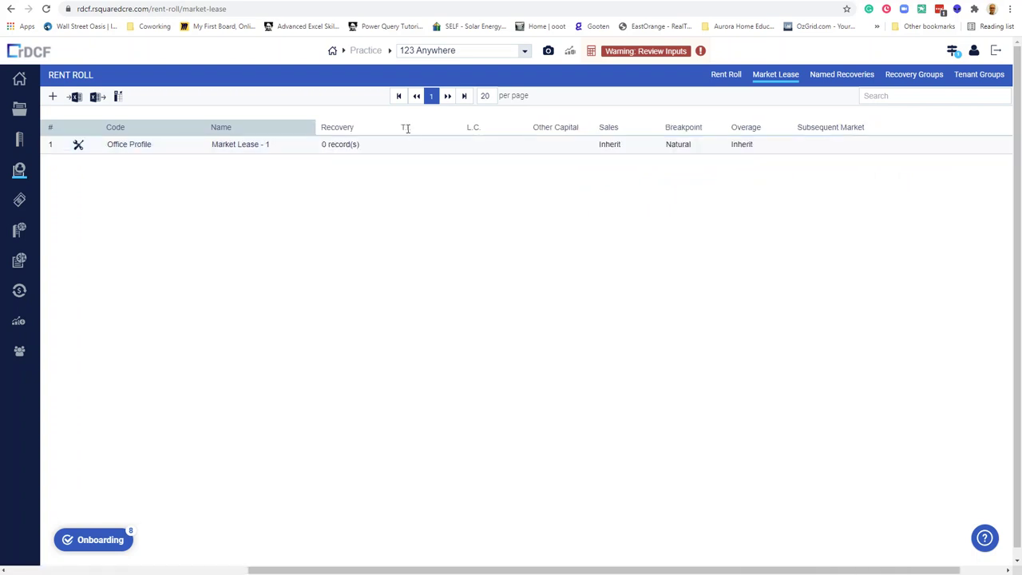
click(410, 150)
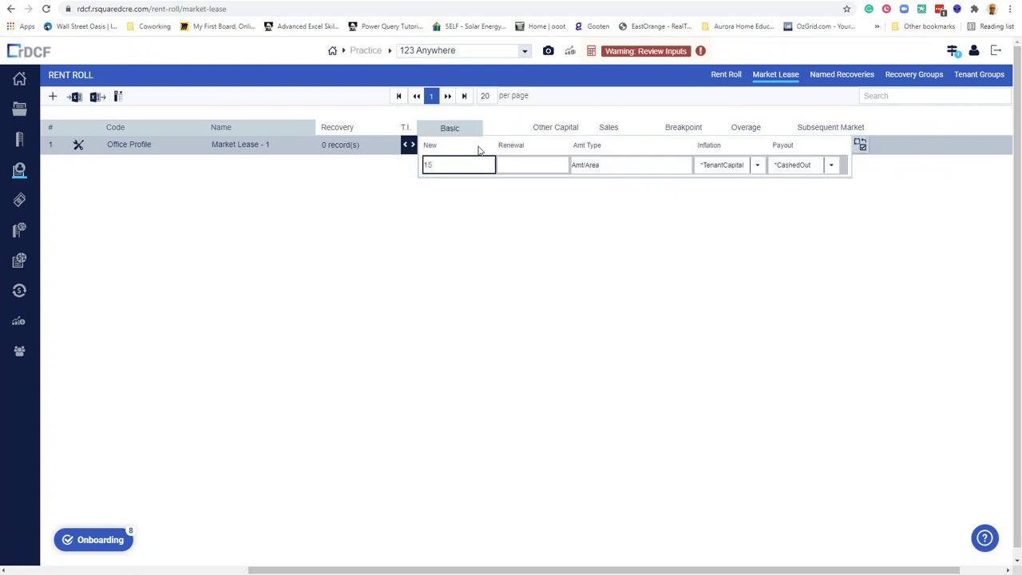
click(523, 165)
text(5)
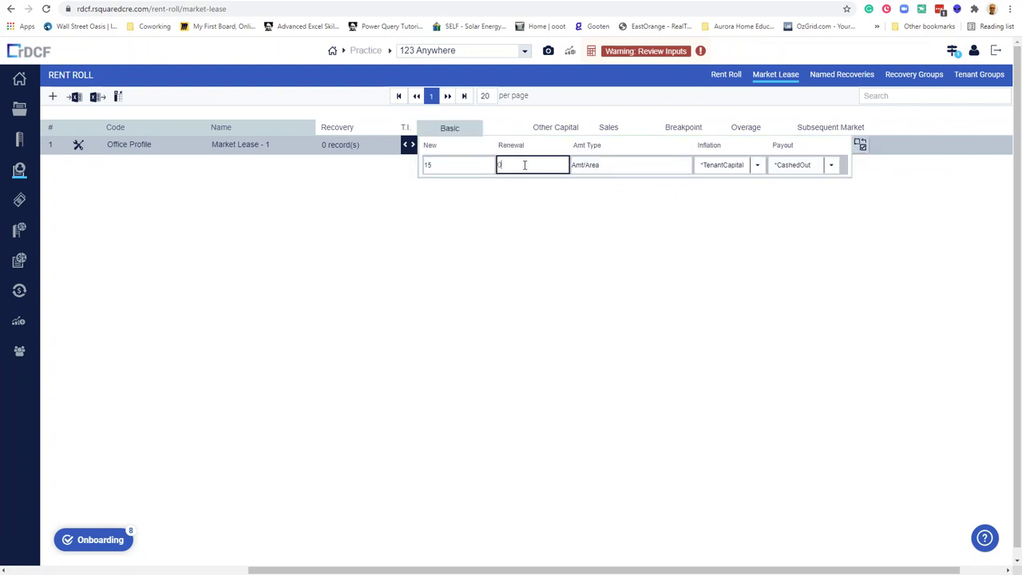
click(556, 225)
Set leasing commissions to 6 new and 3 renewal as % of rent.
click(474, 150)
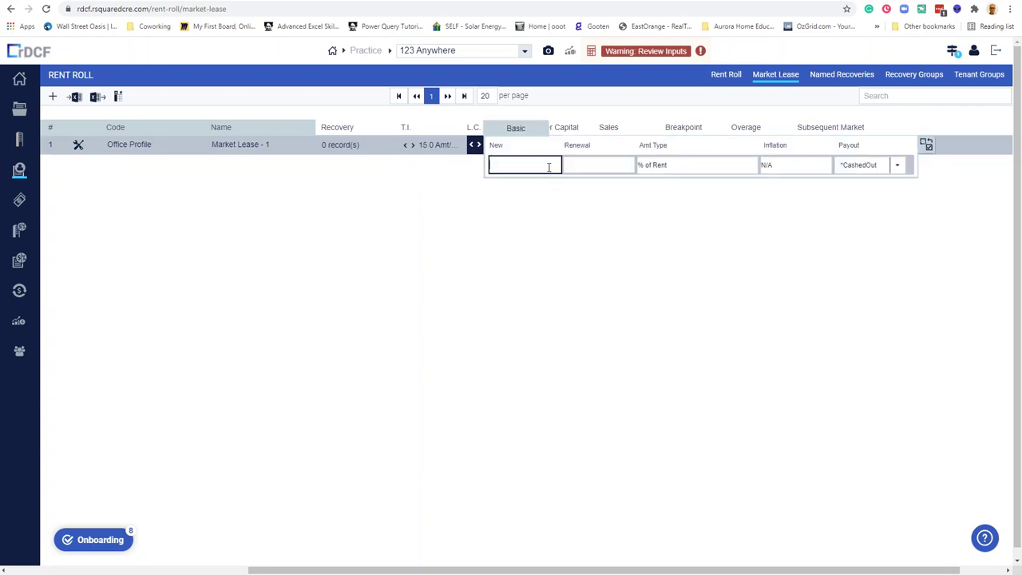
click(593, 166)
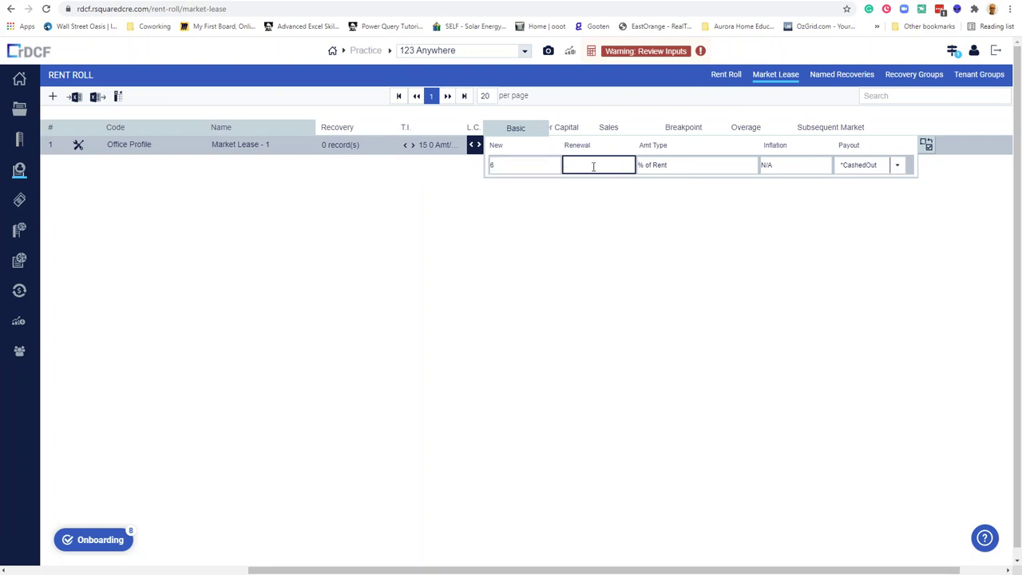
click(595, 203)
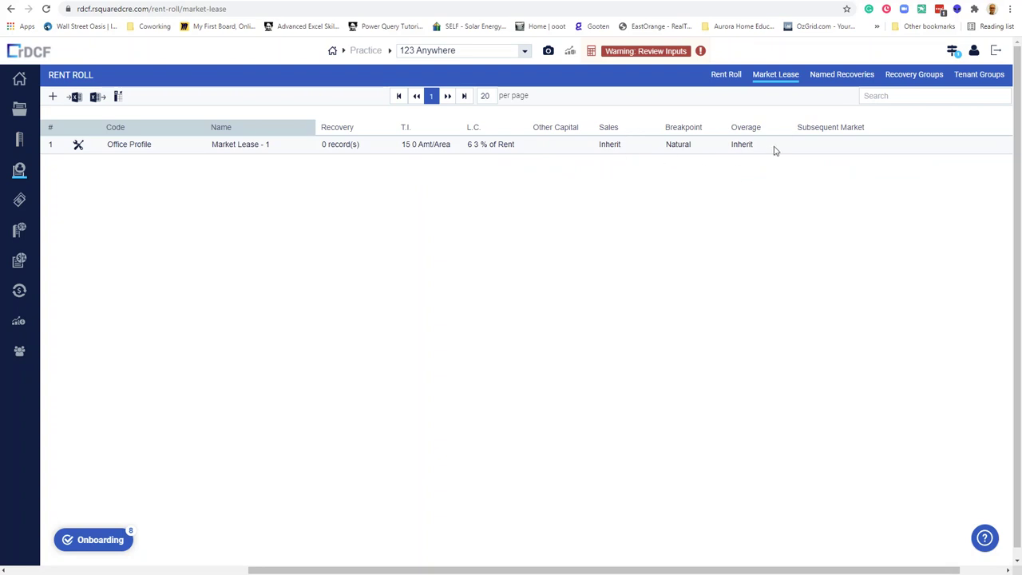
Add a recovery record to the Office Profile market lease, first as Pro rata Recovery.
click(846, 75)
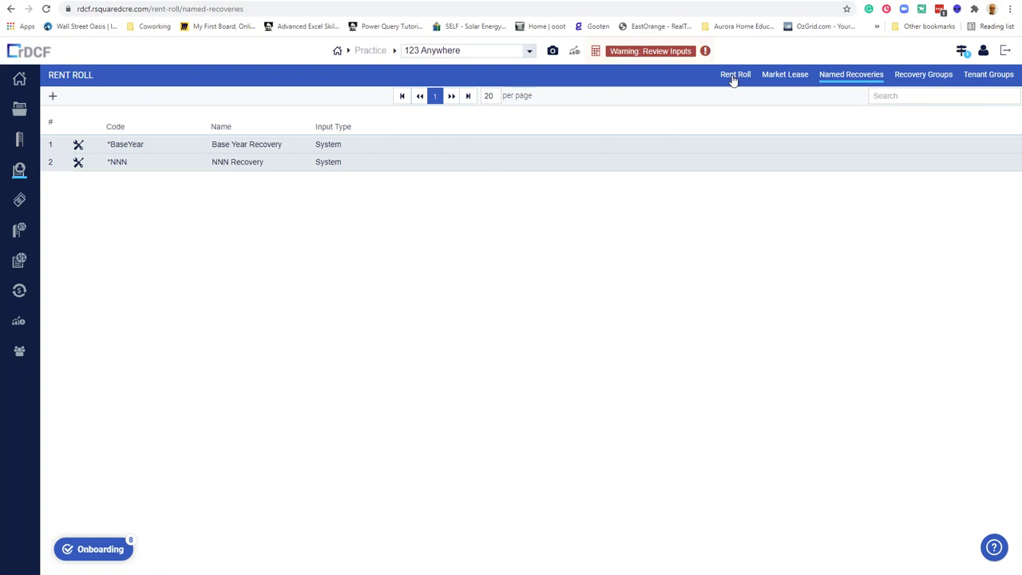
click(770, 76)
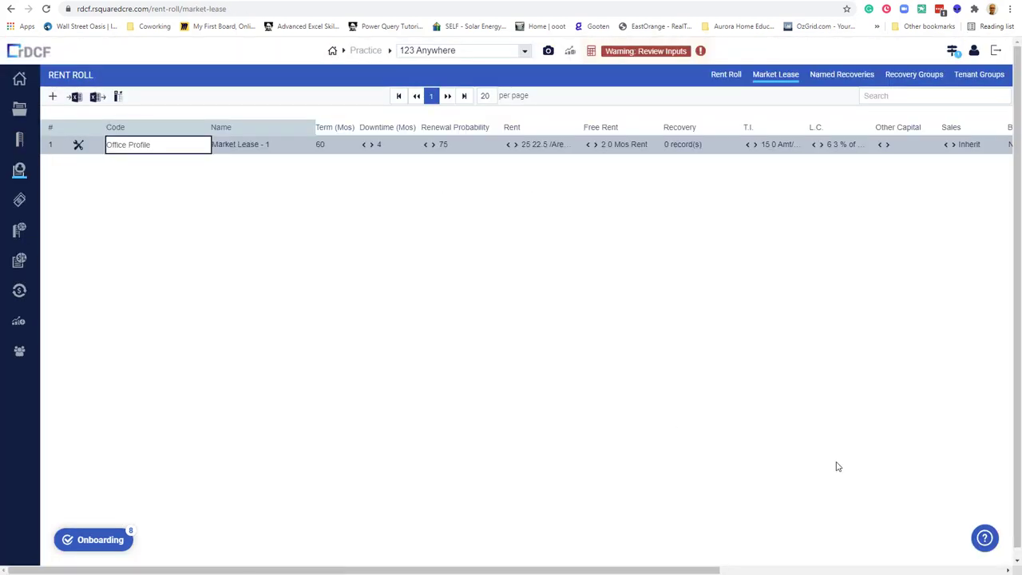
drag(747, 571, 839, 557)
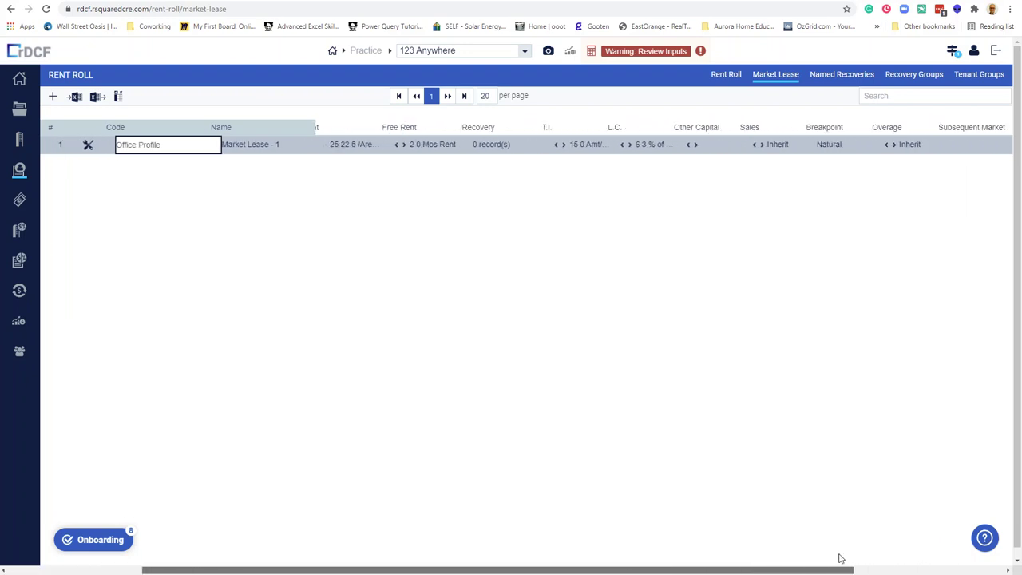
click(502, 148)
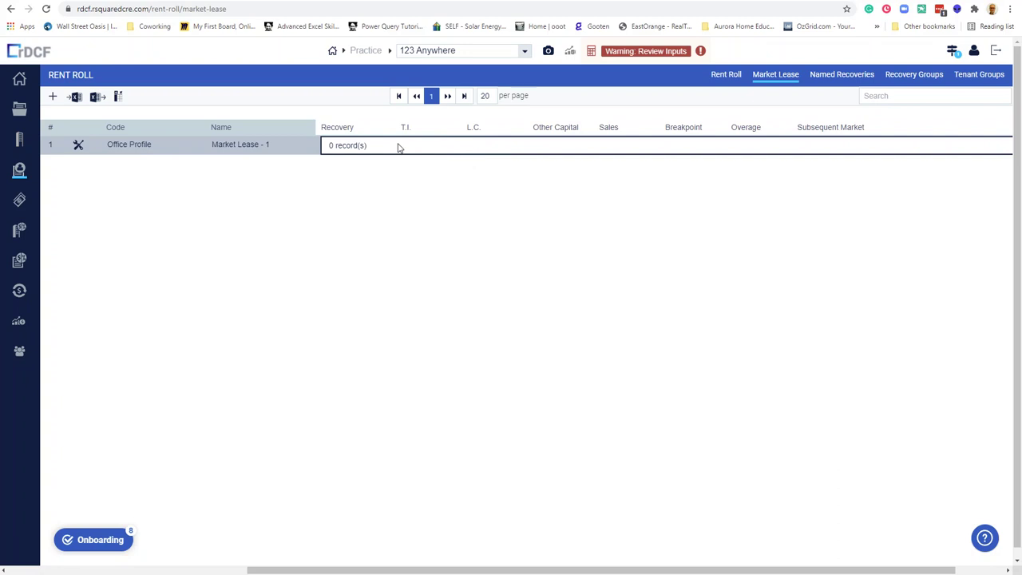
click(358, 151)
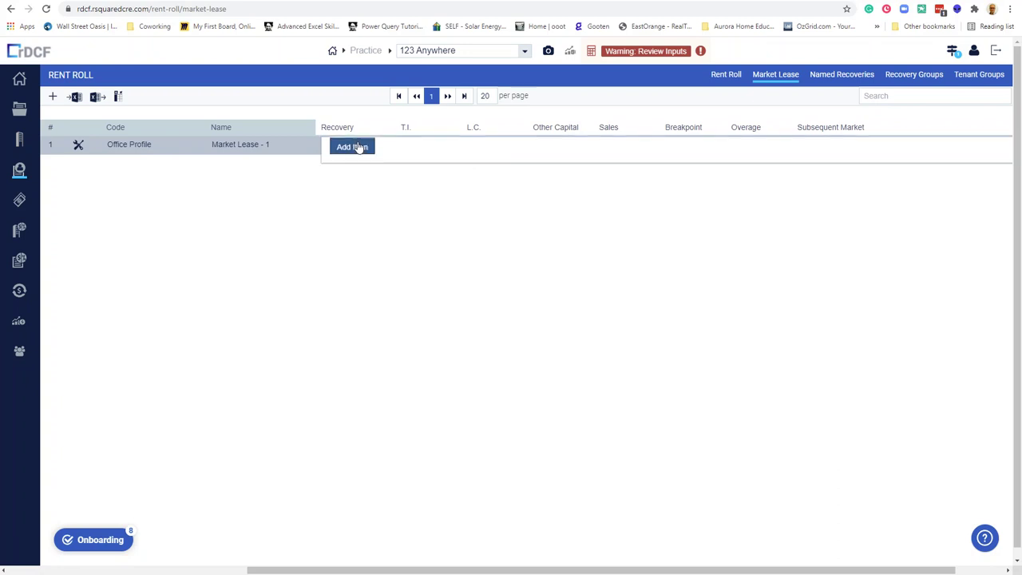
click(360, 151)
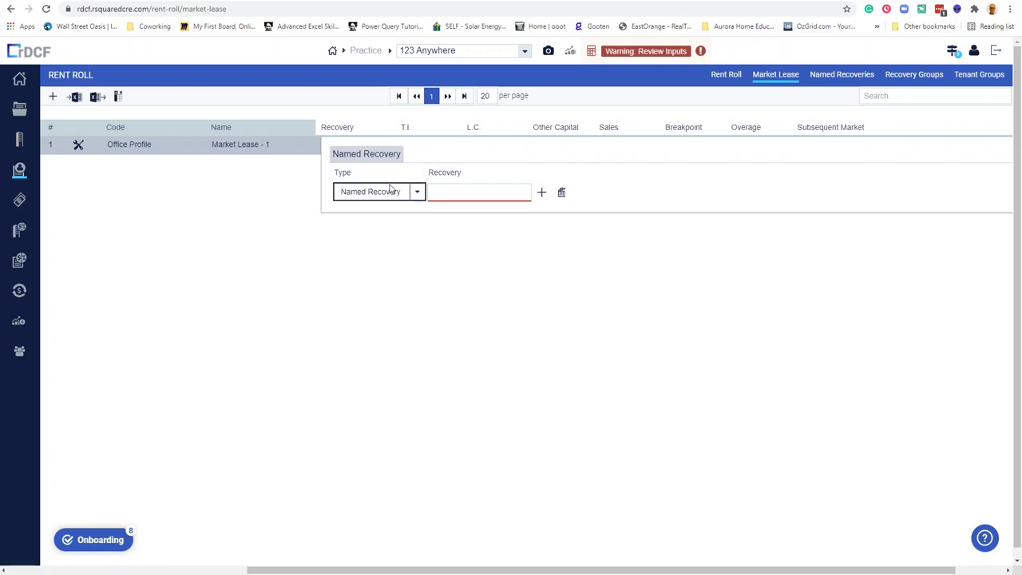
click(416, 196)
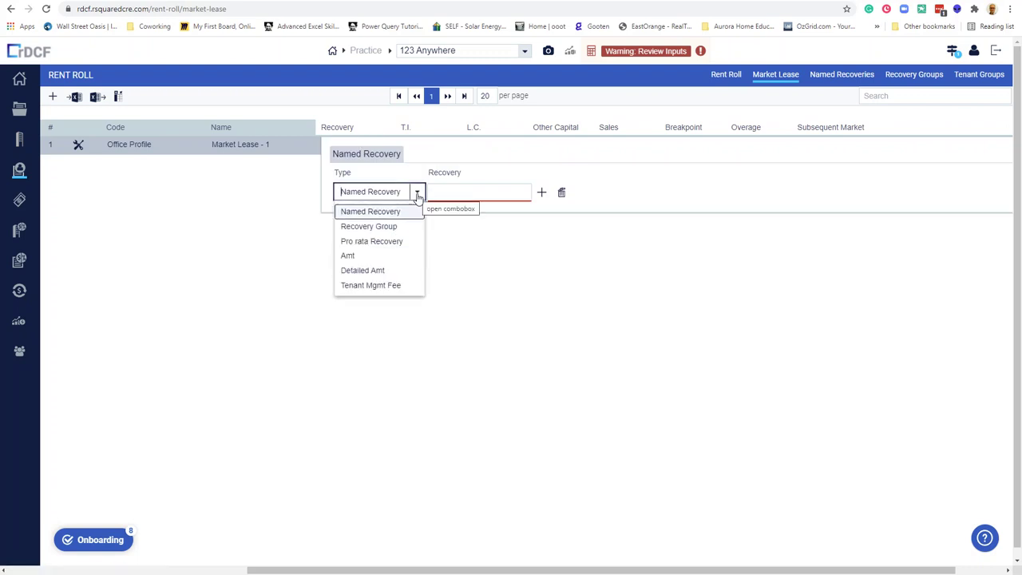
click(381, 242)
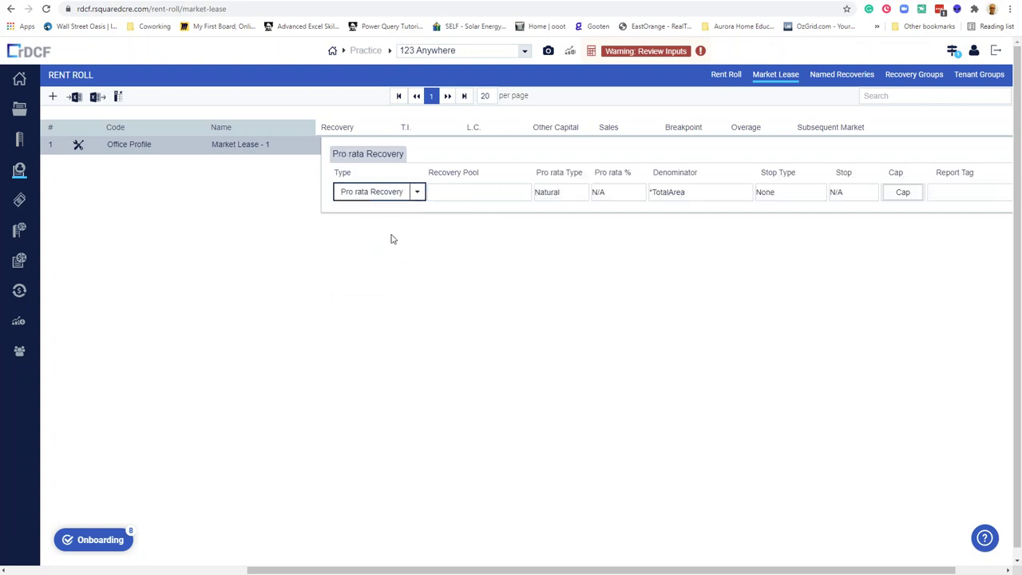
click(525, 197)
key(Escape)
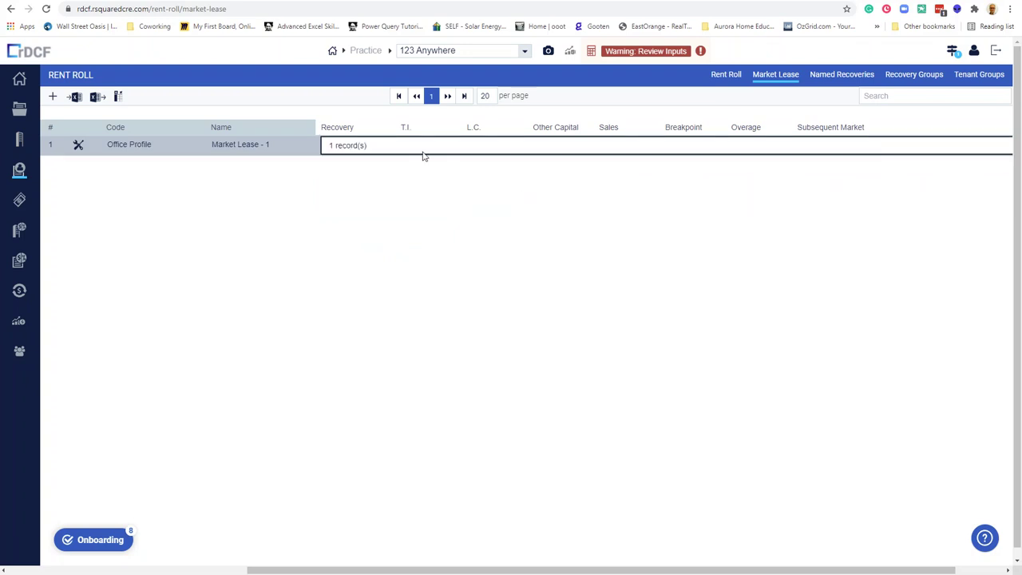
Change the recovery to Named Recovery *BaseYear and reopen it to verify.
click(370, 144)
click(353, 144)
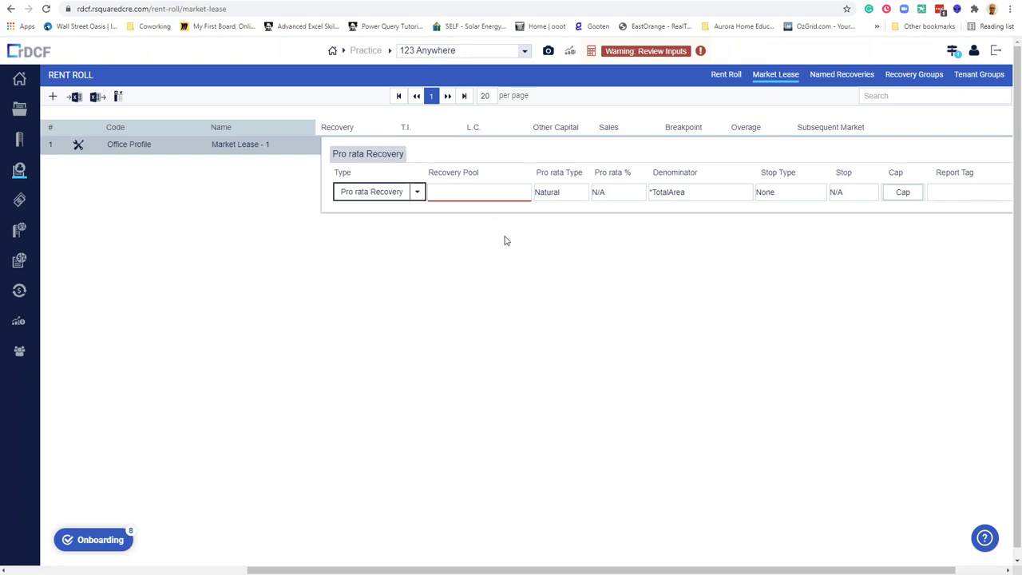
click(417, 194)
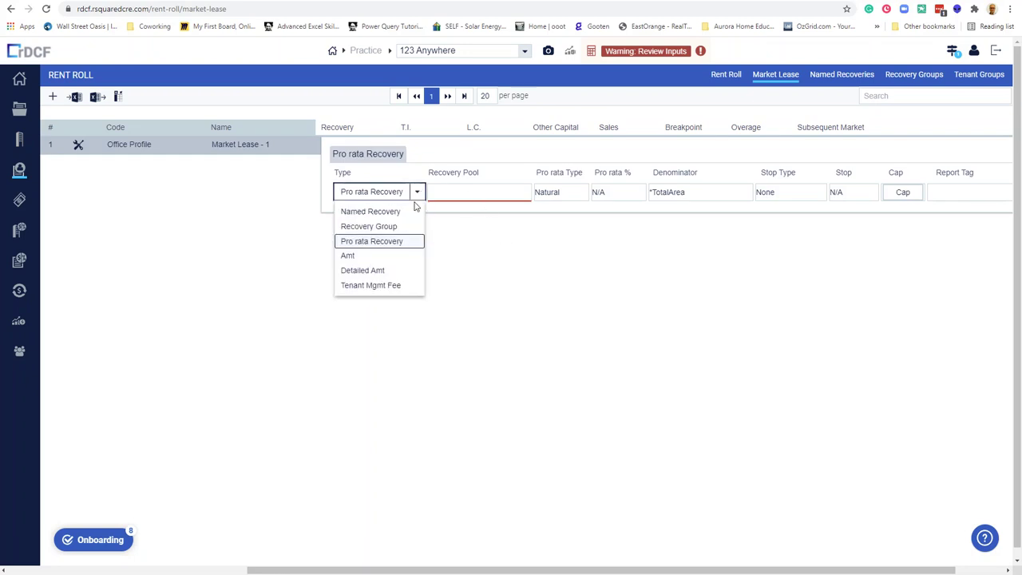
click(404, 213)
click(487, 190)
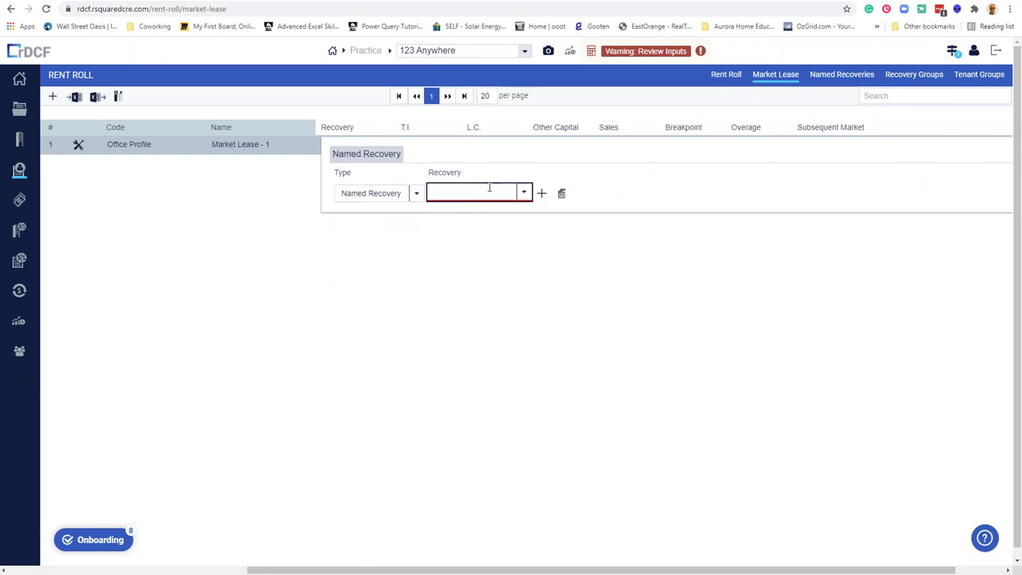
click(522, 195)
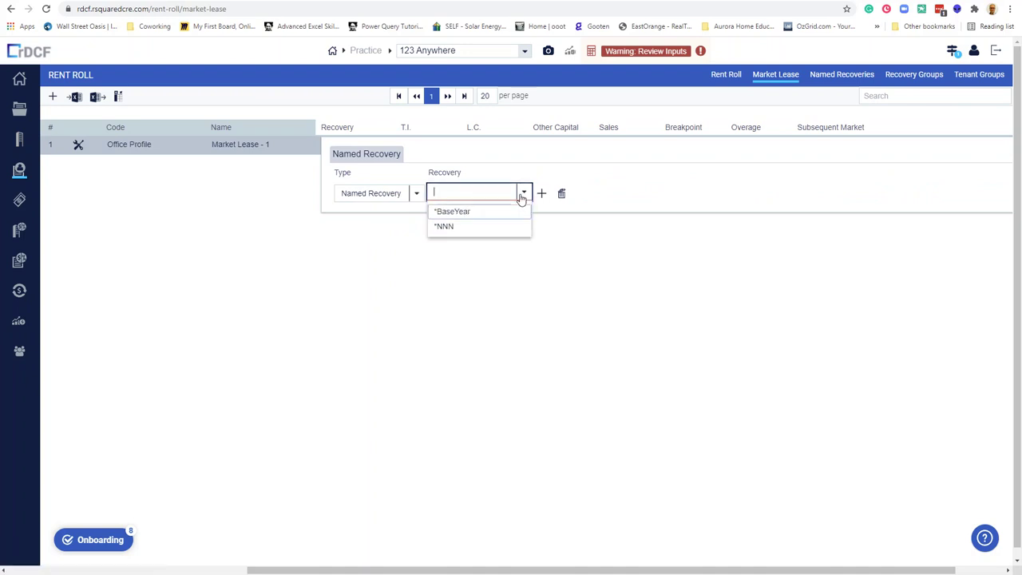
click(460, 213)
click(605, 220)
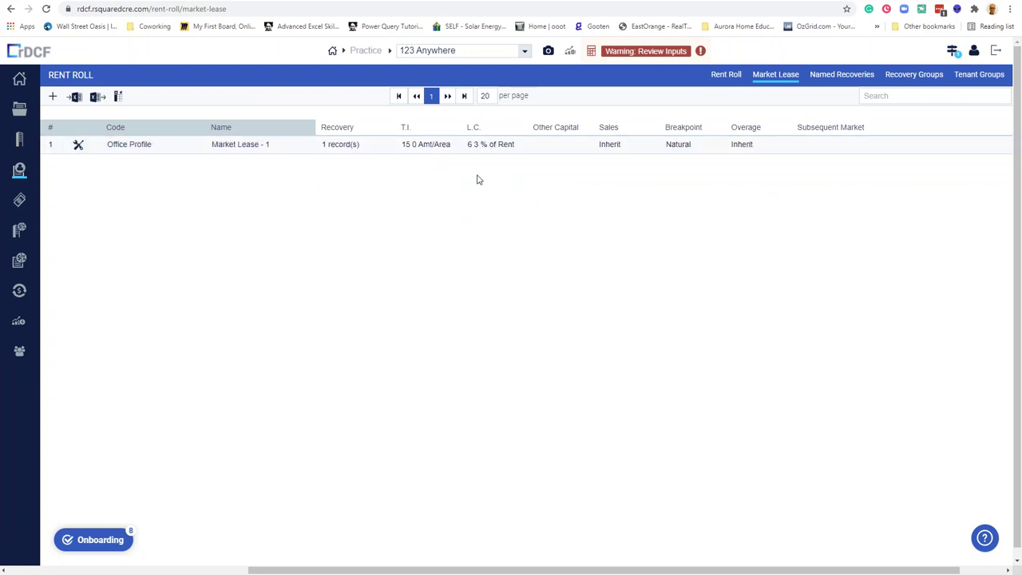
click(356, 146)
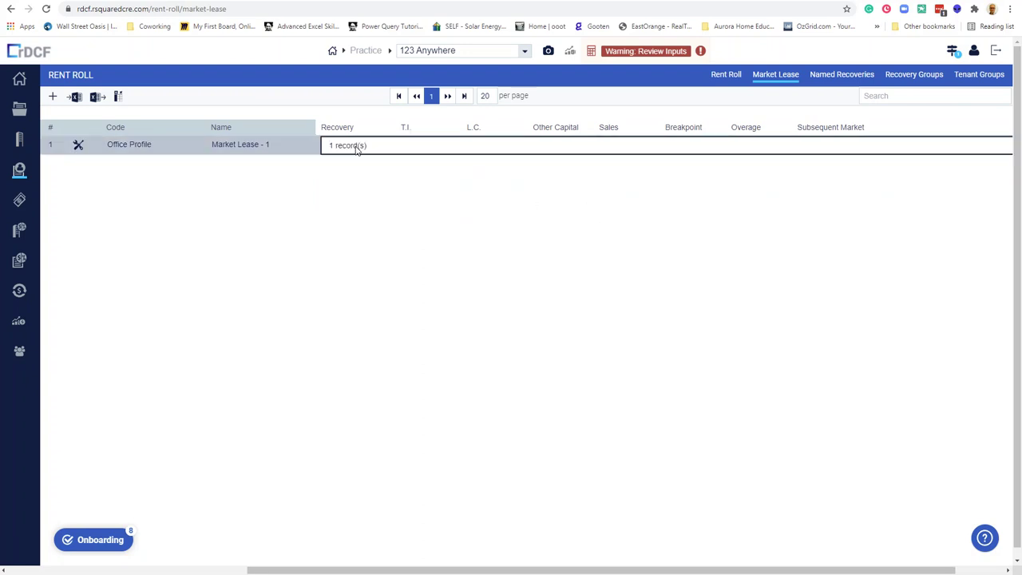
click(364, 132)
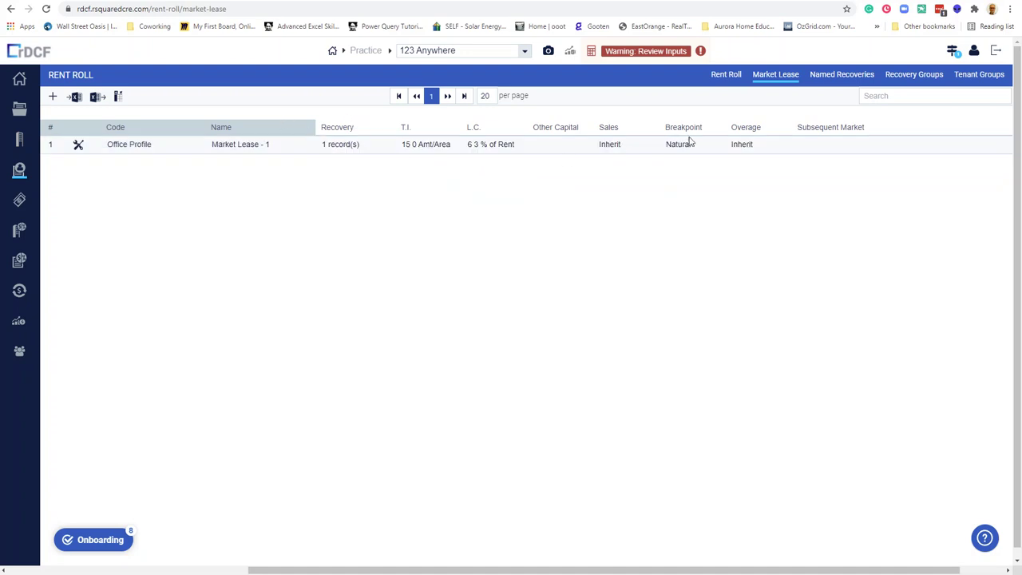
Add a *BaseYear named recovery record to Creative Accounting's suite 100 lease.
click(846, 75)
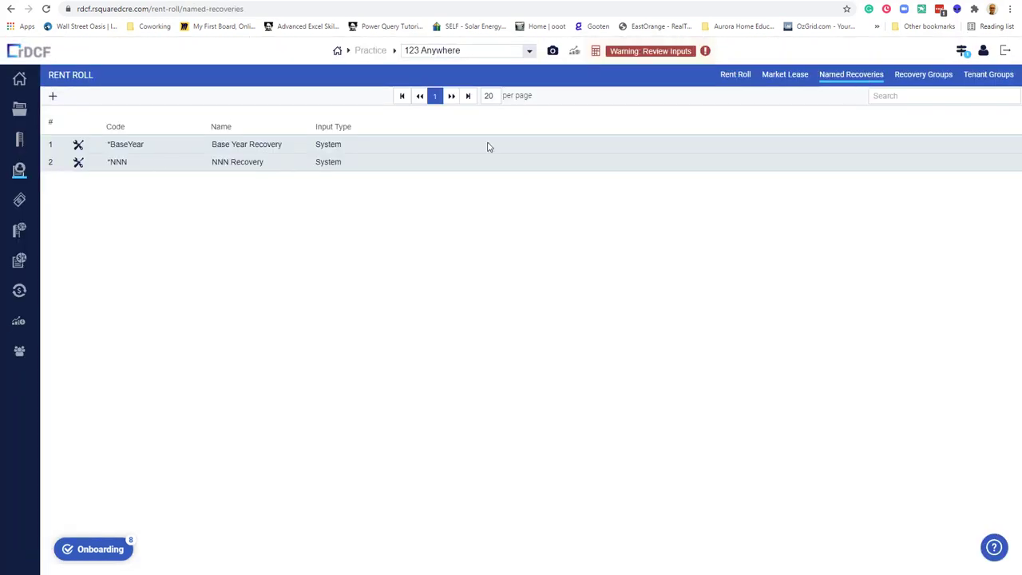
click(742, 79)
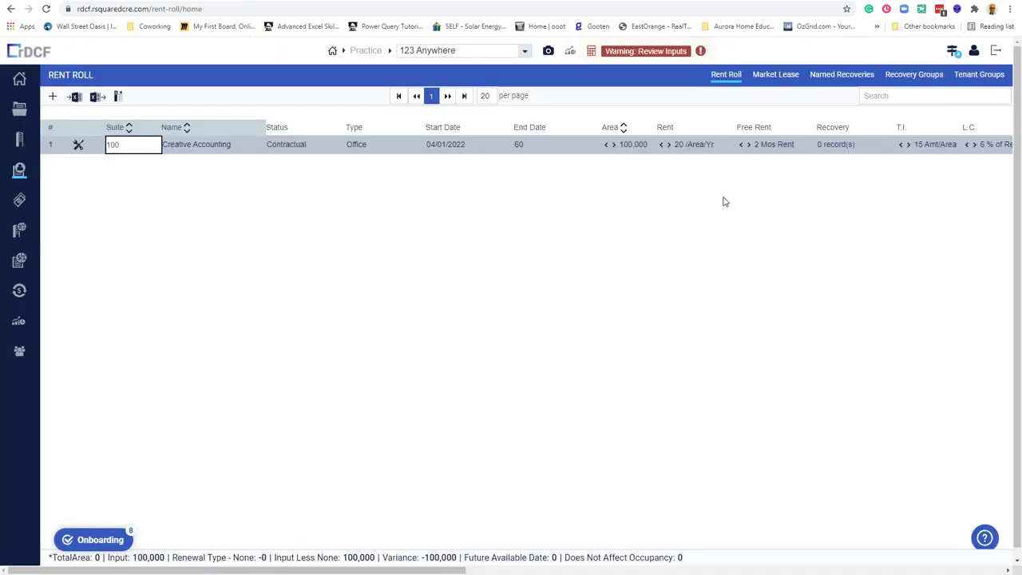
drag(459, 569, 578, 569)
click(585, 151)
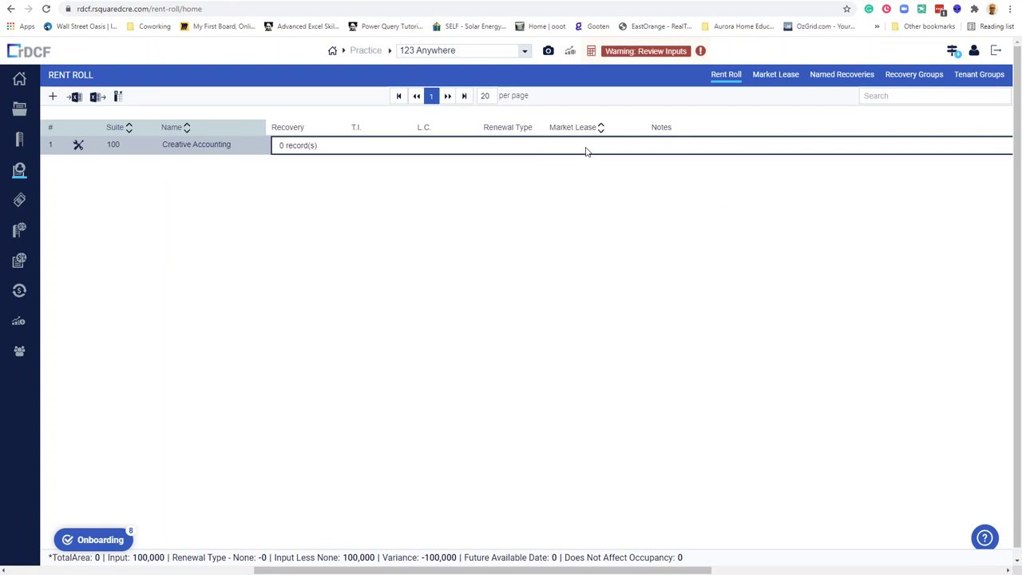
click(311, 147)
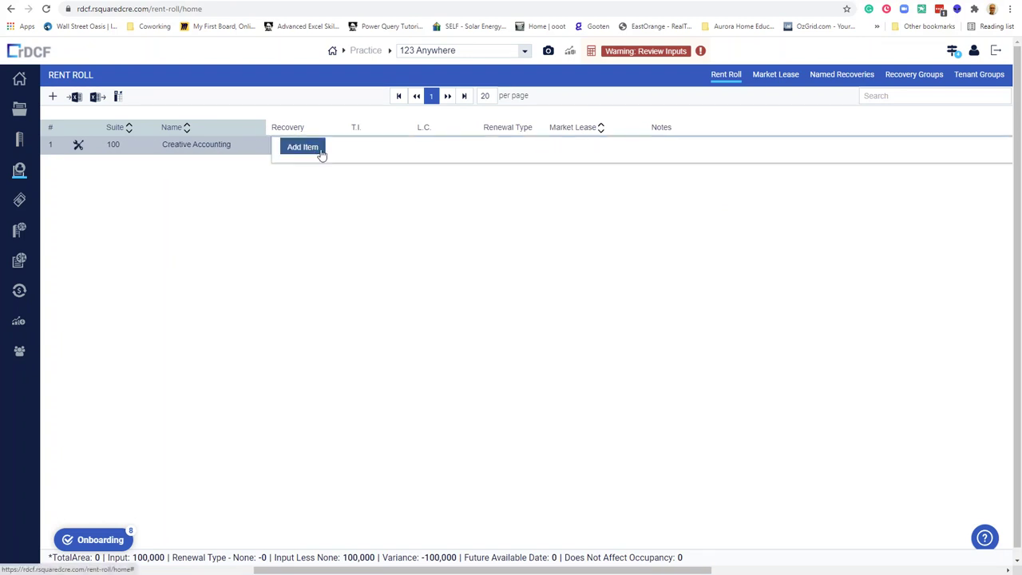
click(302, 147)
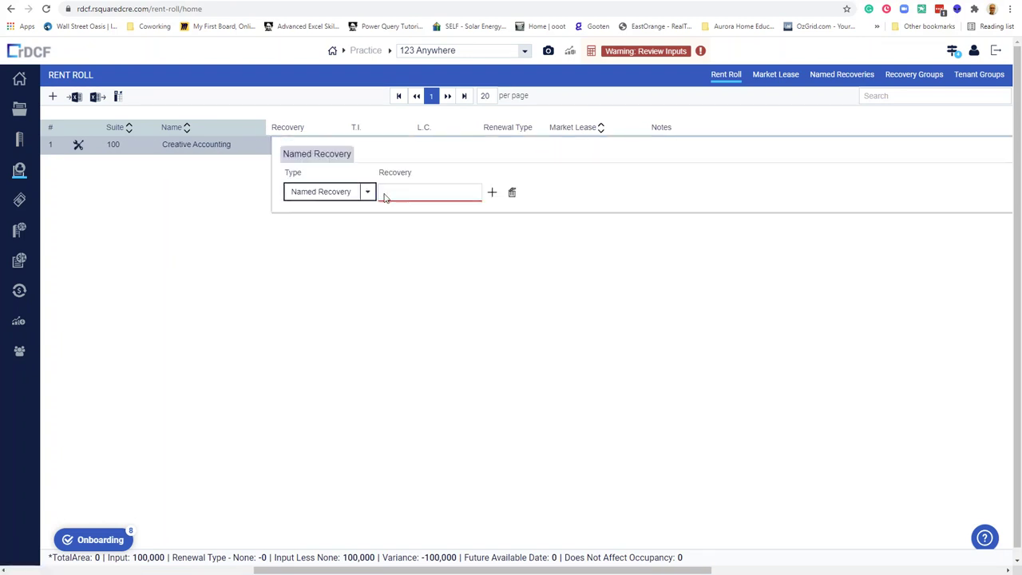
click(431, 194)
click(473, 195)
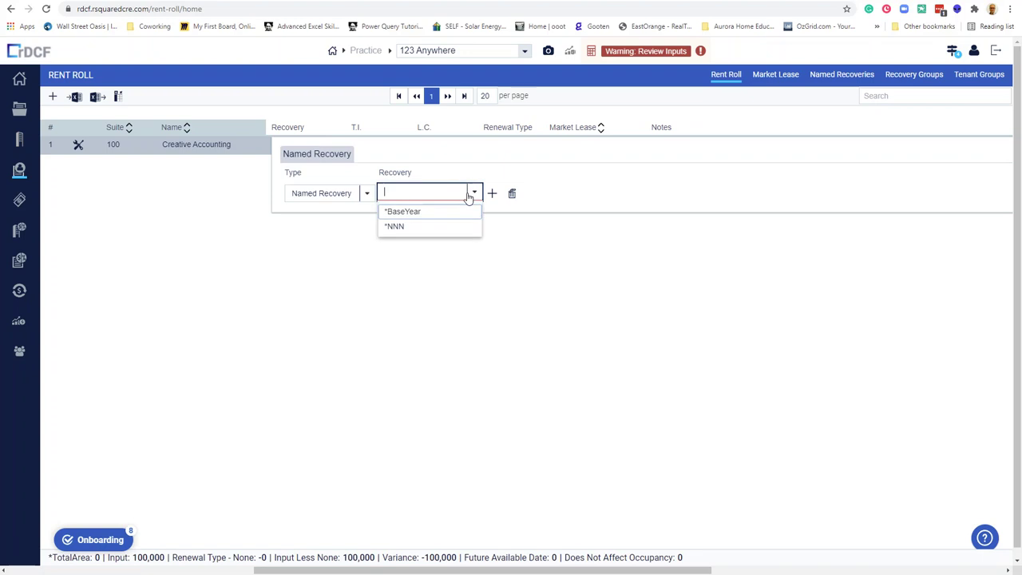
click(434, 212)
click(455, 274)
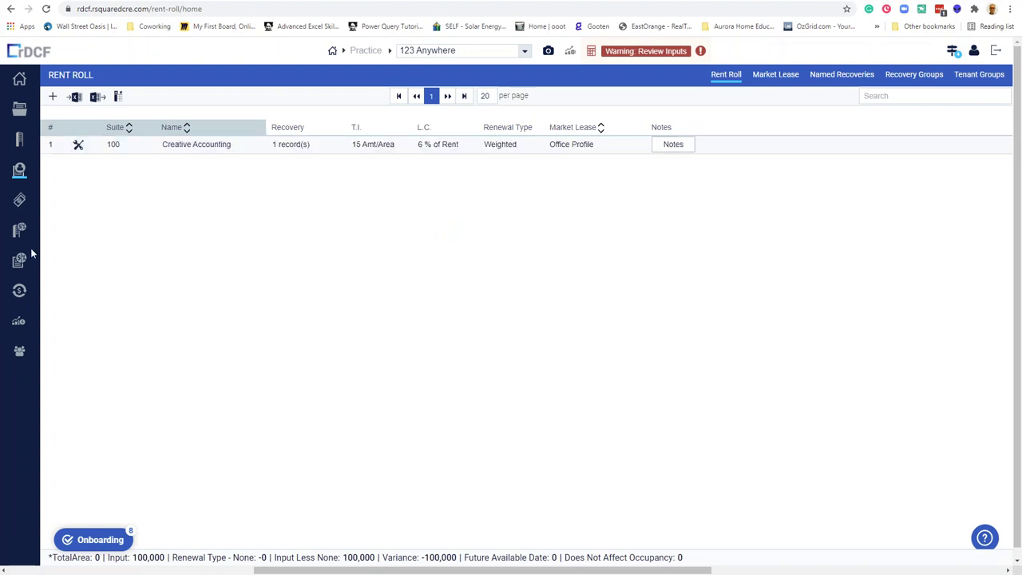
click(18, 229)
Review the line items, inflation rates, rent, Increase and TI tables, then open Recoveries.
click(19, 200)
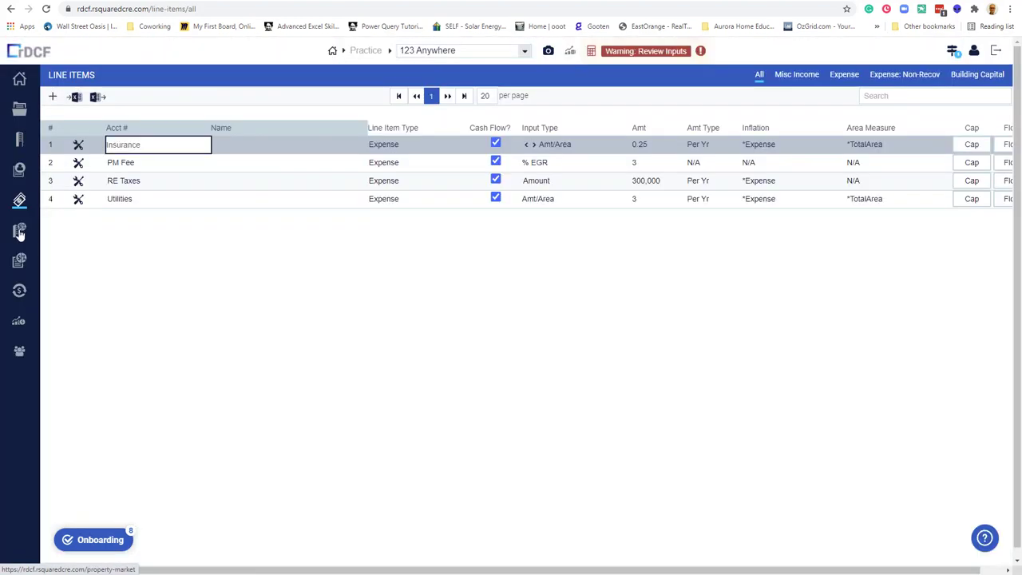
click(20, 238)
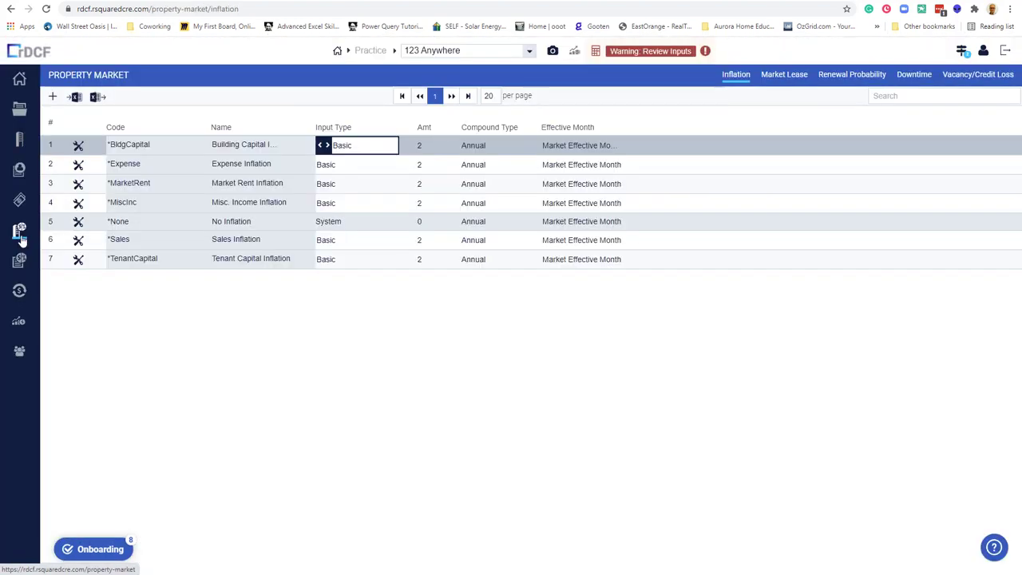
click(20, 264)
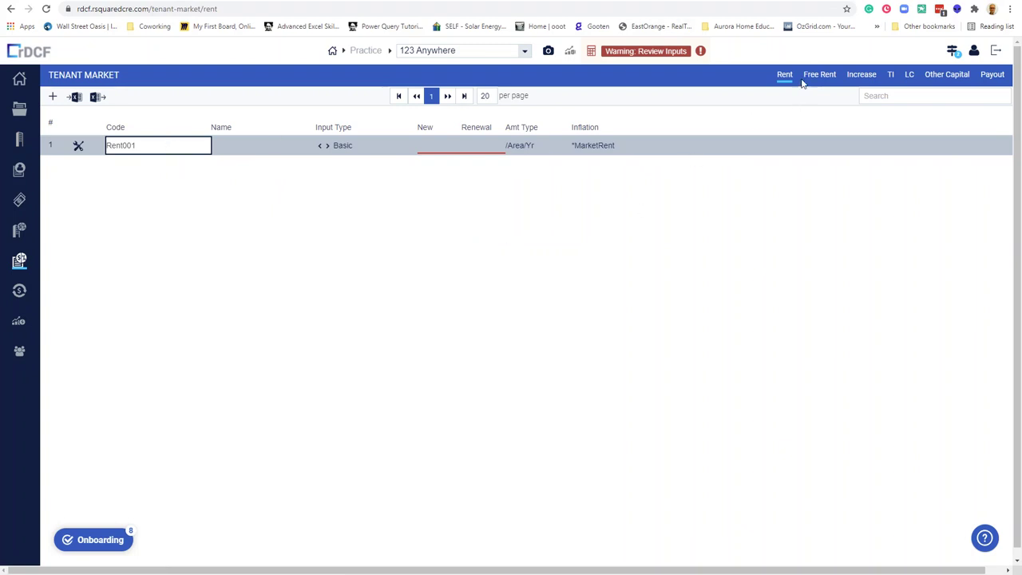
click(860, 80)
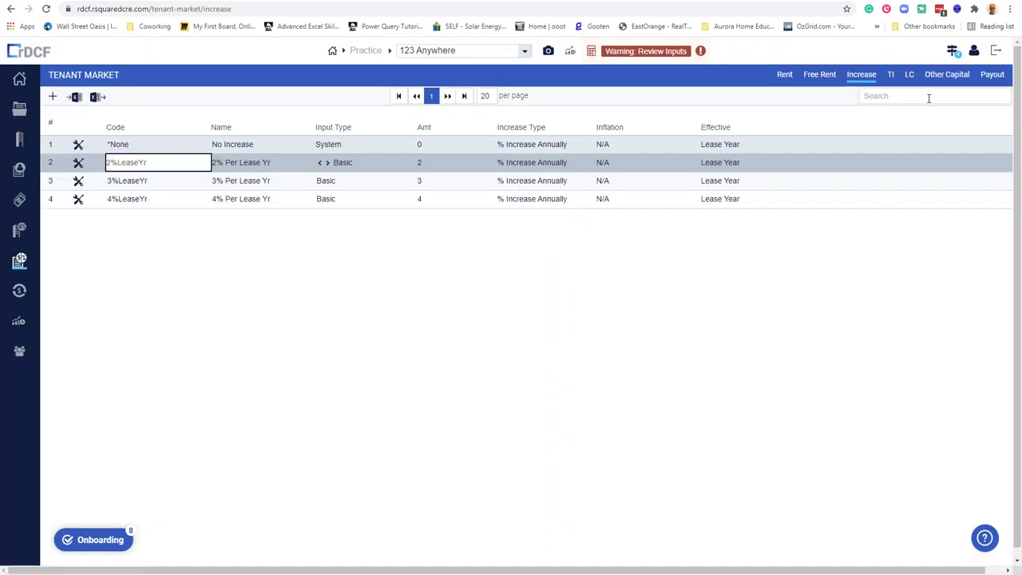
click(890, 76)
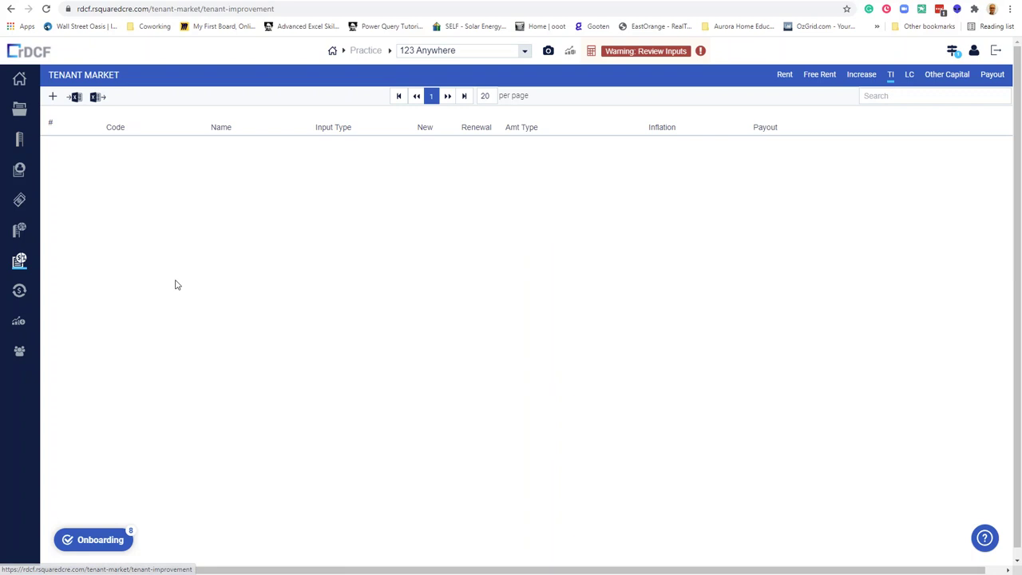
click(19, 292)
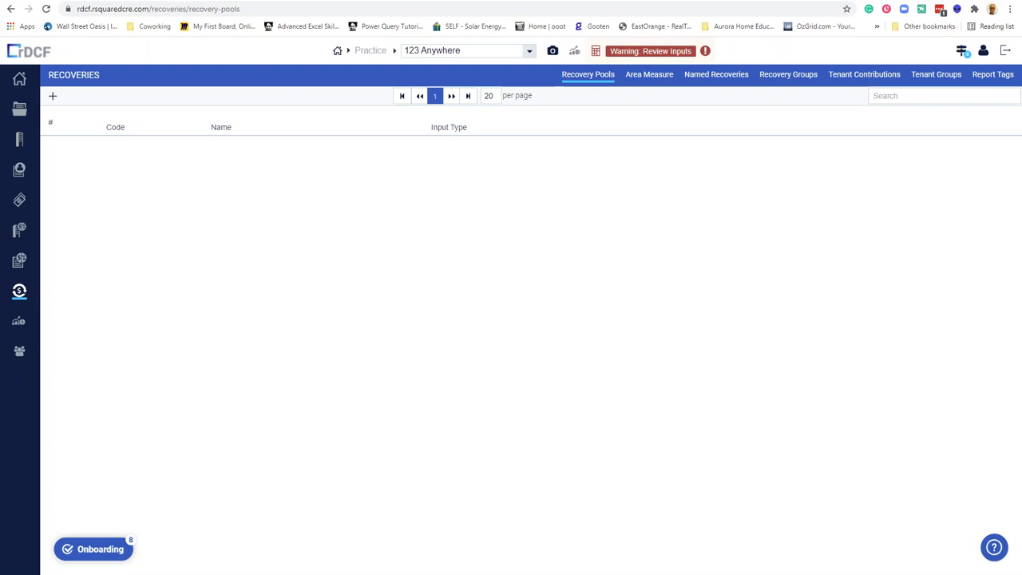
Try Calc Property, cancel on validation errors, and review the TotalArea 0 and Rent001 issues.
click(19, 322)
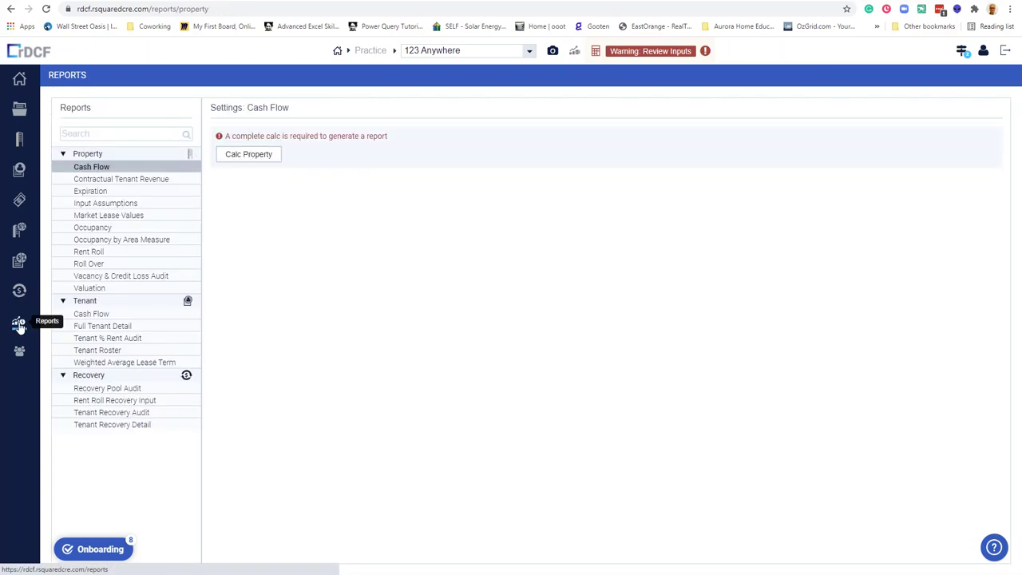
click(257, 154)
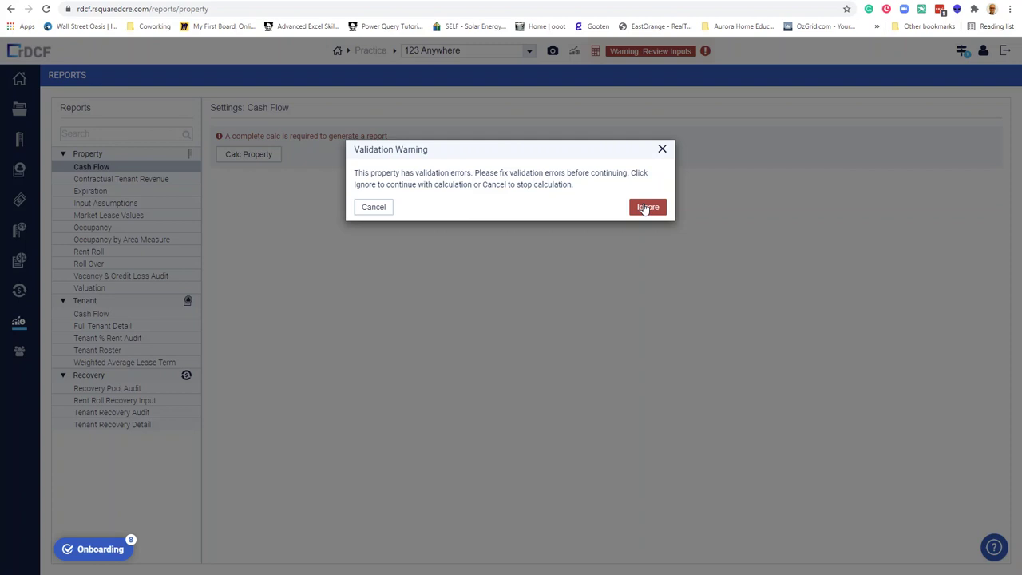
click(381, 208)
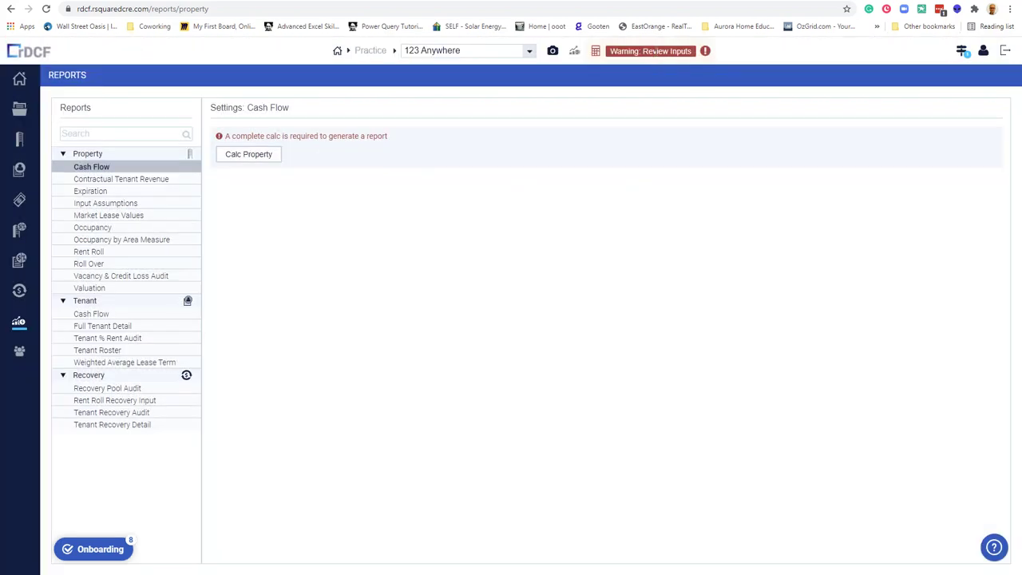
click(682, 50)
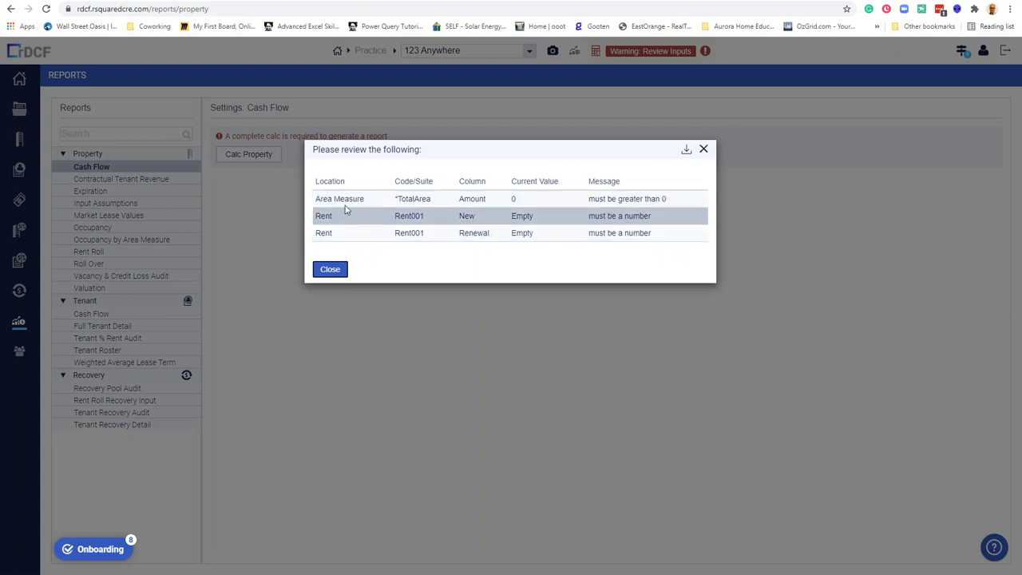
double_click(346, 201)
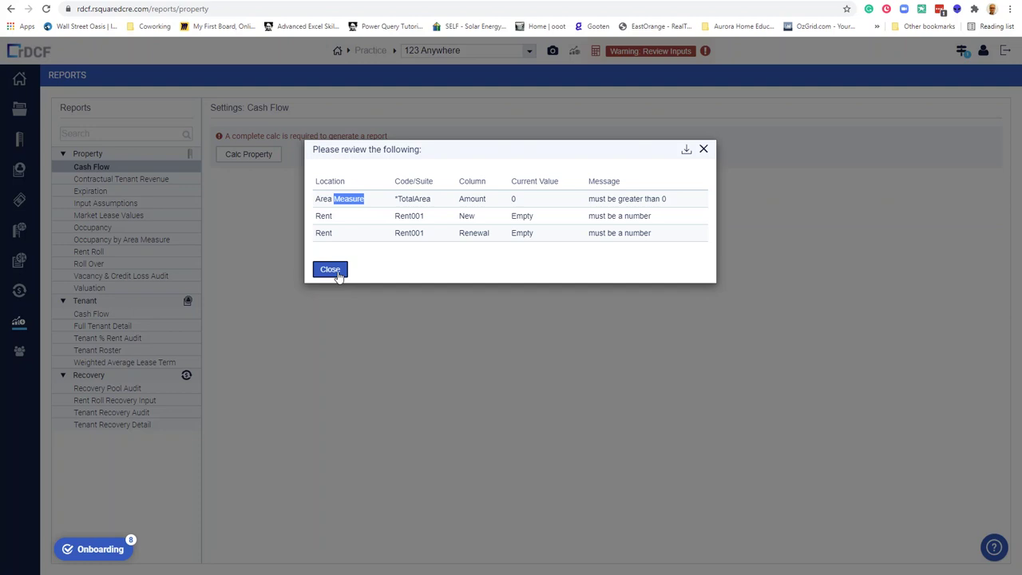
click(331, 269)
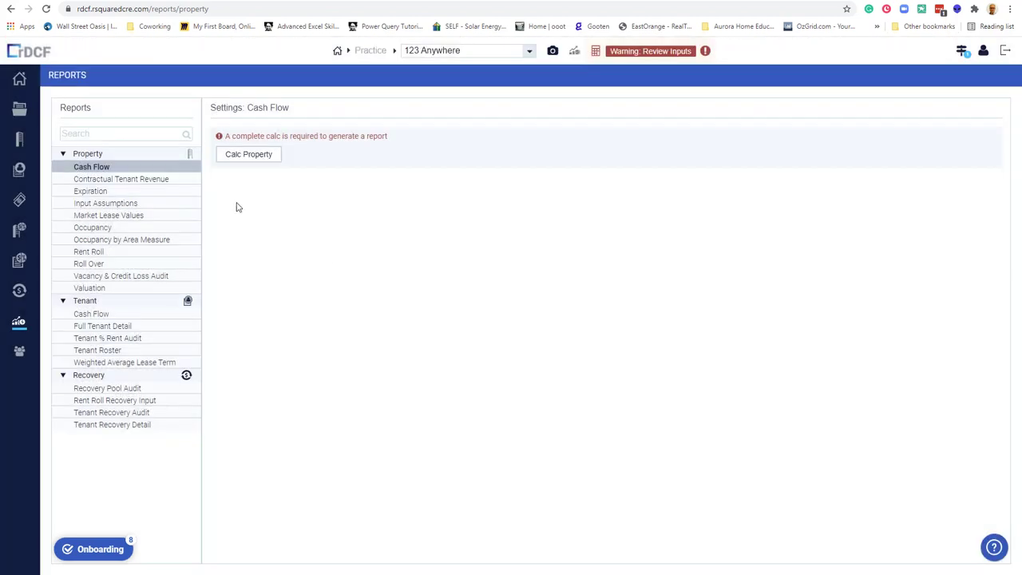
Enter 100,000 as the *TotalArea amount in the property's Area Measures, then view Valuation Settings.
click(19, 139)
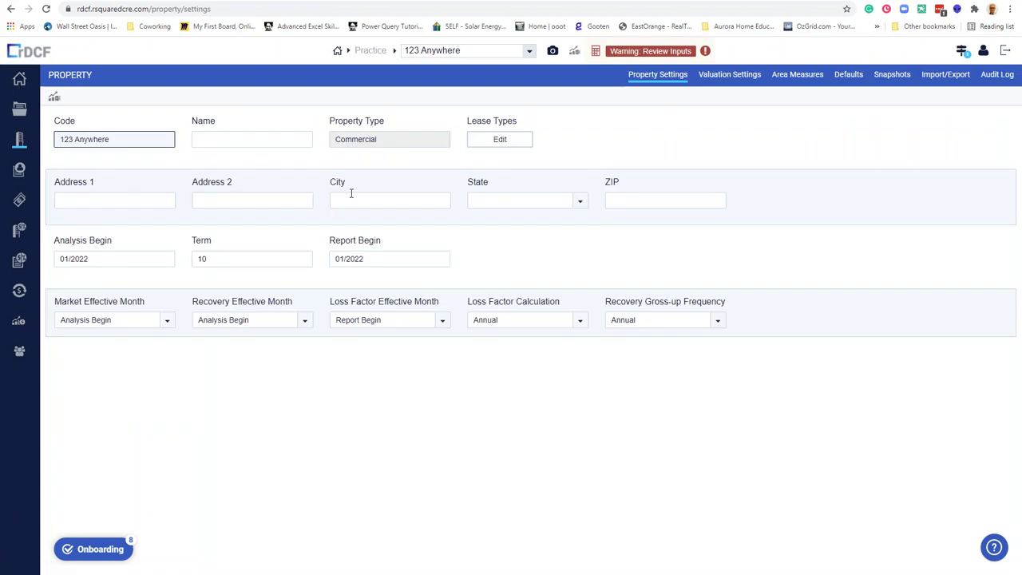
click(795, 77)
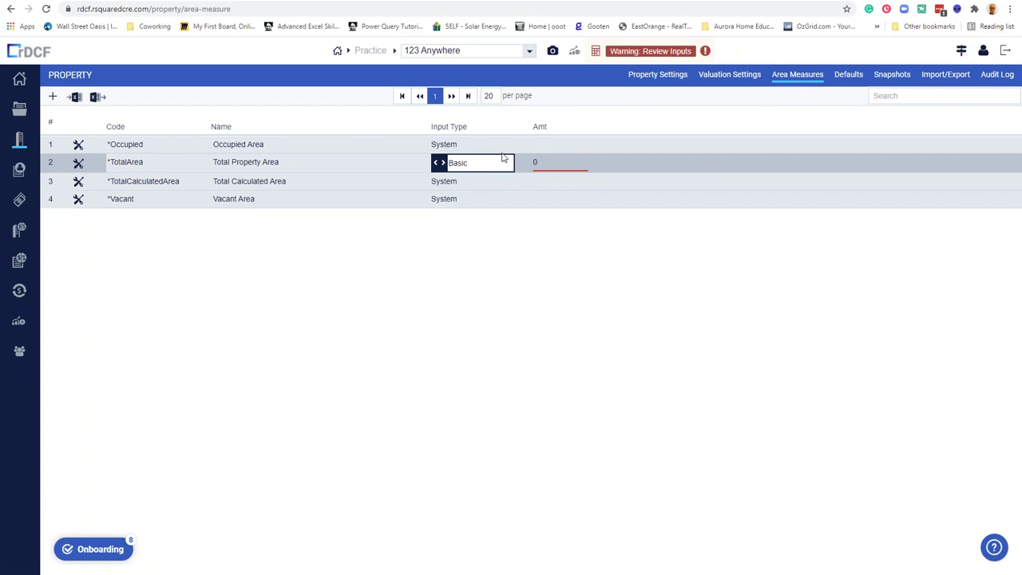
click(544, 161)
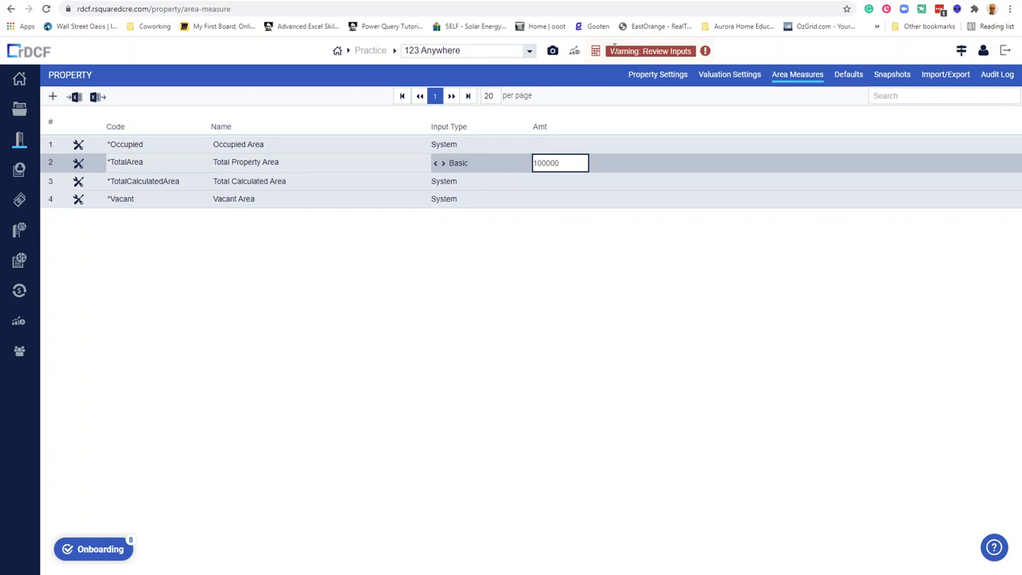
click(731, 76)
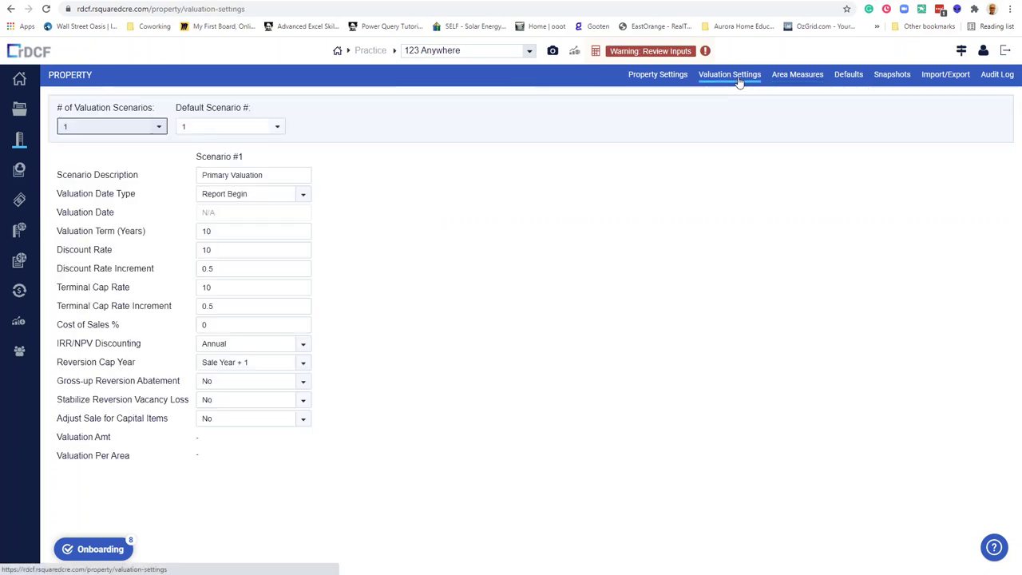
click(795, 74)
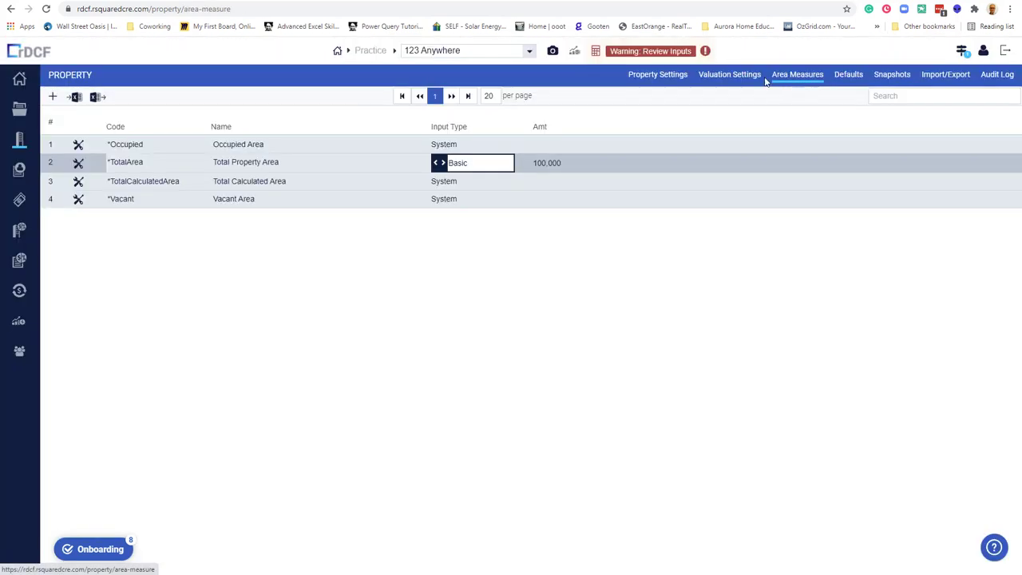
click(732, 74)
Review the remaining input warnings, then delete the empty Rent001 code from Tenant Market rents.
click(701, 55)
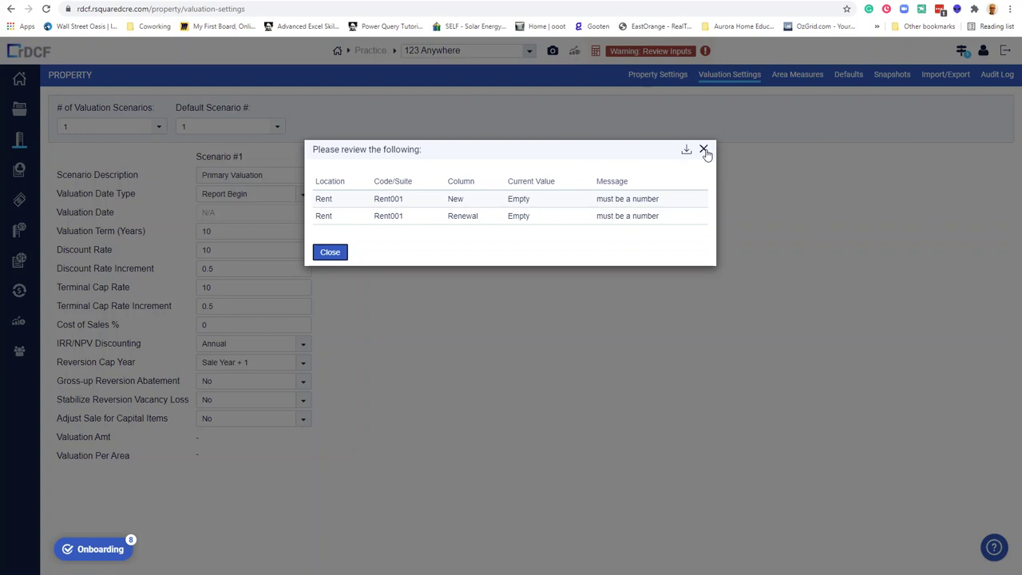
click(704, 151)
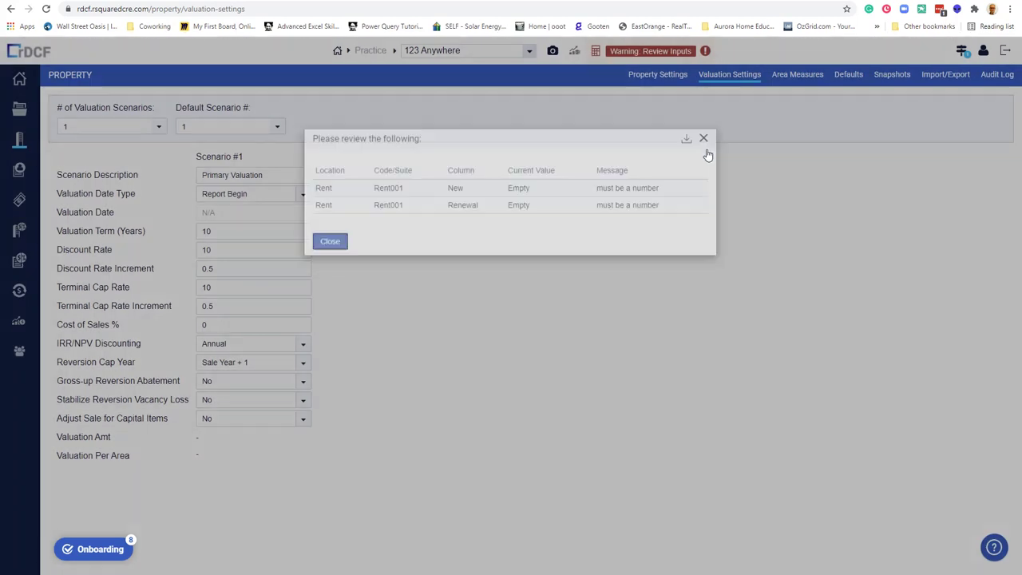
click(19, 266)
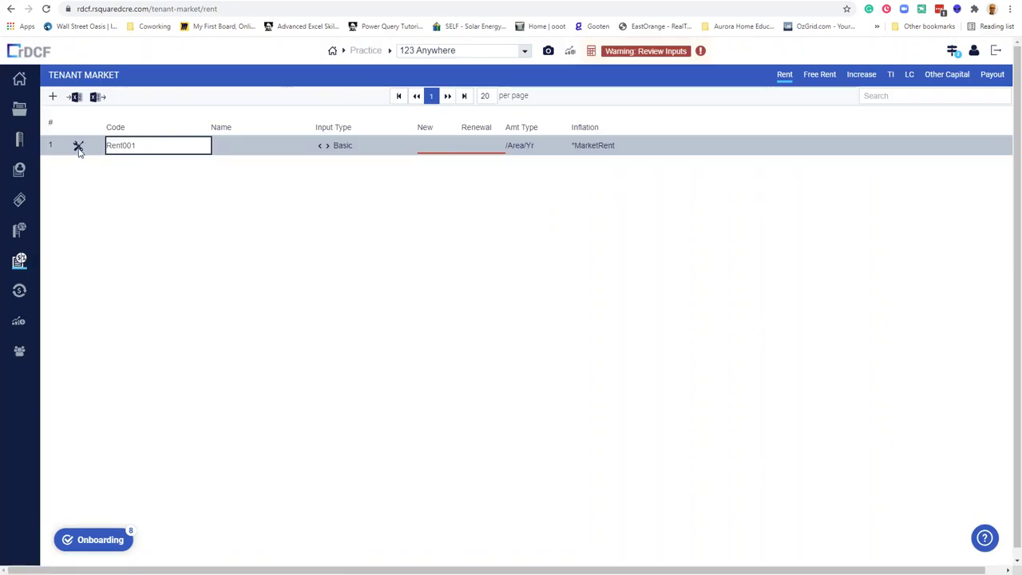
click(79, 148)
click(146, 149)
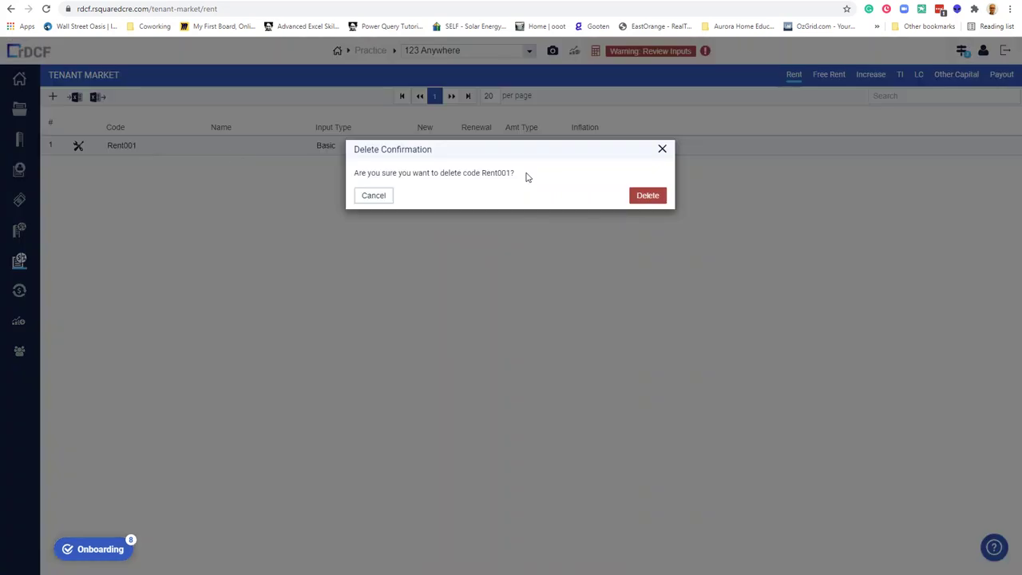
click(635, 195)
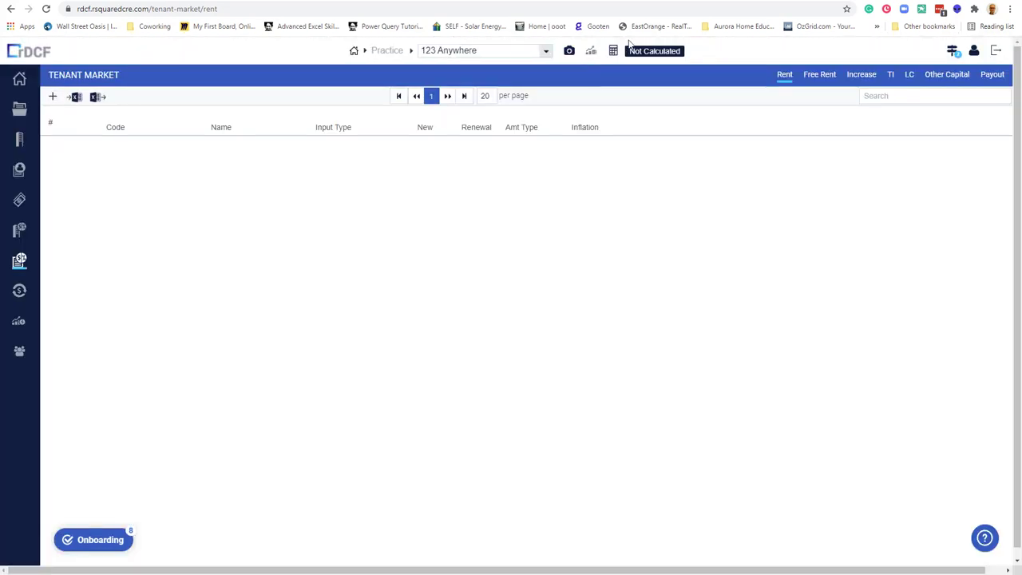
Calculate 123 Anywhere and run its Cash Flow report, downloading the xlsx file.
click(18, 321)
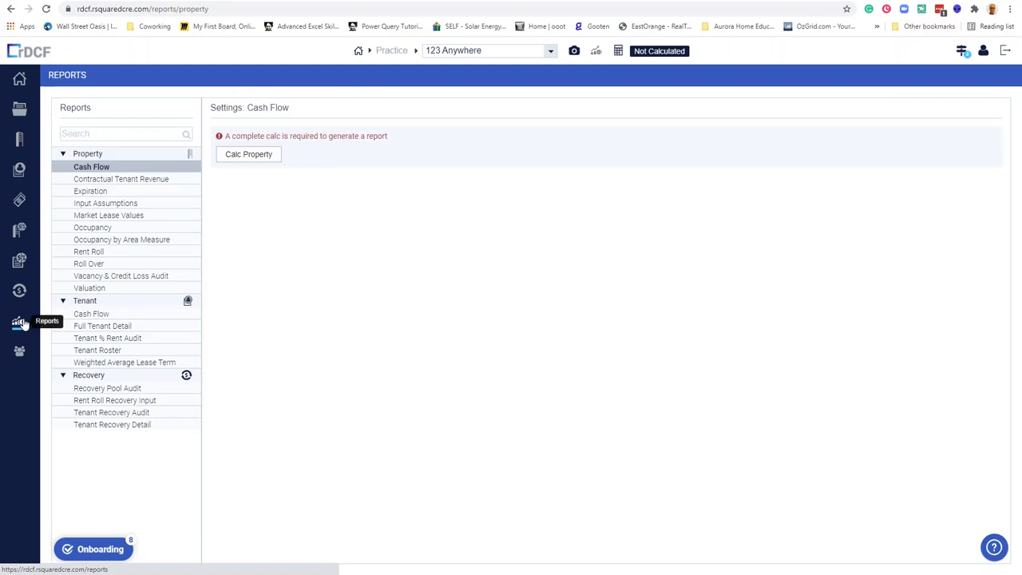
click(266, 157)
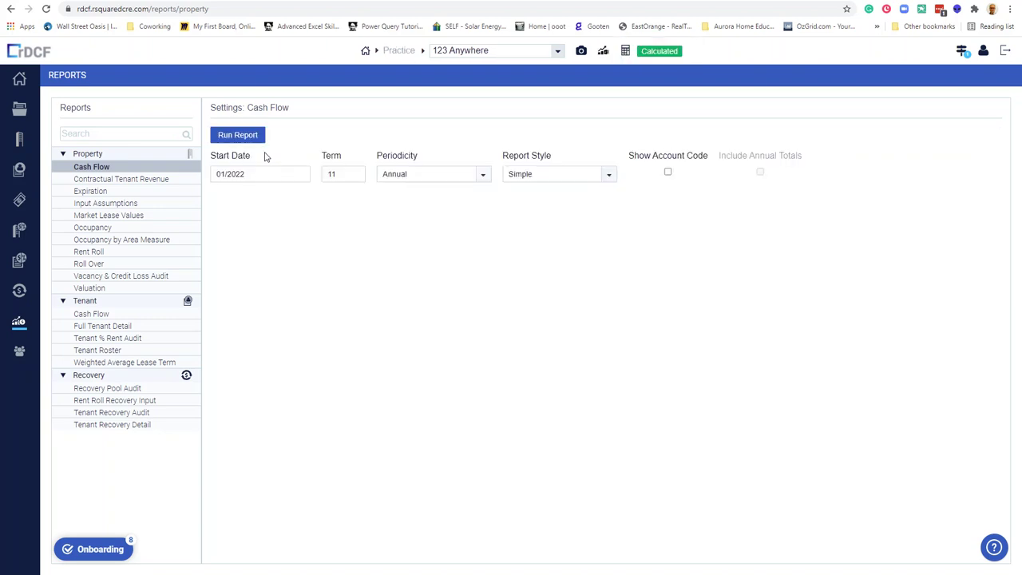
click(242, 135)
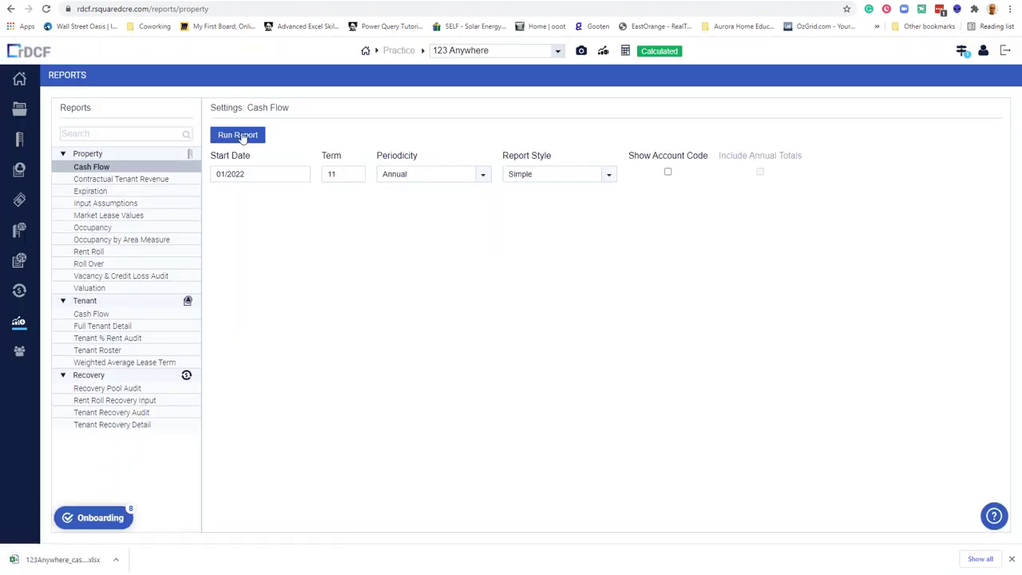
Open the downloaded Cash Flow xlsx in Excel, maximized with editing enabled.
click(67, 561)
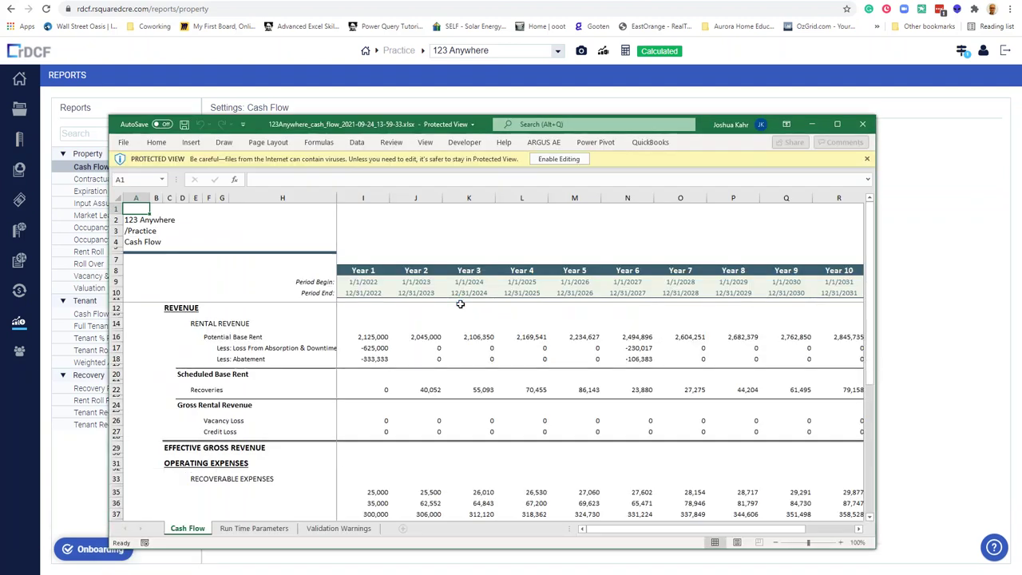
click(836, 124)
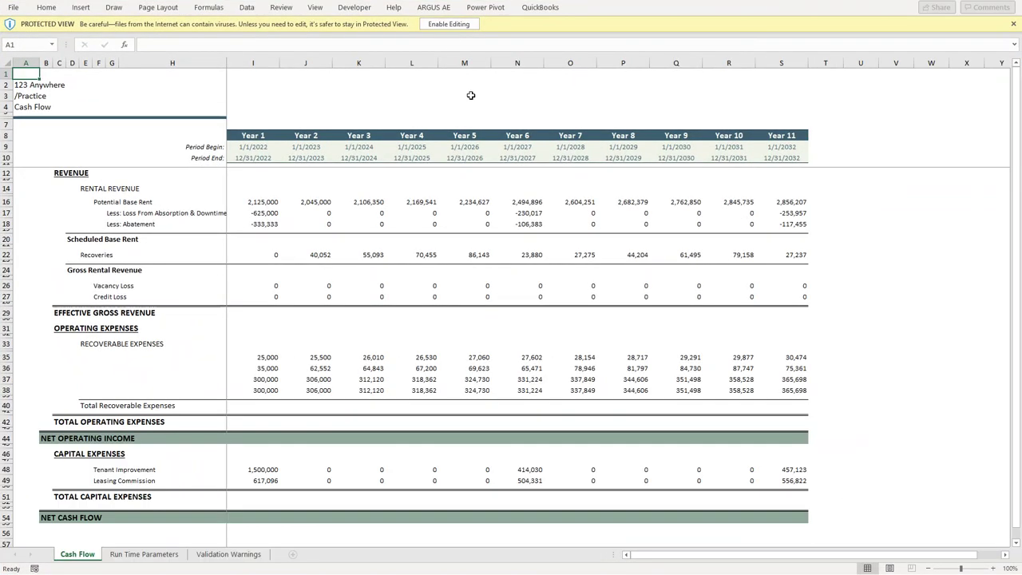
click(452, 25)
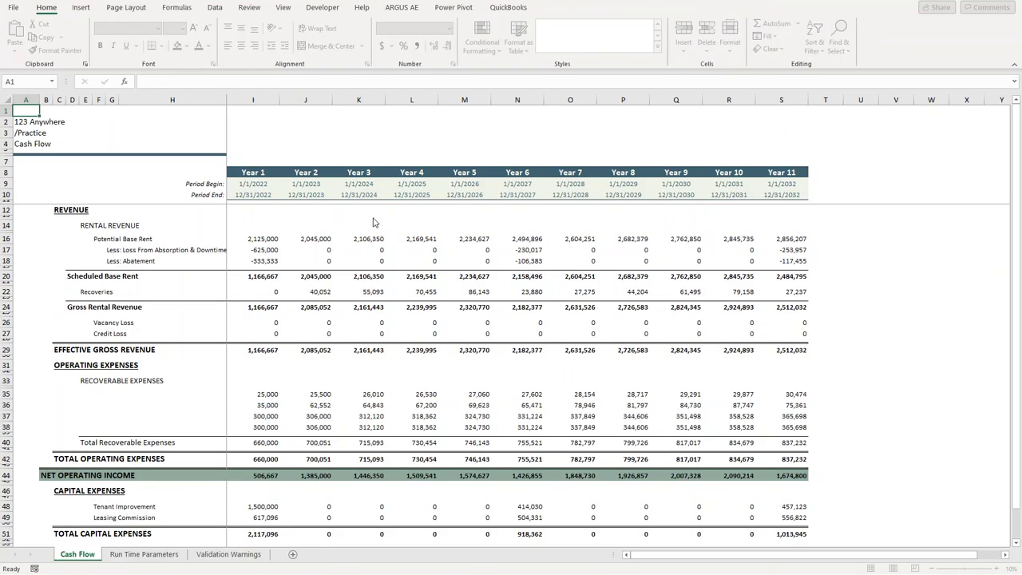
Inspect the Potential Base Rent and Year 1 rent loss figures in the cash flow.
drag(304, 239, 583, 241)
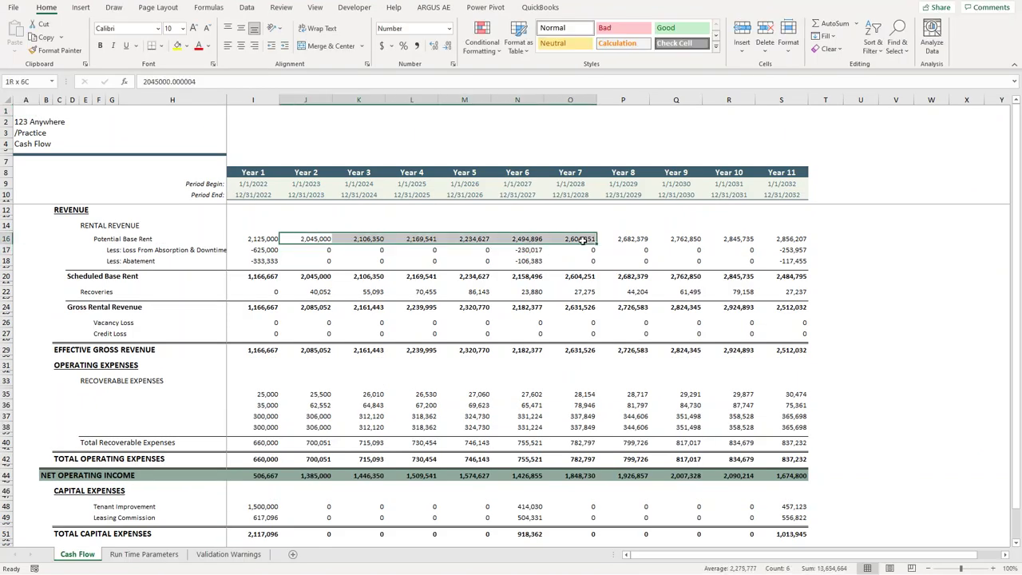
click(263, 252)
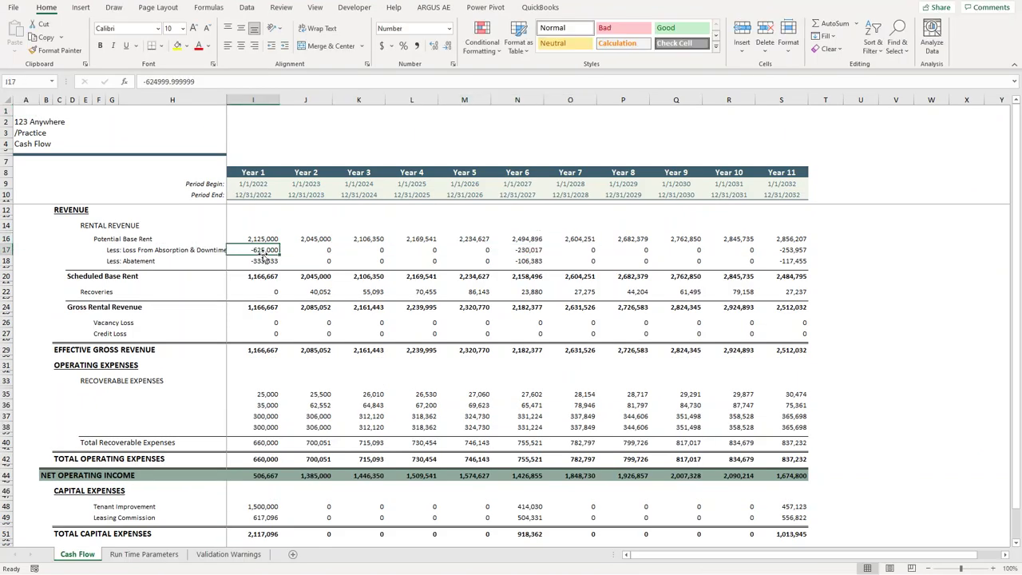
click(436, 298)
drag(399, 383, 647, 431)
scroll(306, 364, down, 3)
Check the recoverable expense values, the 300,000 expense, capital expenses and Net Cash Flow rows.
click(265, 326)
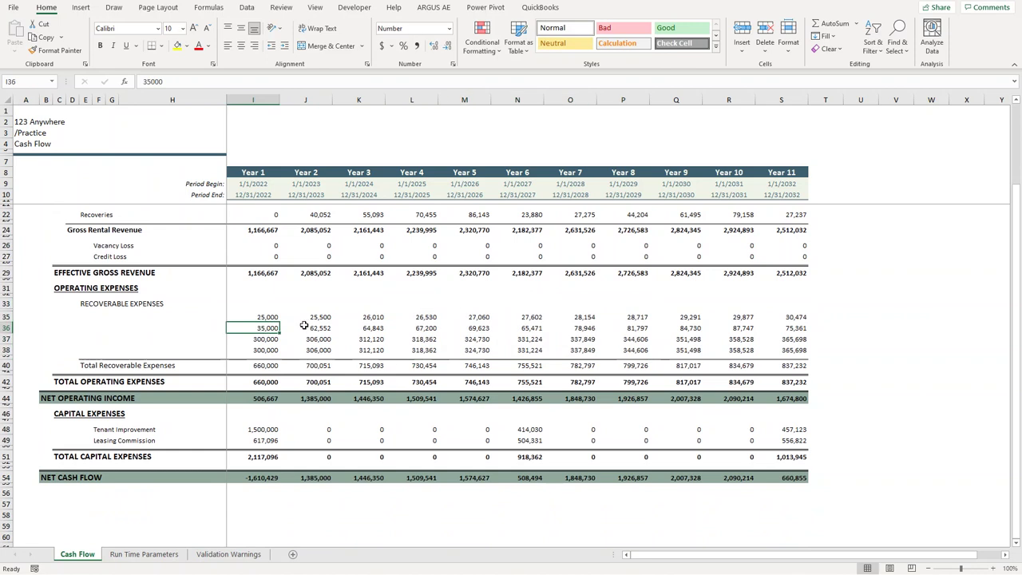
key(Left)
key(Left)
key(Right)
key(Right)
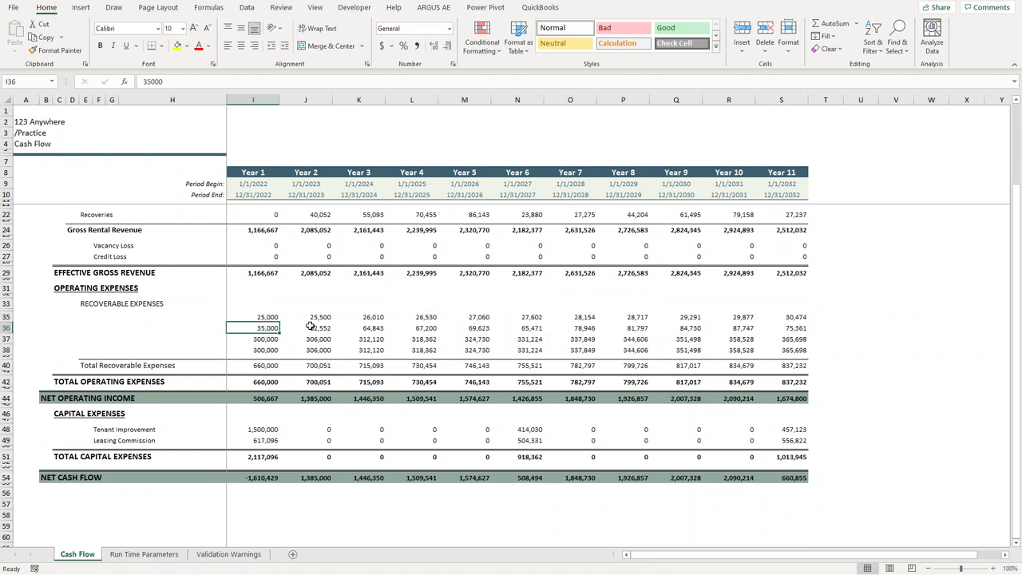
key(Left)
key(Left)
key(Up)
key(Up)
key(Right)
key(Right)
key(Down)
key(Down)
key(Down)
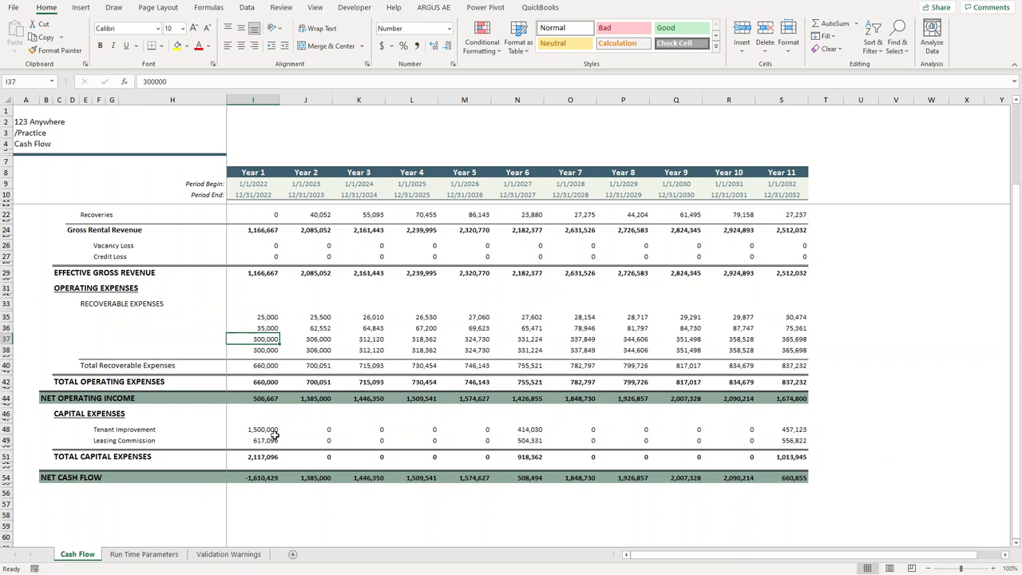
drag(247, 420, 653, 415)
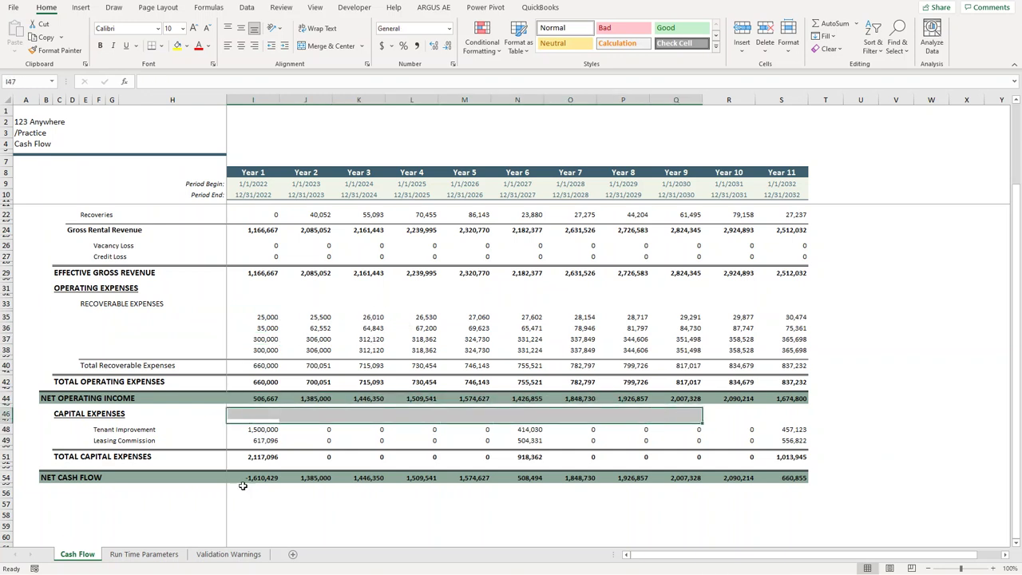
drag(292, 495, 522, 493)
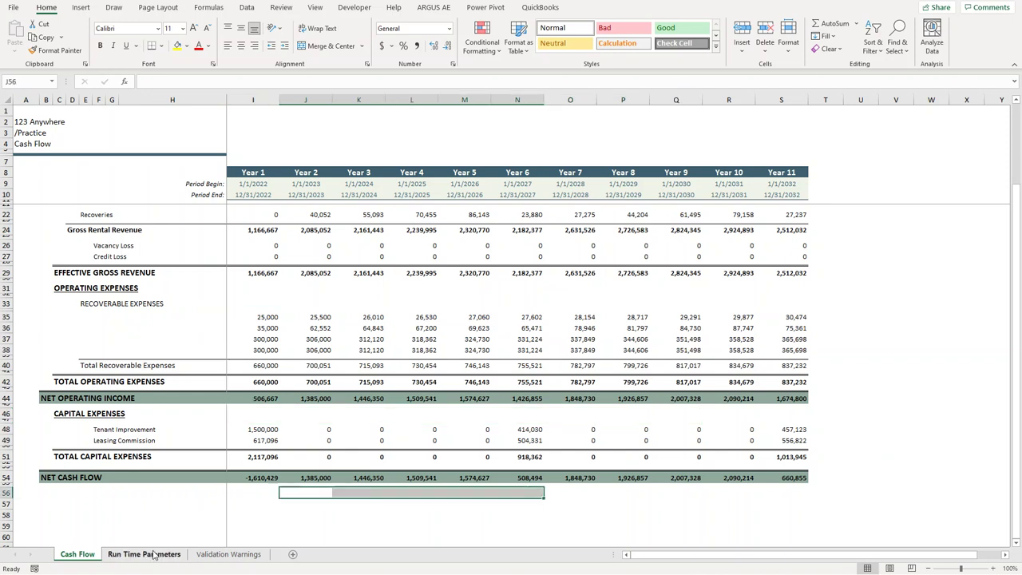
click(149, 554)
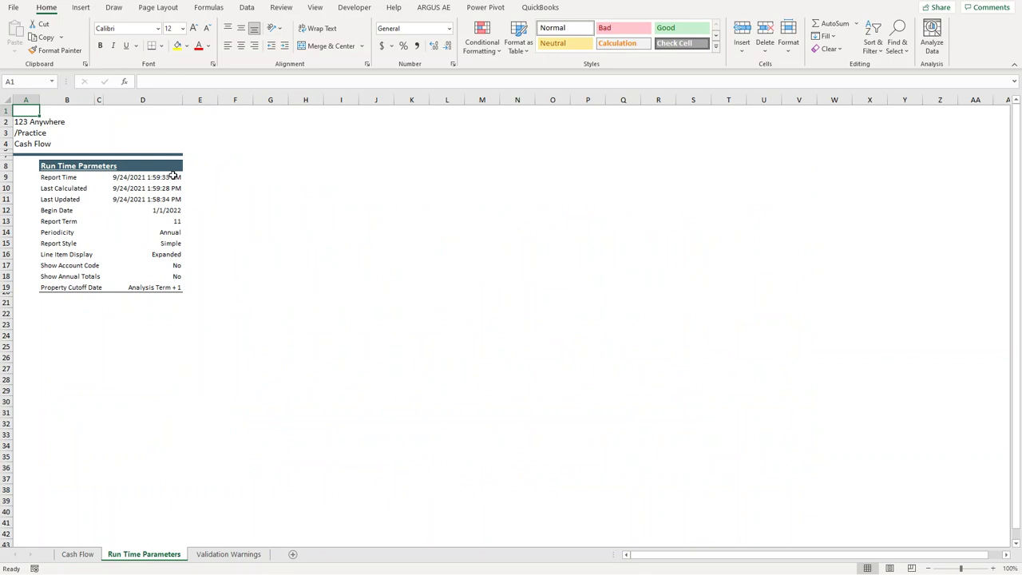
click(158, 287)
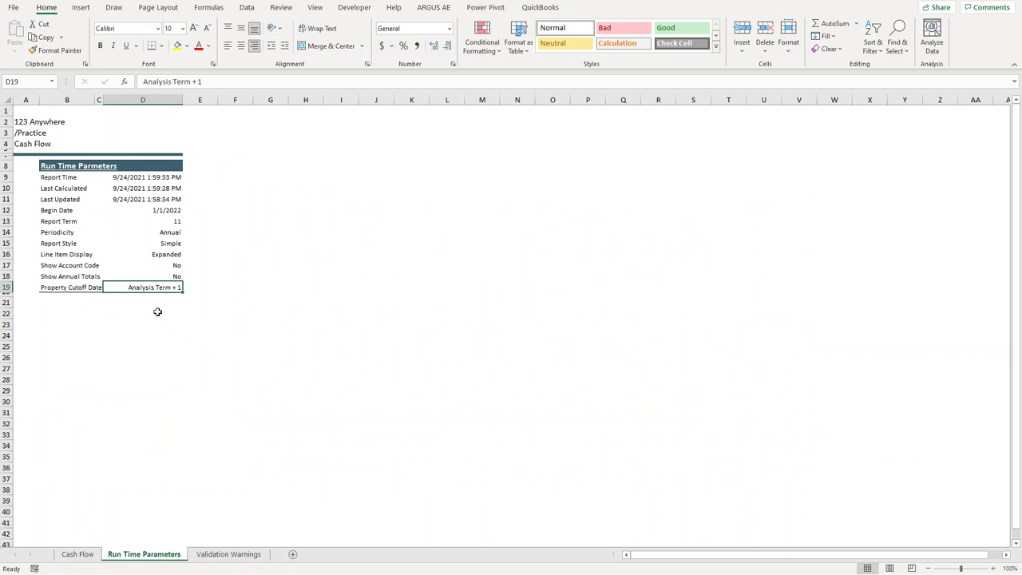
click(223, 555)
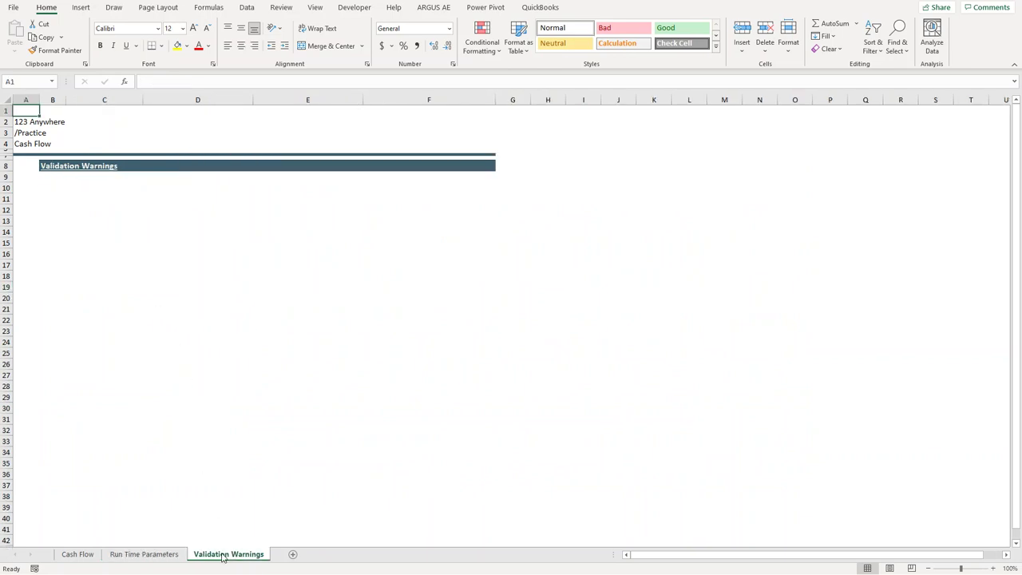
click(77, 555)
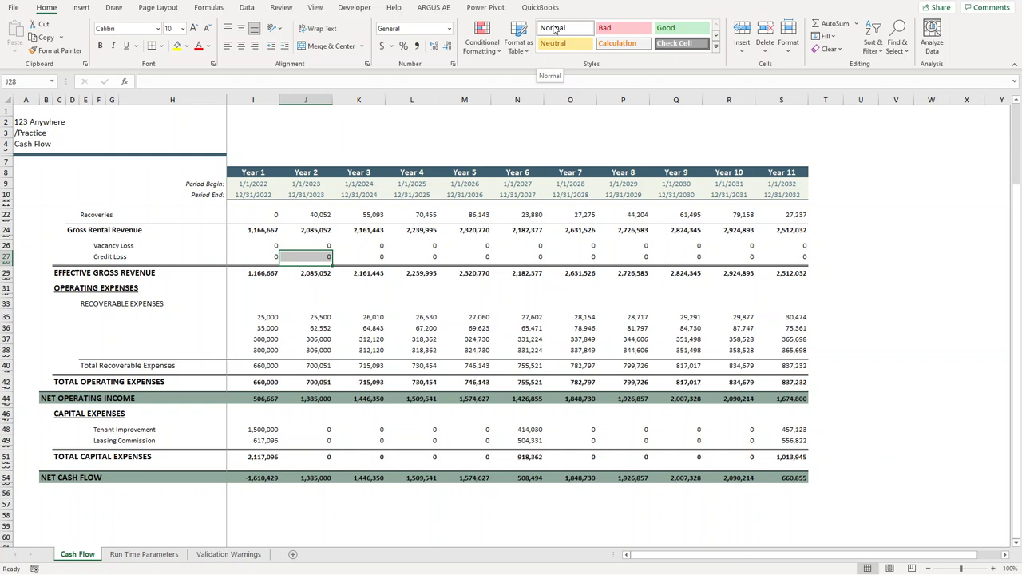
Enter the company website address in cell O2.
click(609, 131)
click(565, 123)
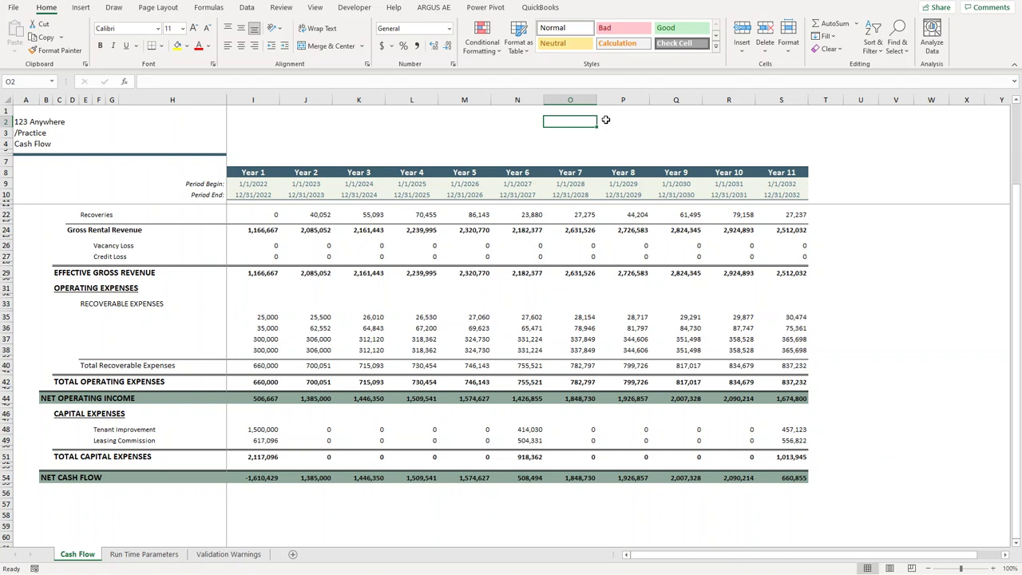
text(www.kahrr)
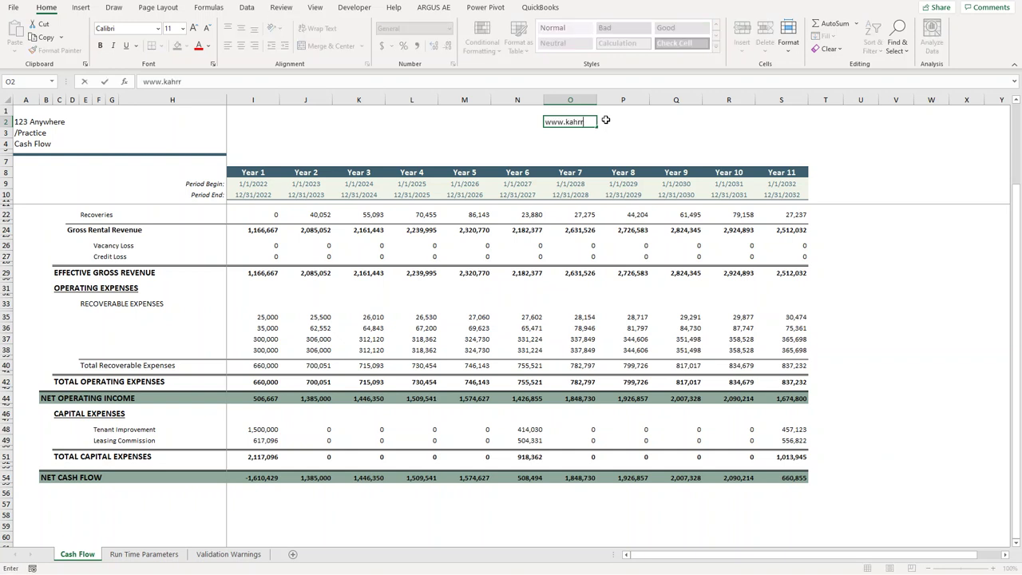
text(eake)
key(BackSpace)
key(BackSpace)
text(lestate.com)
key(Return)
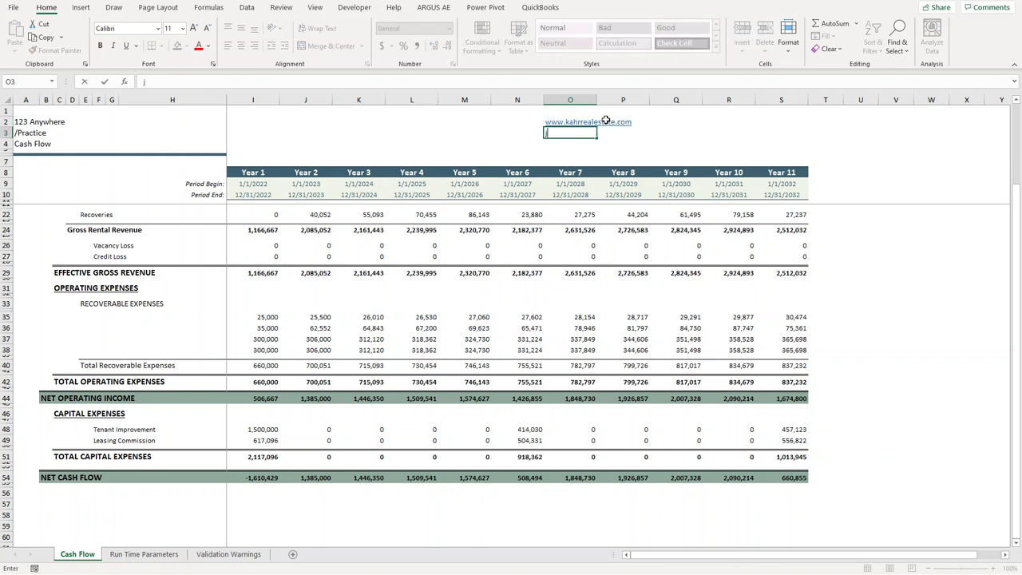
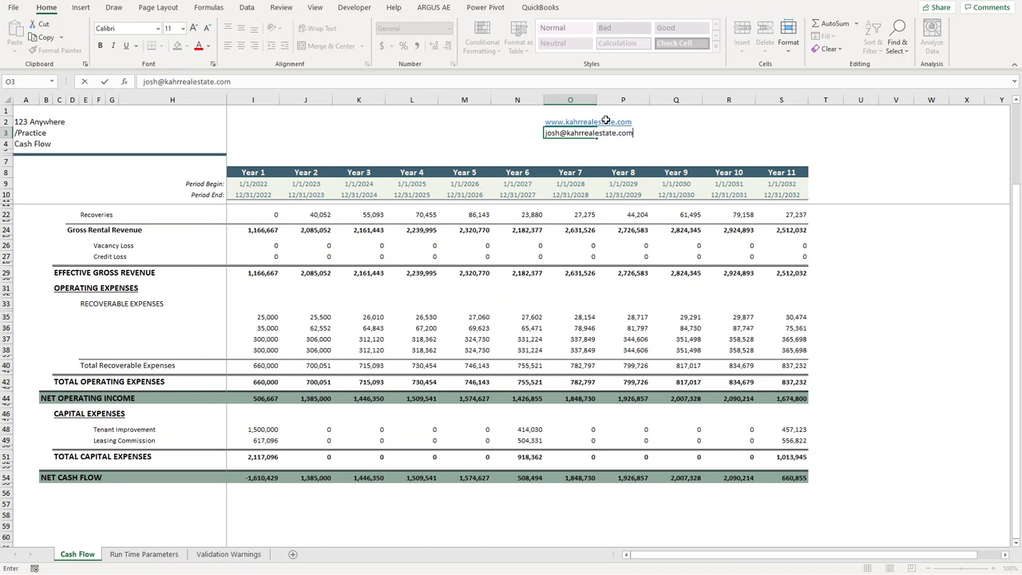
Enter the contact's e-mail address in cell O3.
key(Return)
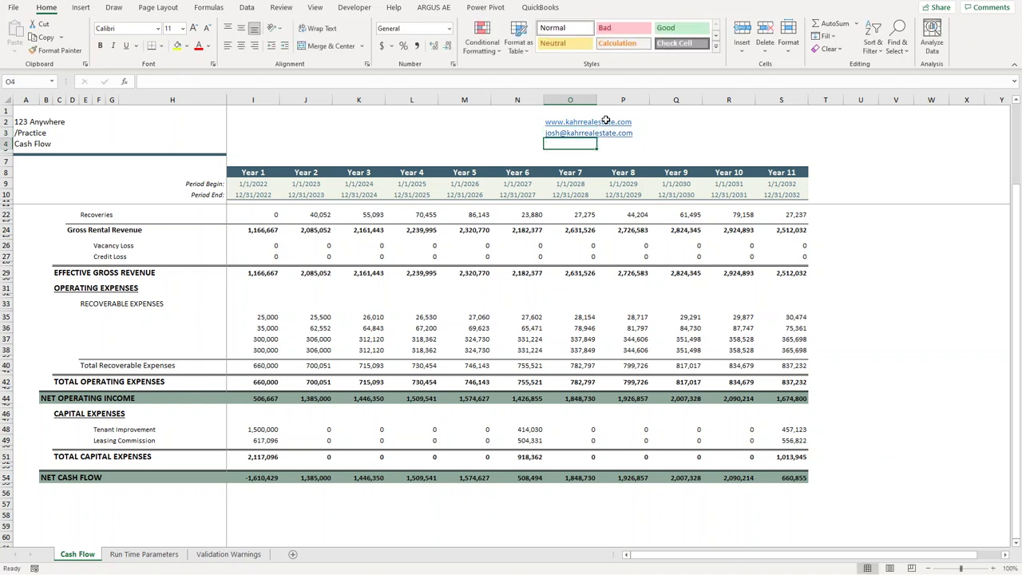